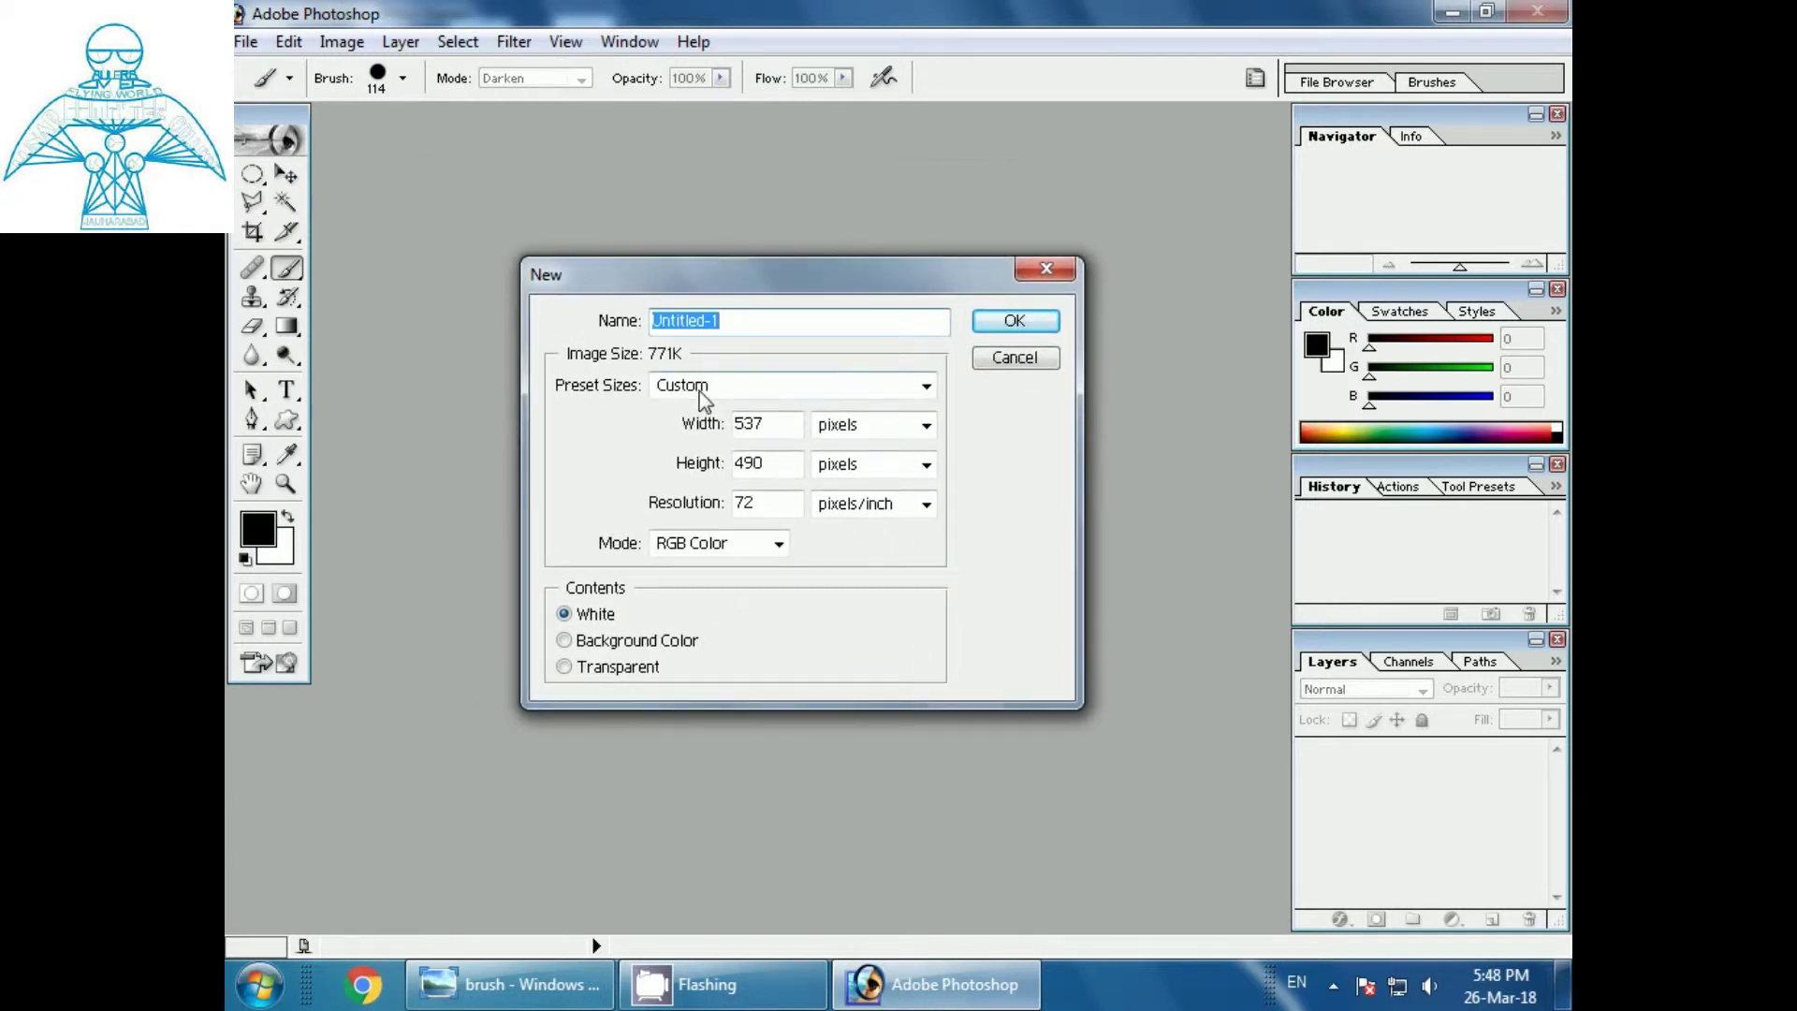
# Step: Create a white RGB image from the 1024 x 768 preset and move its window slightly lower in the workspace
pyautogui.click(700, 388)
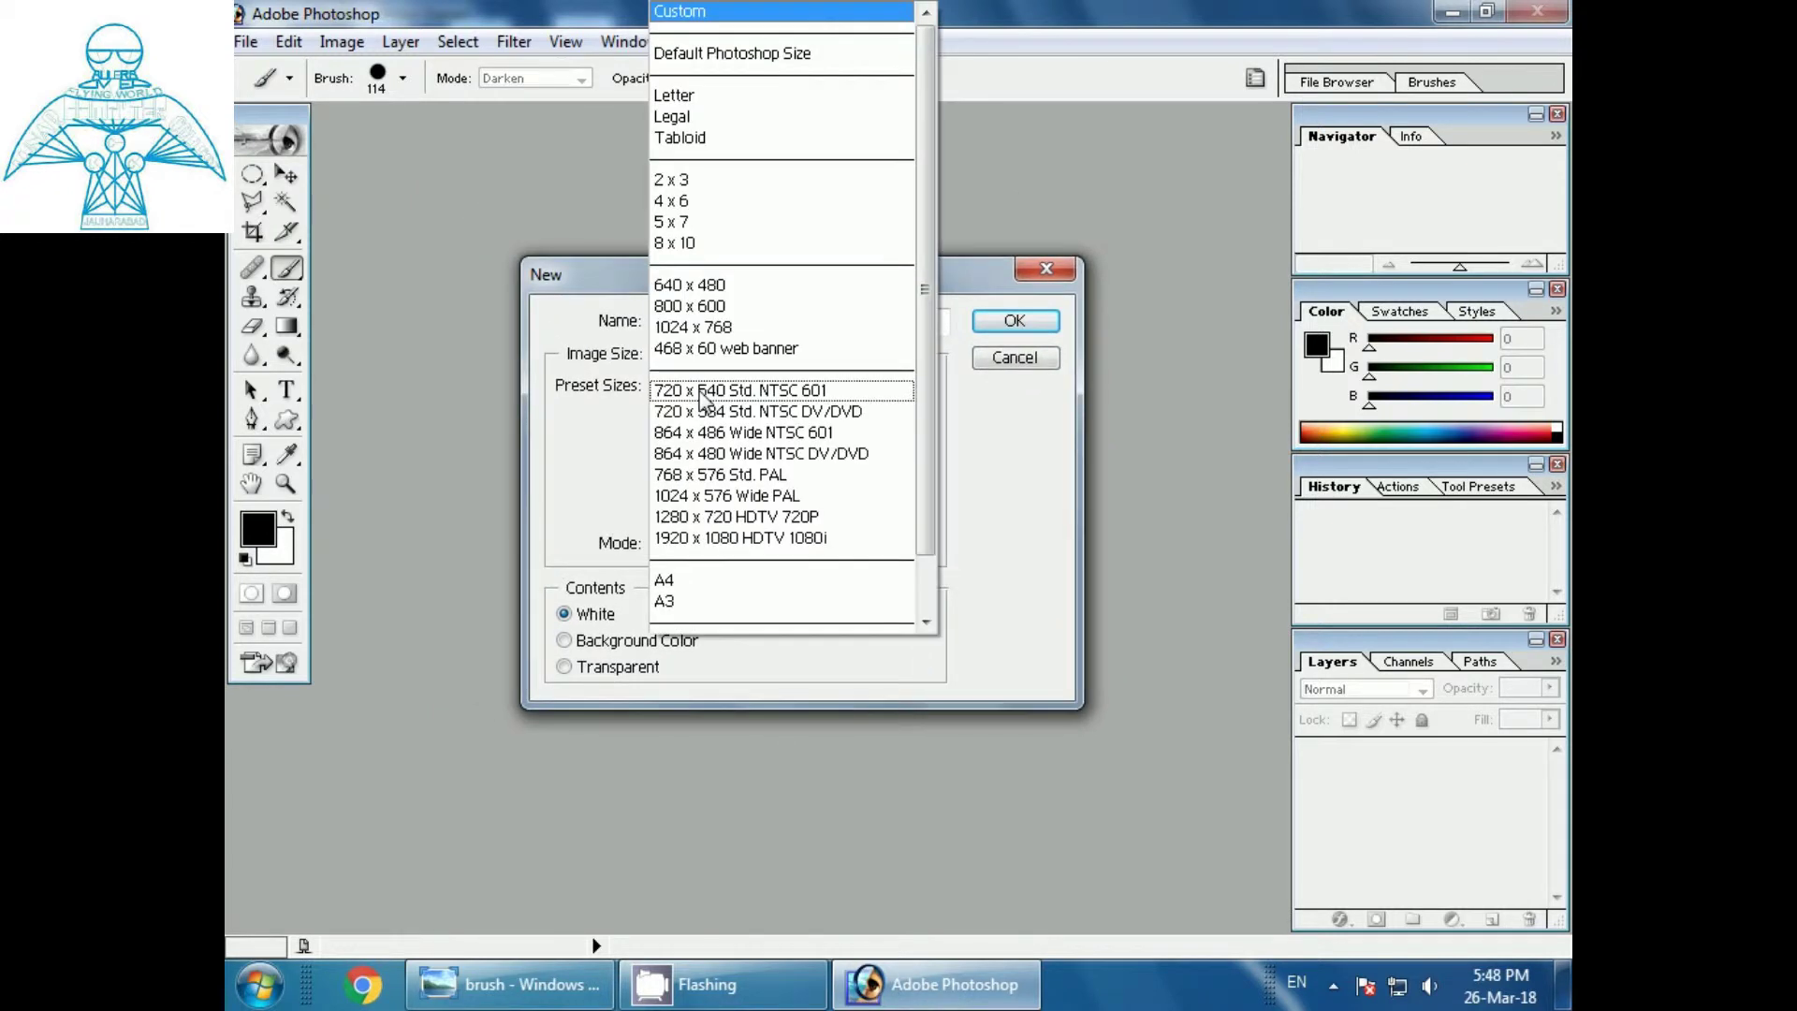
pyautogui.click(687, 328)
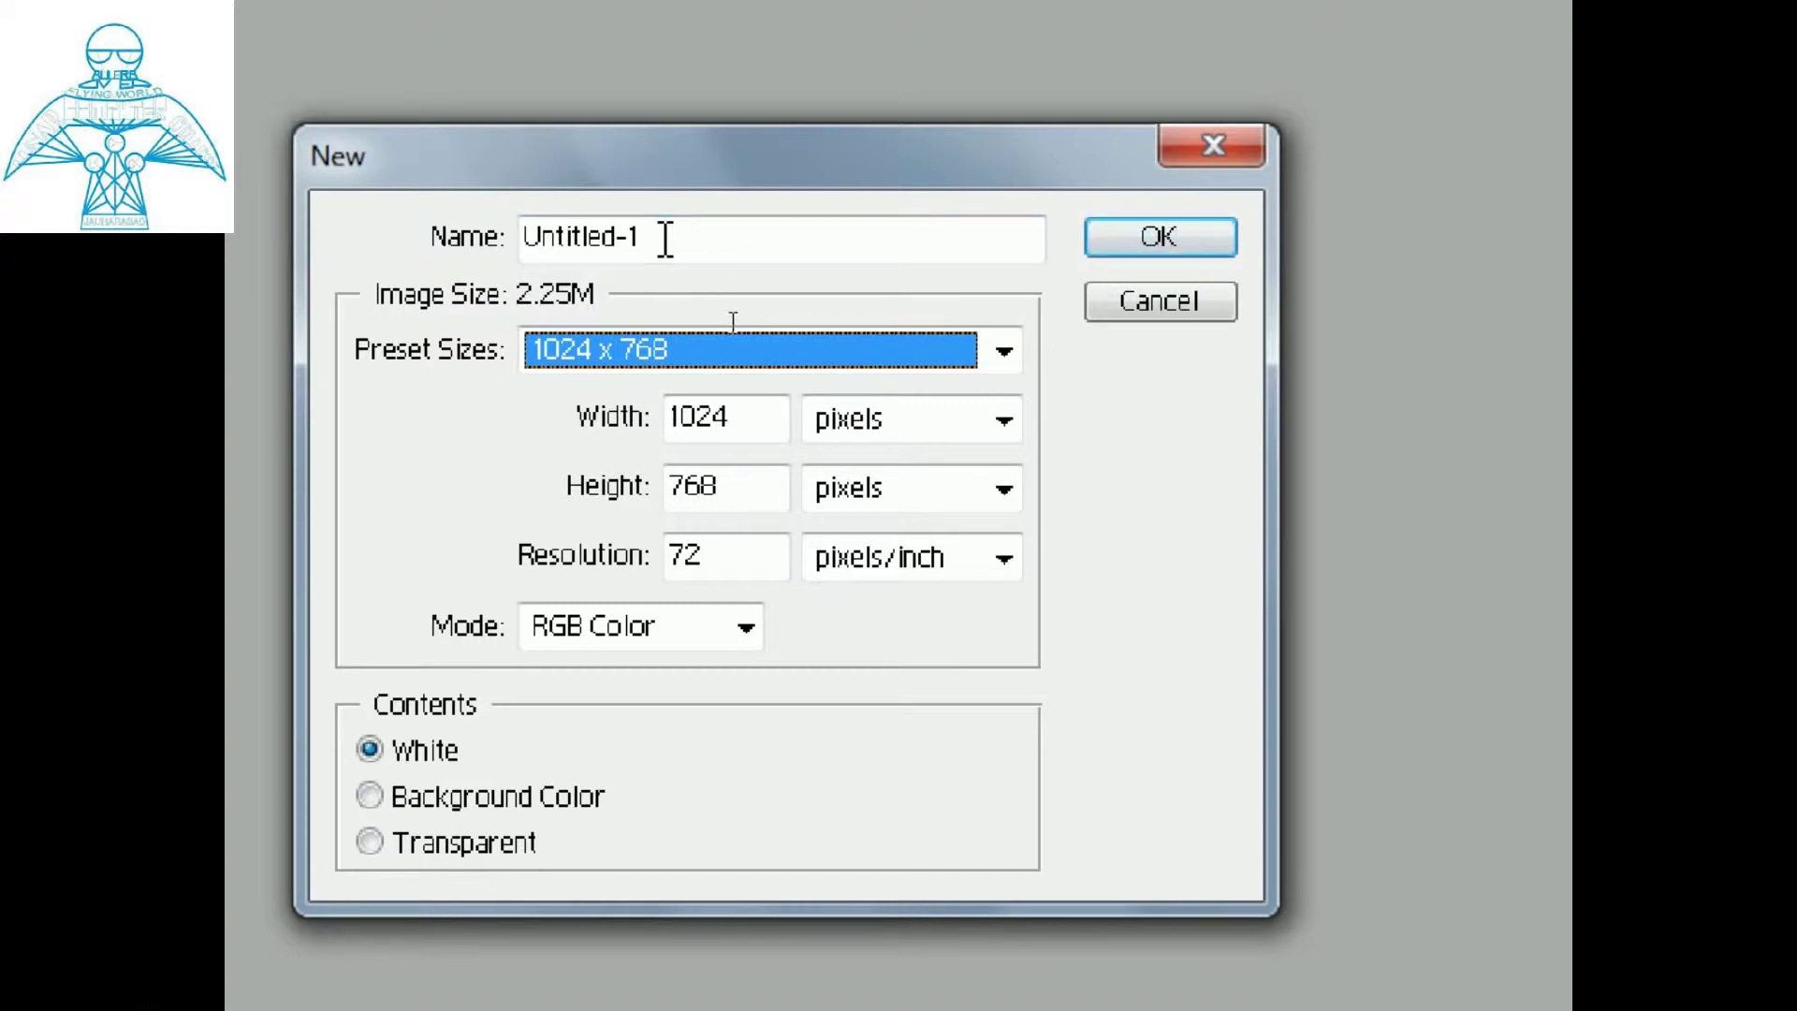
pyautogui.press('Return')
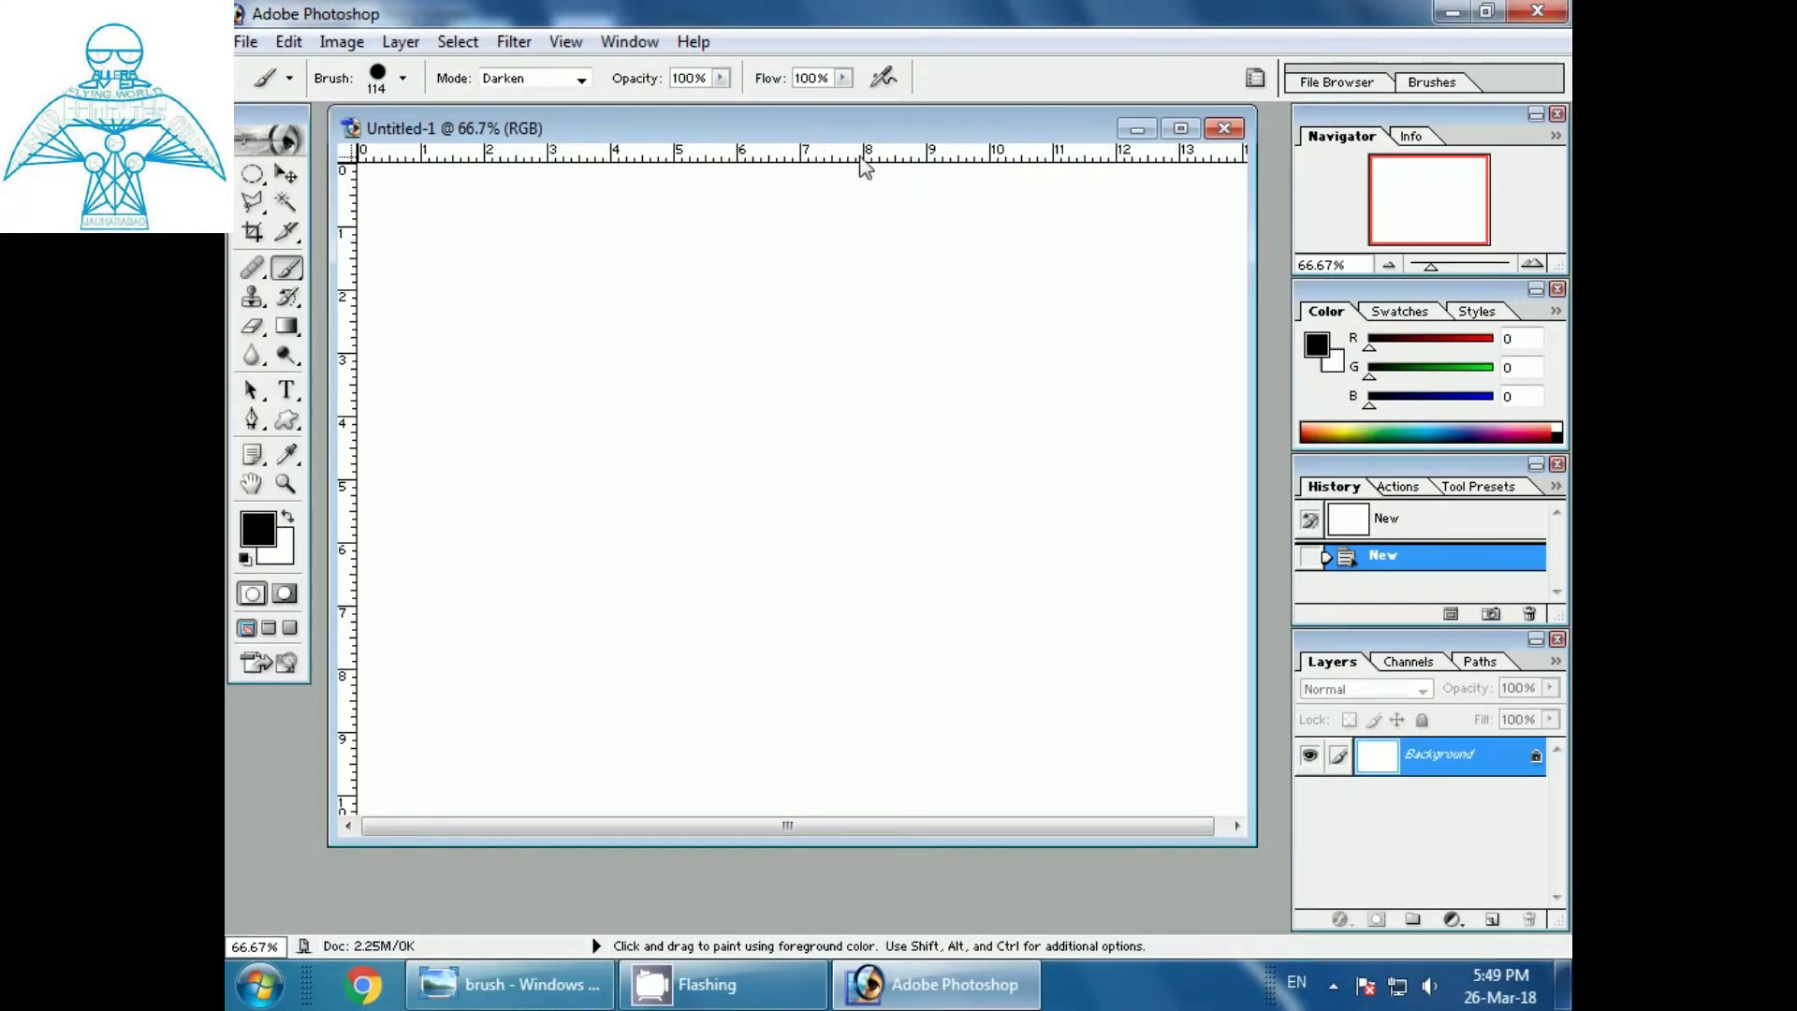
pyautogui.moveTo(864, 140); pyautogui.dragTo(873, 189)
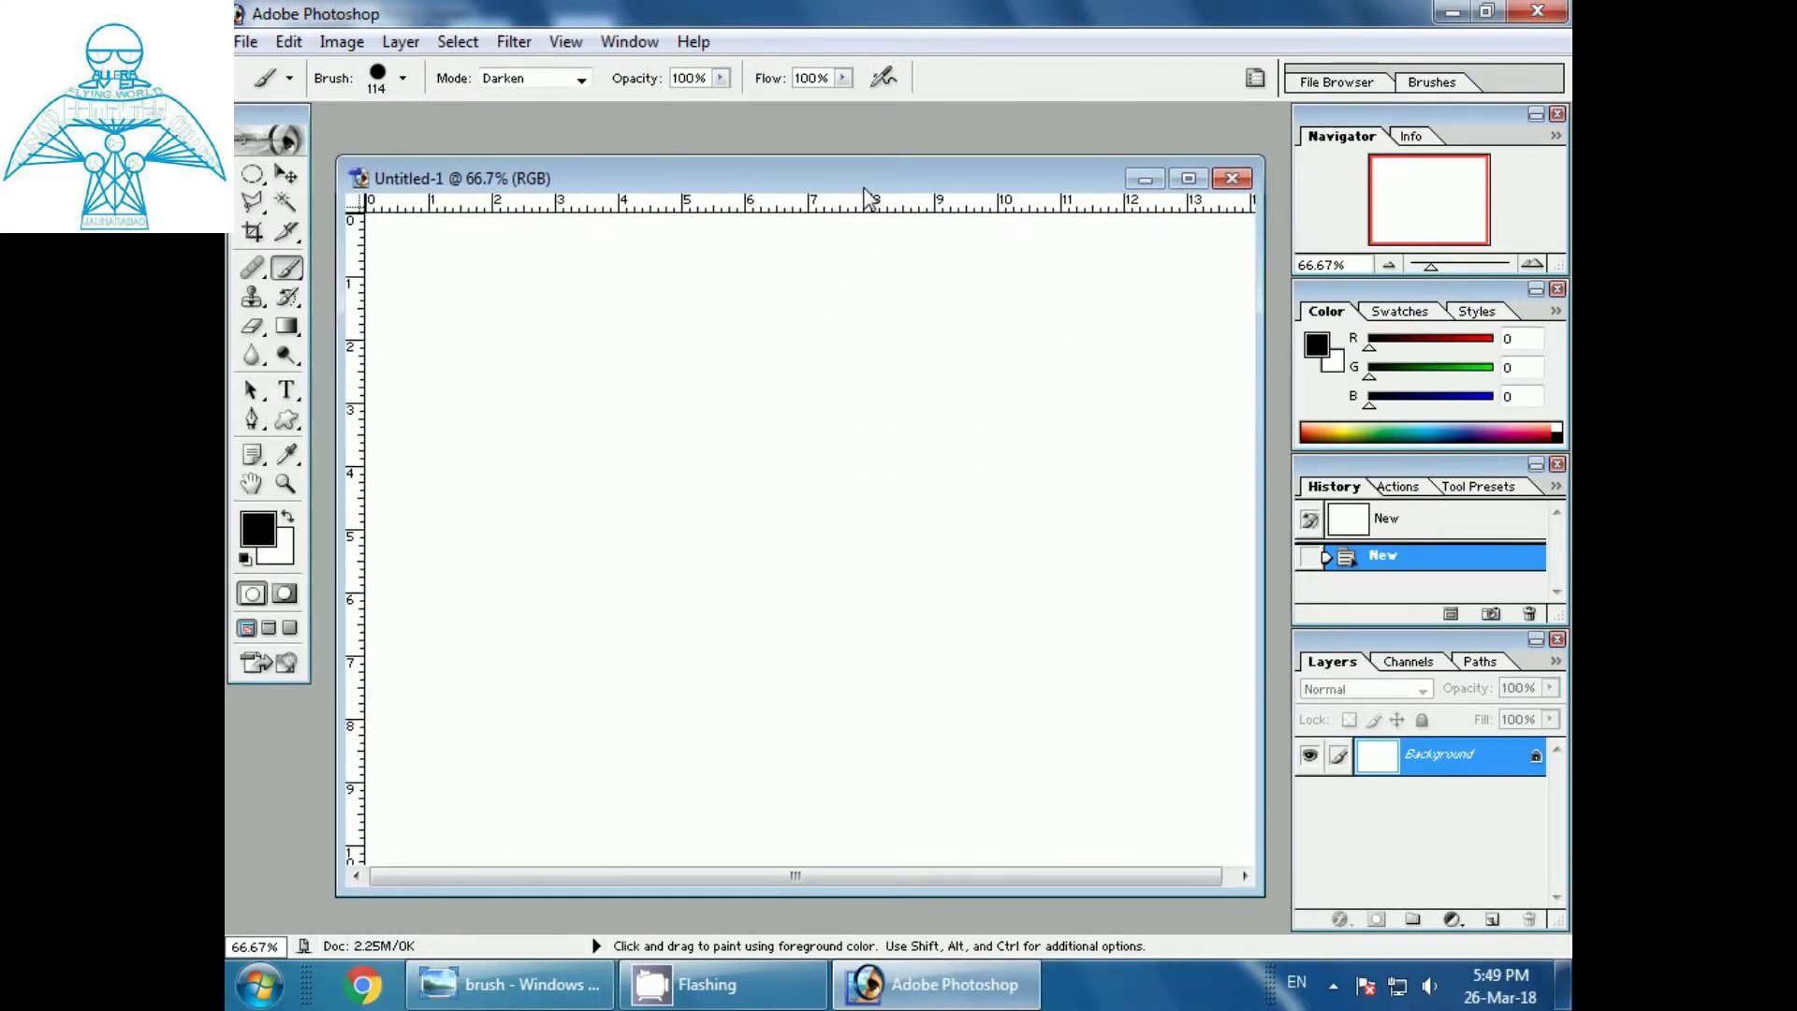
pyautogui.click(286, 175)
pyautogui.moveTo(587, 175)
pyautogui.mouseDown()
pyautogui.moveTo(616, 168)
pyautogui.moveTo(604, 158)
pyautogui.mouseUp()
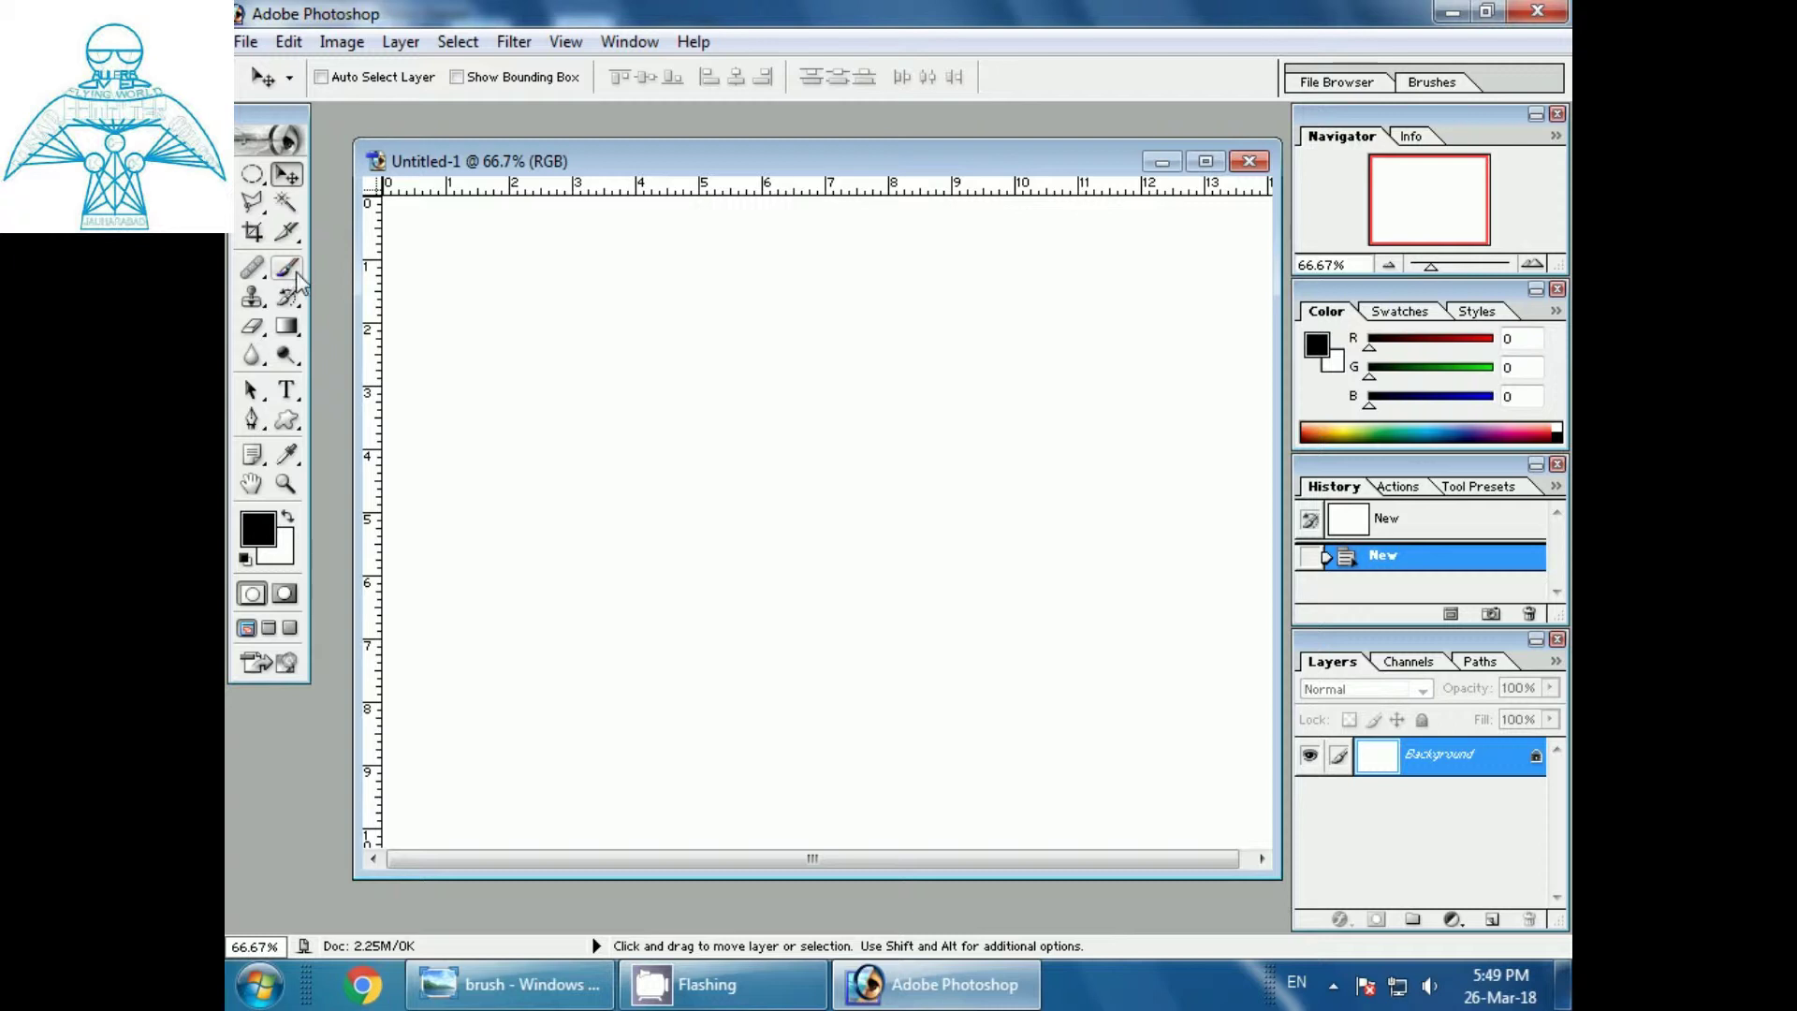
# Step: Paint a thick black stroke across the canvas top with the 114 px brush, and a thin one below it with the 9 px hard brush
pyautogui.click(292, 274)
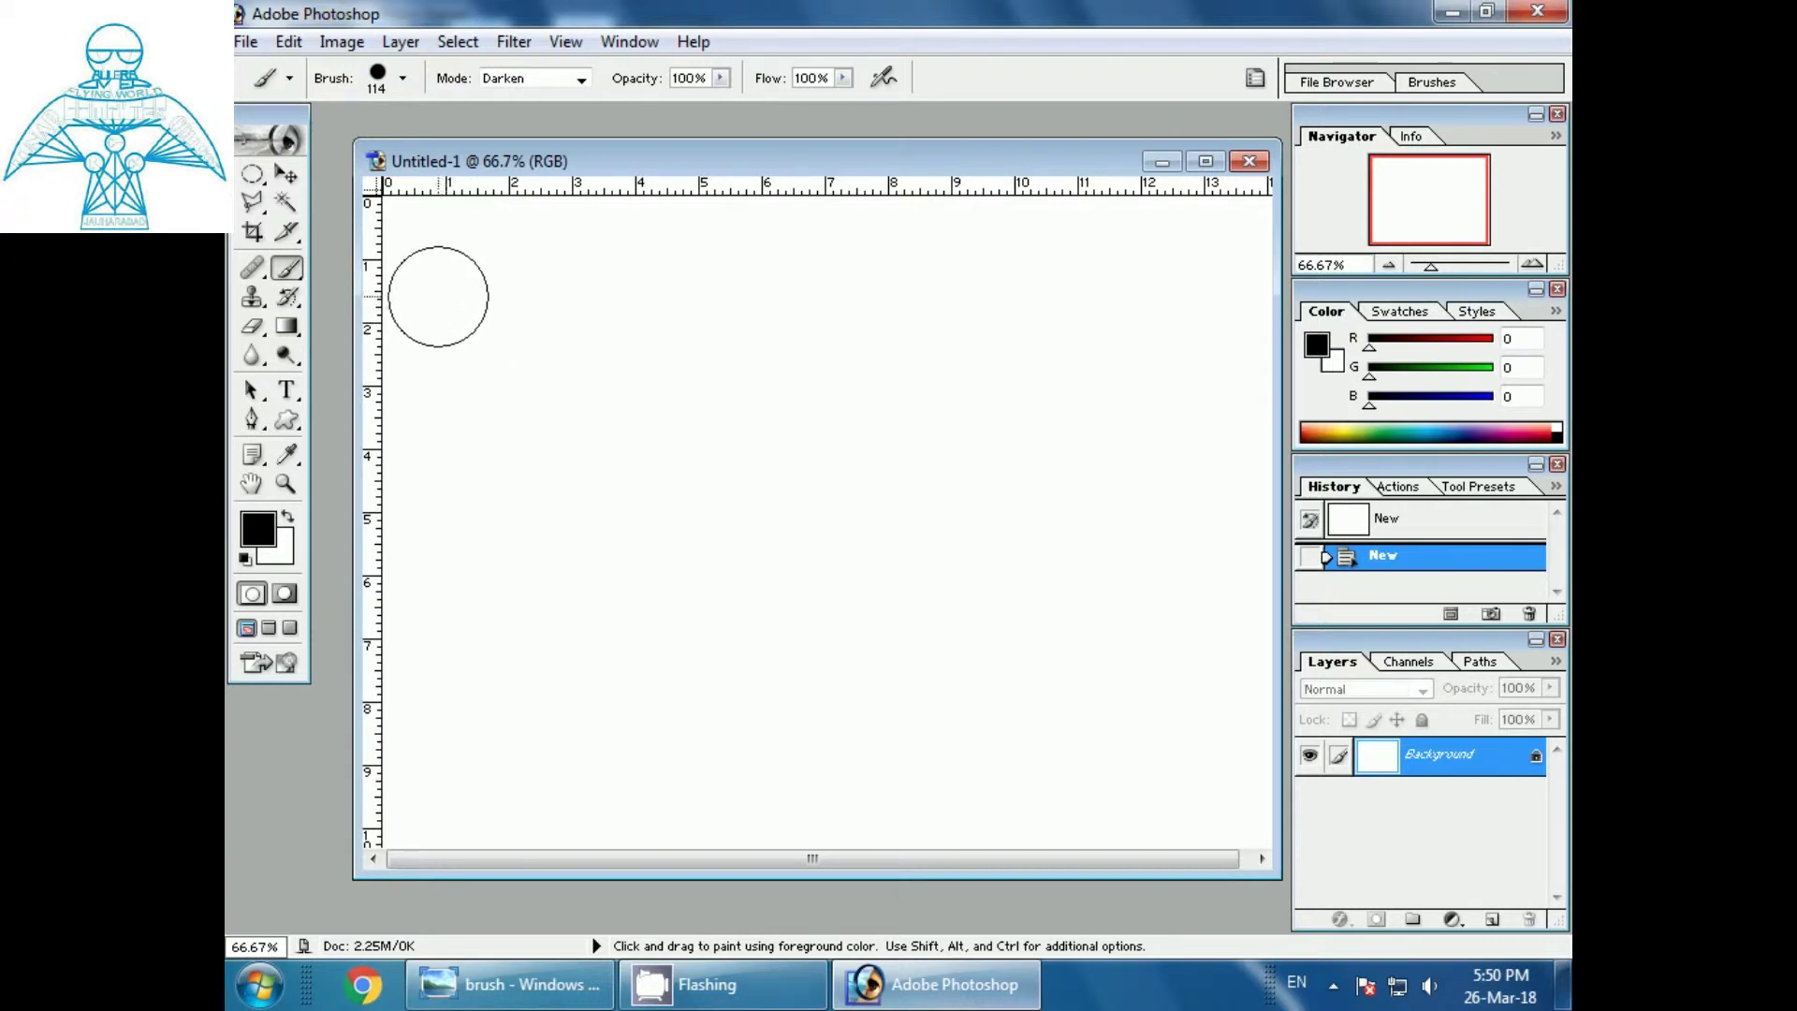
pyautogui.moveTo(447, 269)
pyautogui.mouseDown()
pyautogui.moveTo(870, 291)
pyautogui.moveTo(1164, 257)
pyautogui.mouseUp()
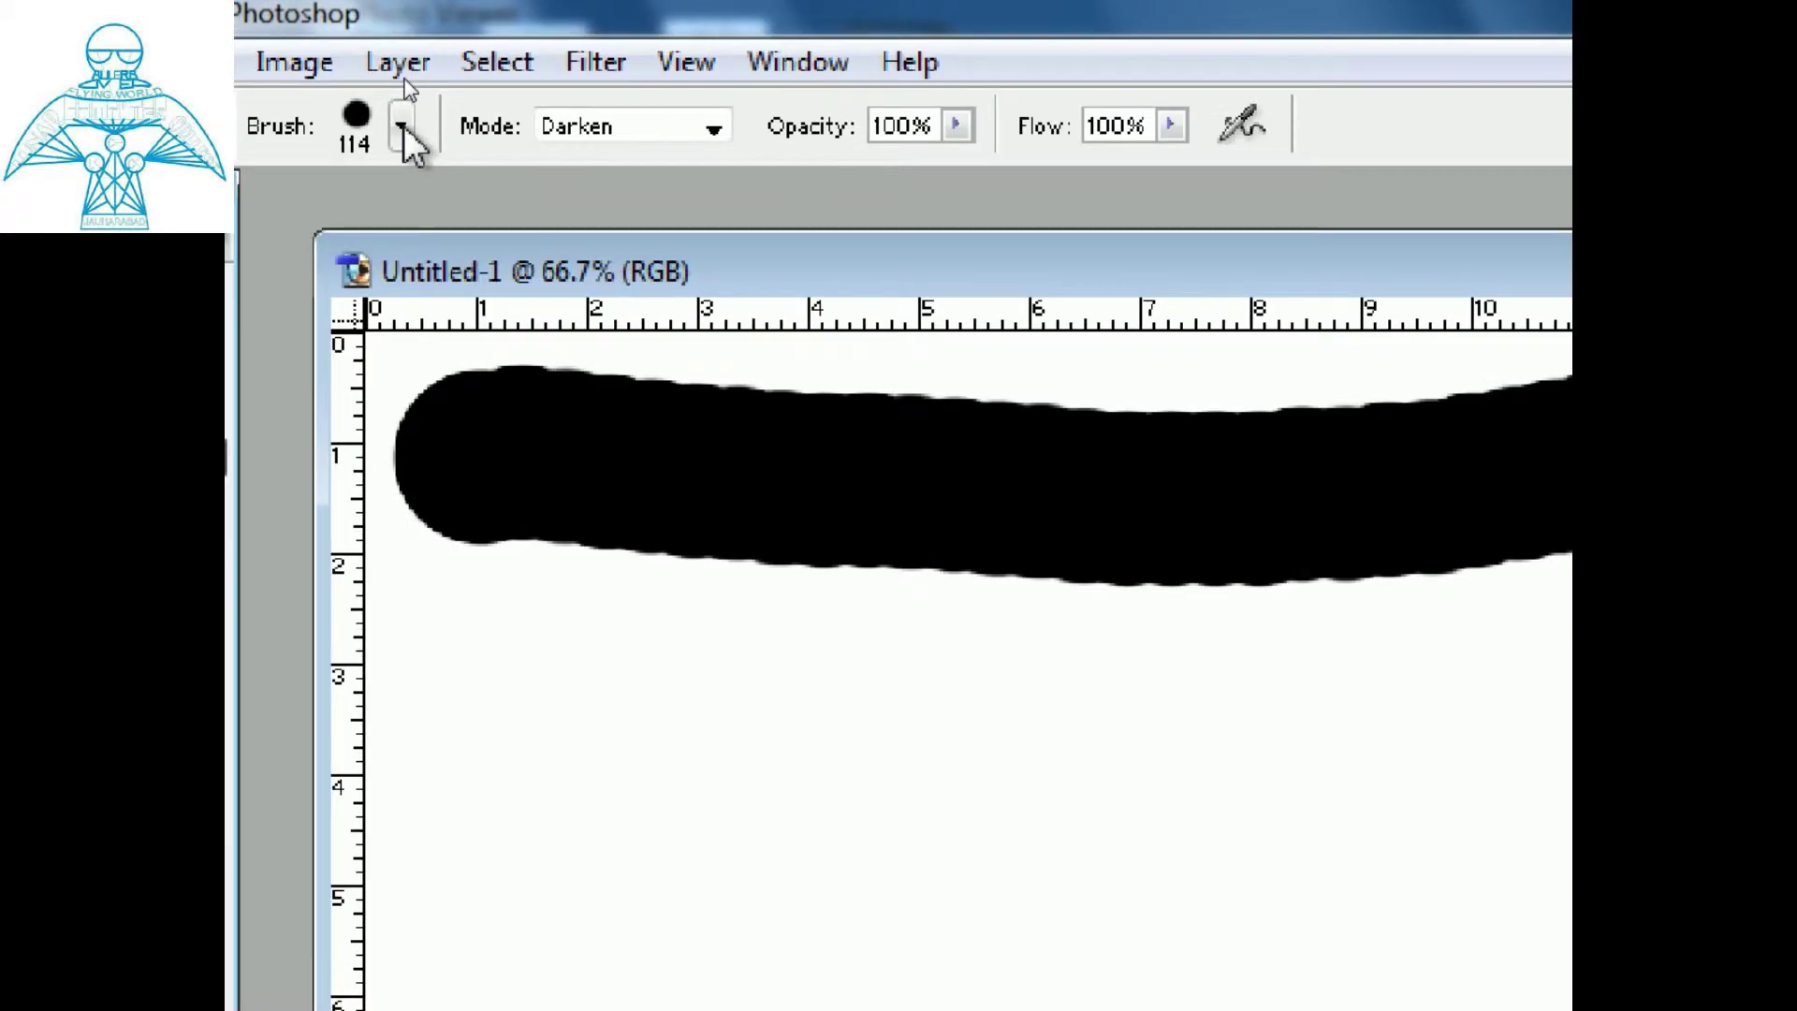
pyautogui.click(402, 128)
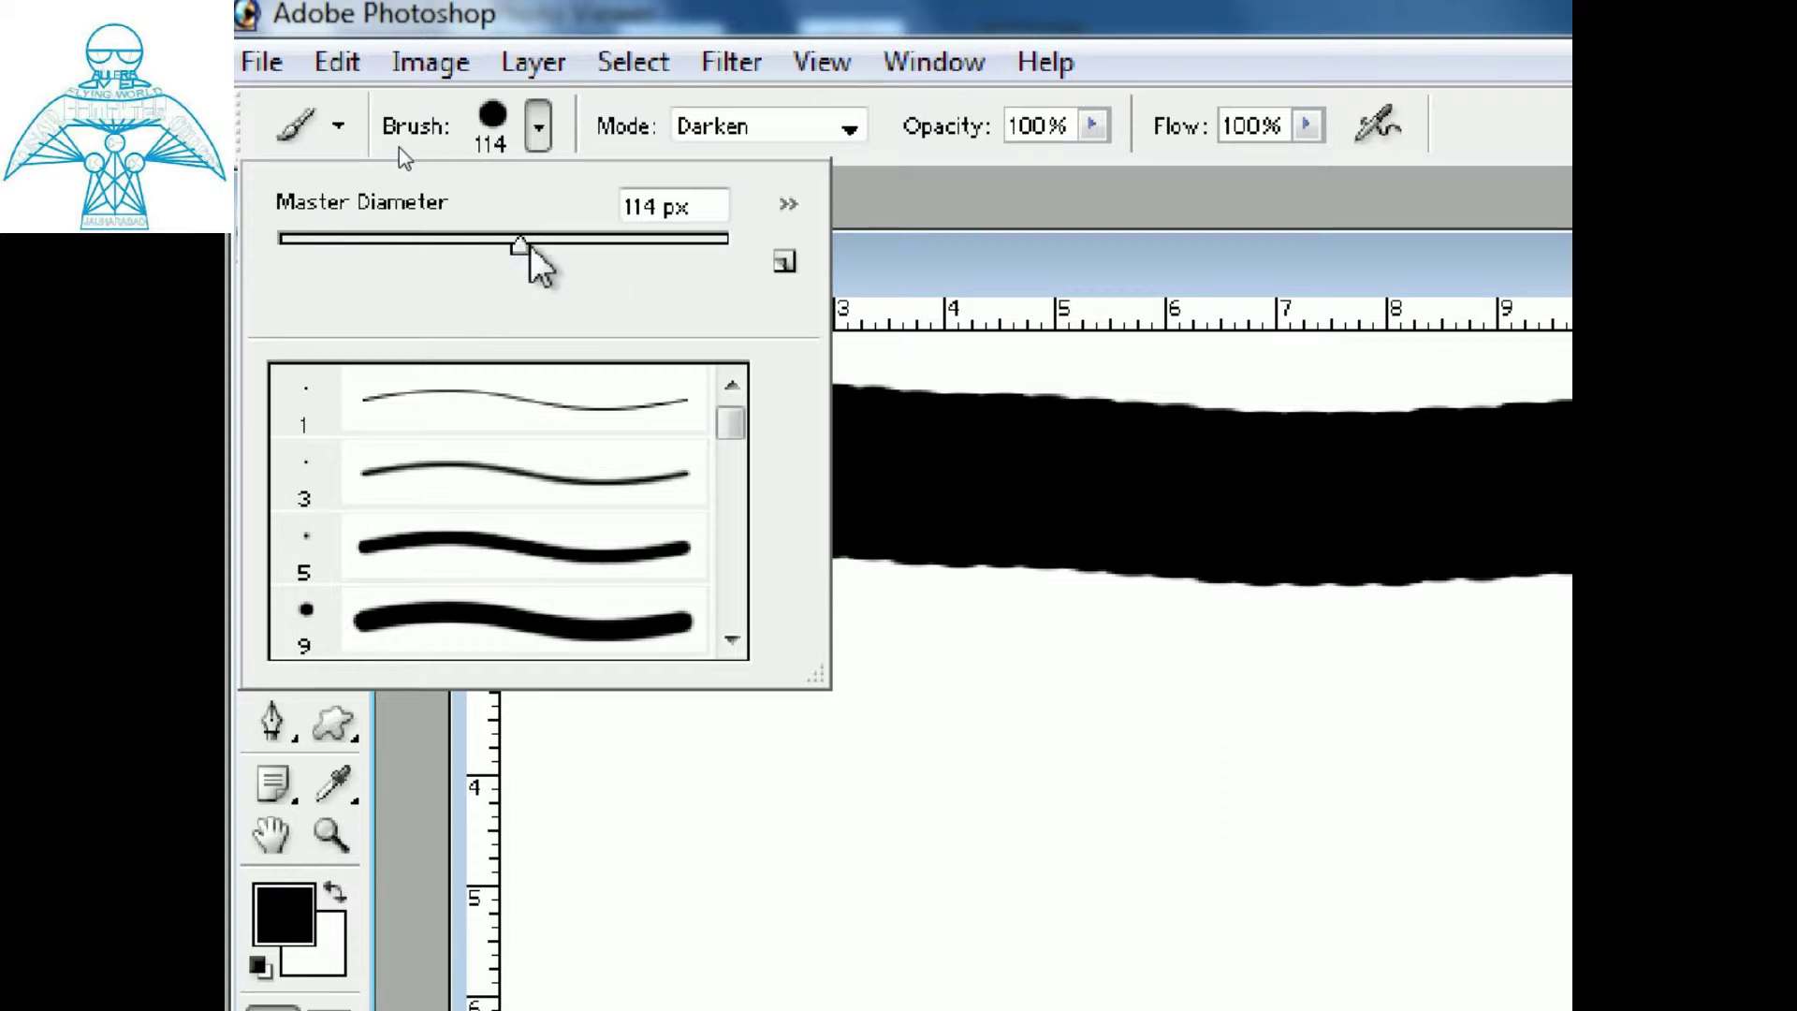
pyautogui.moveTo(730, 423)
pyautogui.mouseDown()
pyautogui.moveTo(737, 565)
pyautogui.moveTo(741, 421)
pyautogui.mouseUp()
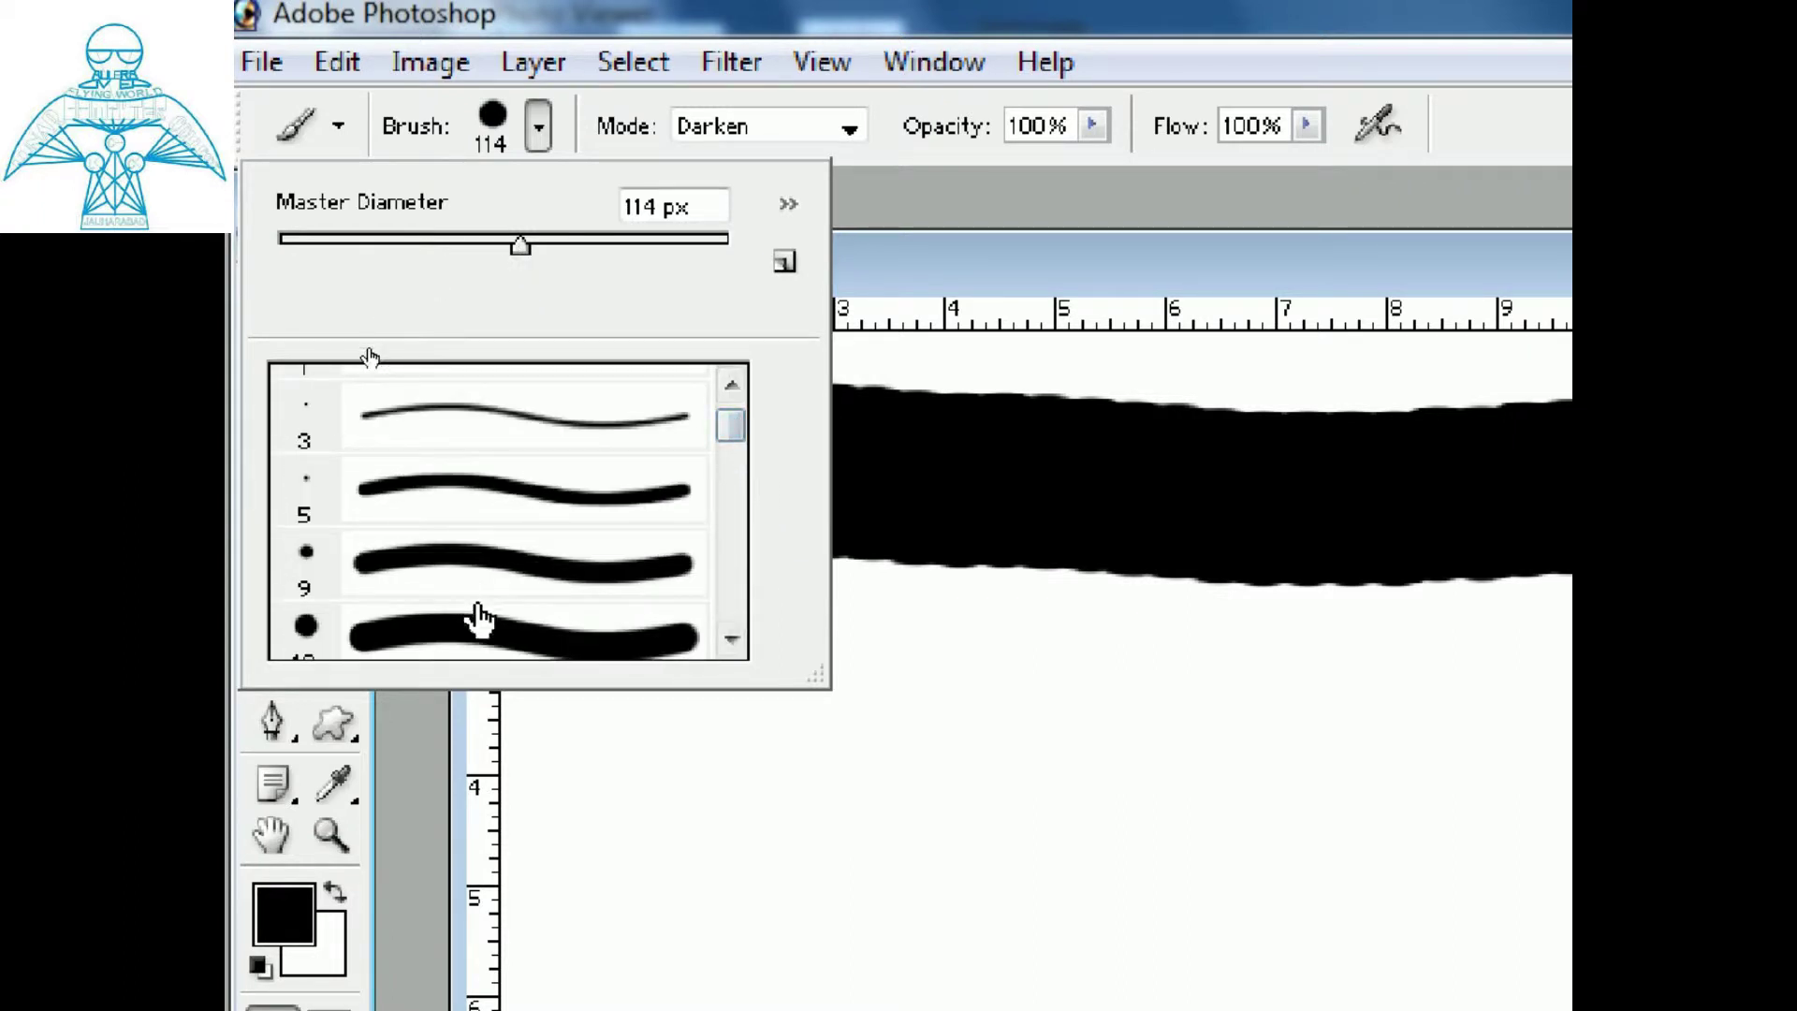
pyautogui.click(480, 566)
pyautogui.moveTo(621, 823)
pyautogui.mouseDown()
pyautogui.moveTo(683, 809)
pyautogui.moveTo(1173, 825)
pyautogui.moveTo(1269, 810)
pyautogui.moveTo(1404, 713)
pyautogui.mouseUp()
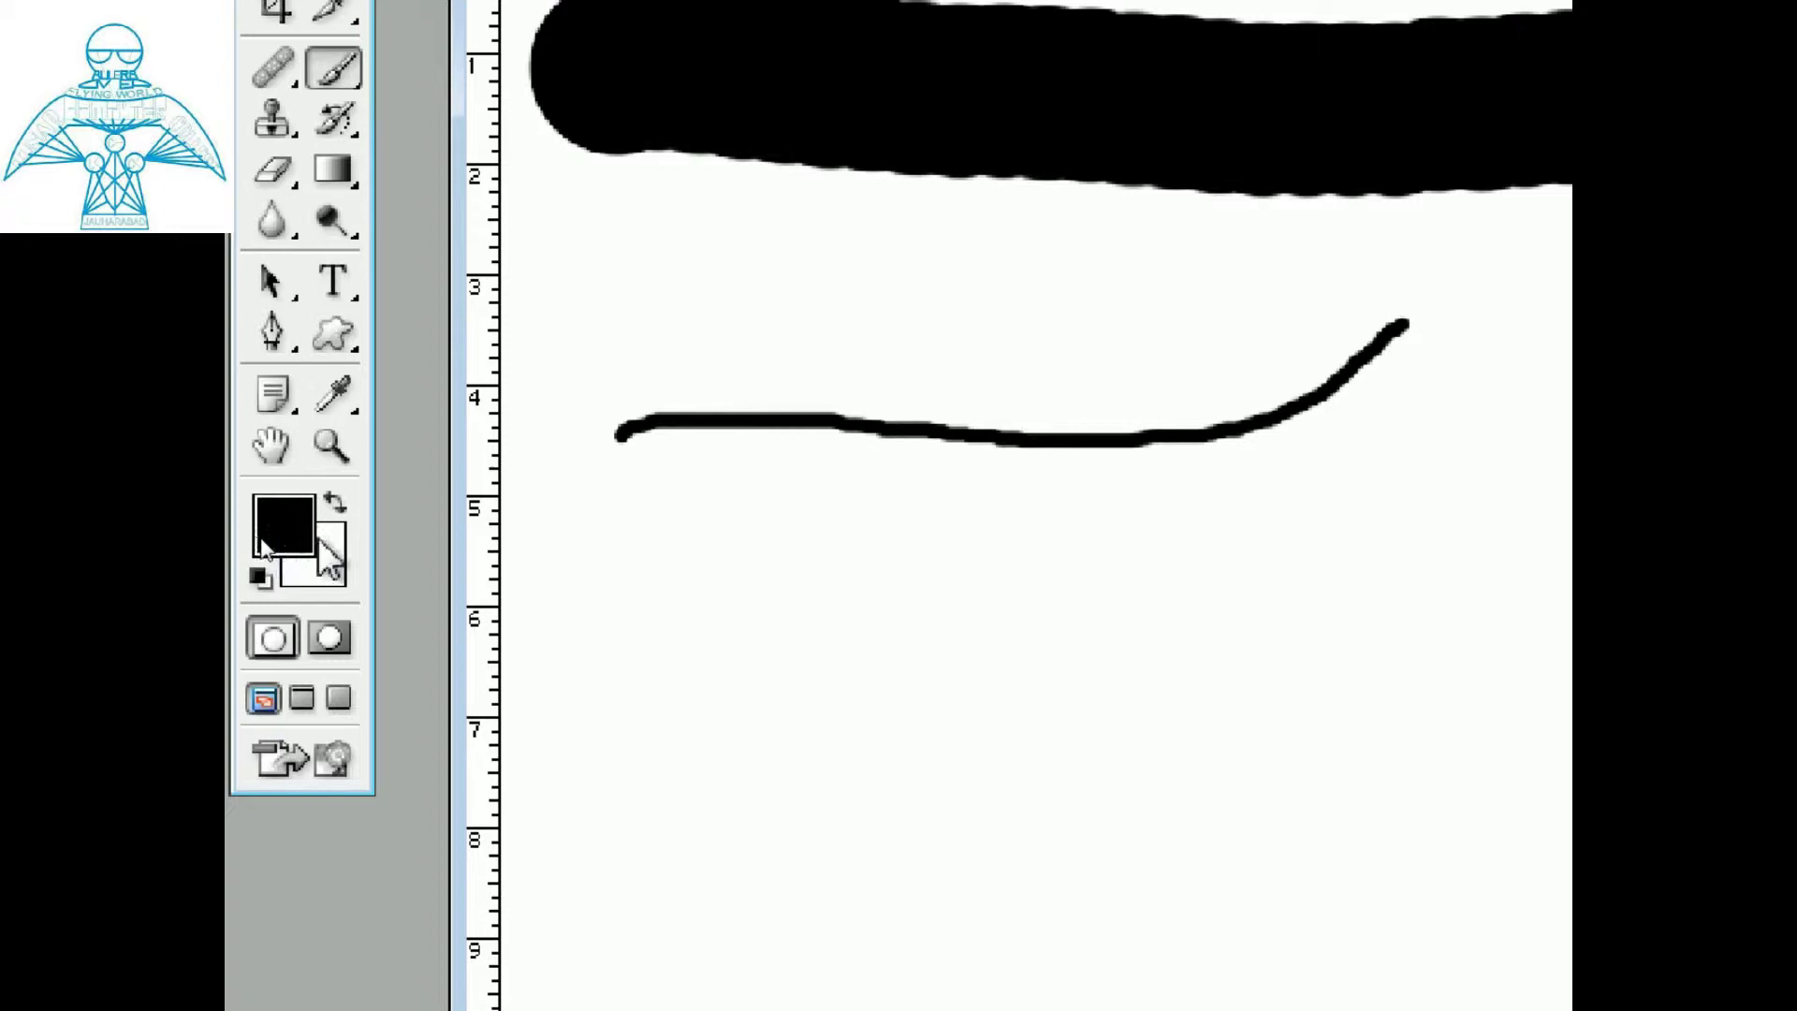
# Step: Swap the foreground and background colors, swap them back, and paint a second thin black stroke below the first
pyautogui.click(336, 504)
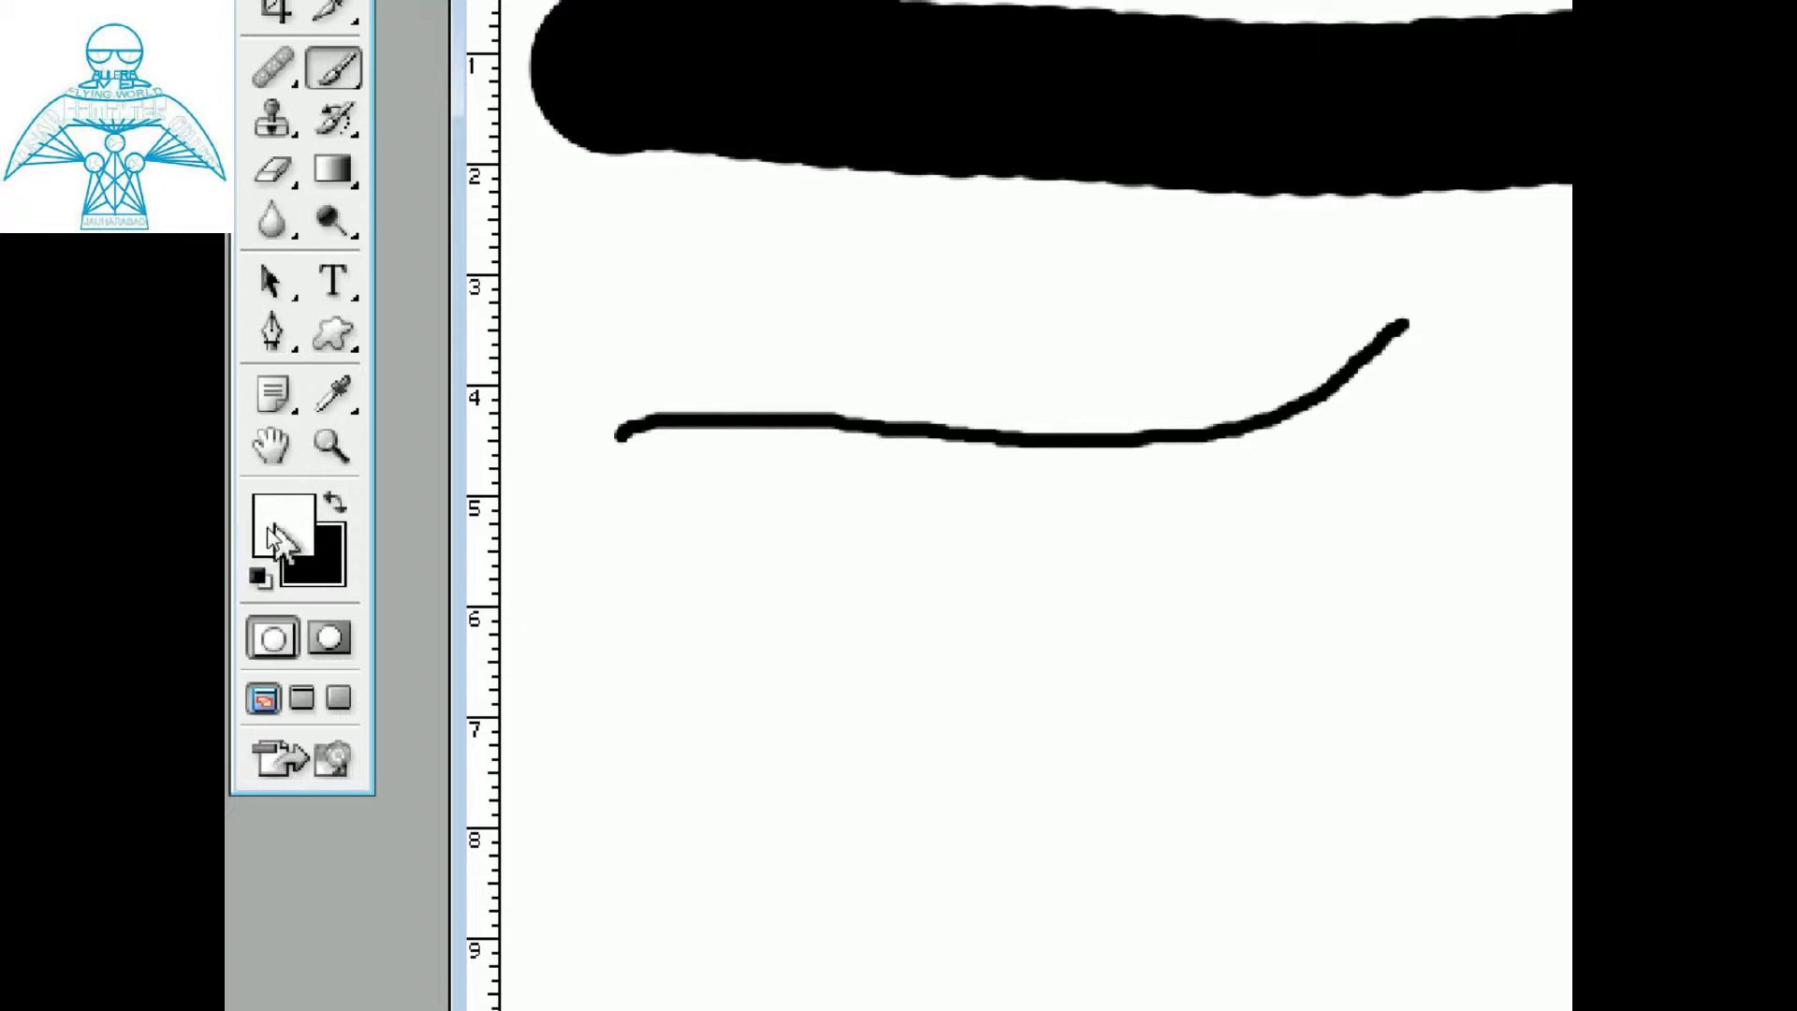
pyautogui.click(337, 505)
pyautogui.moveTo(587, 592)
pyautogui.mouseDown()
pyautogui.moveTo(945, 672)
pyautogui.moveTo(1126, 672)
pyautogui.moveTo(1289, 619)
pyautogui.mouseUp()
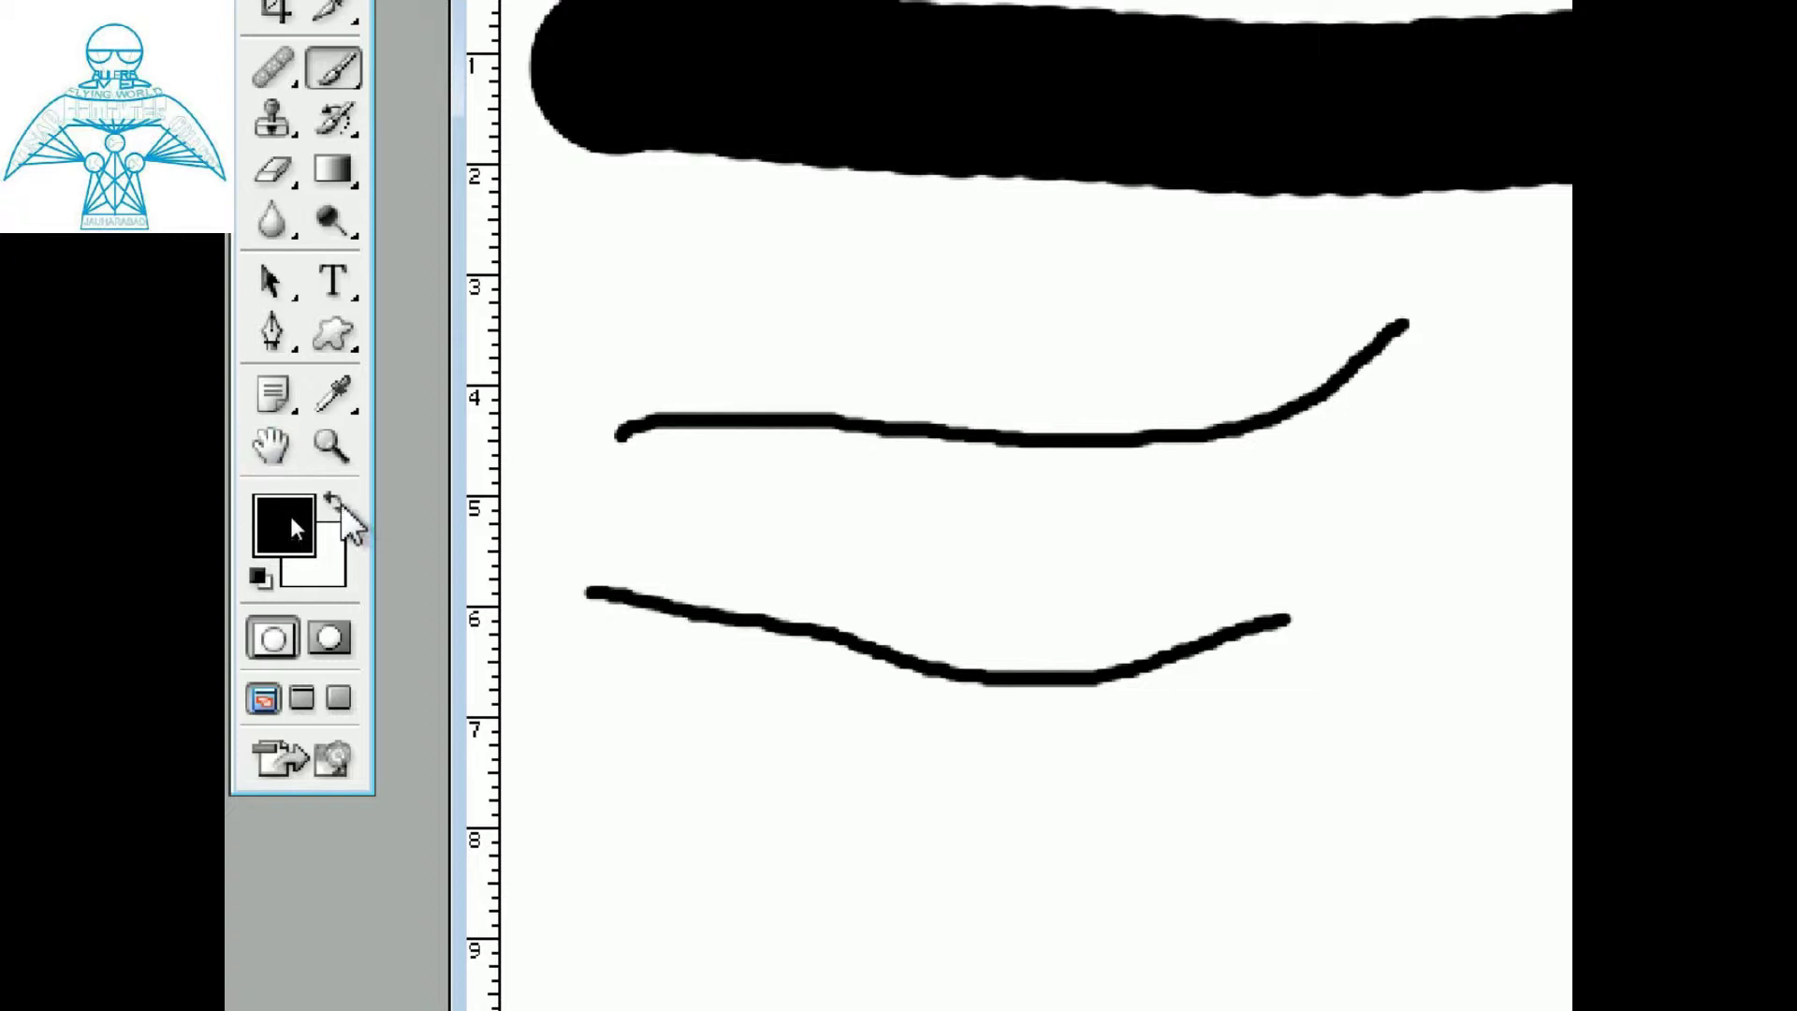
# Step: Set the foreground color to blue 0A27D6 and paint a thin curved stroke below the black ones
pyautogui.click(268, 535)
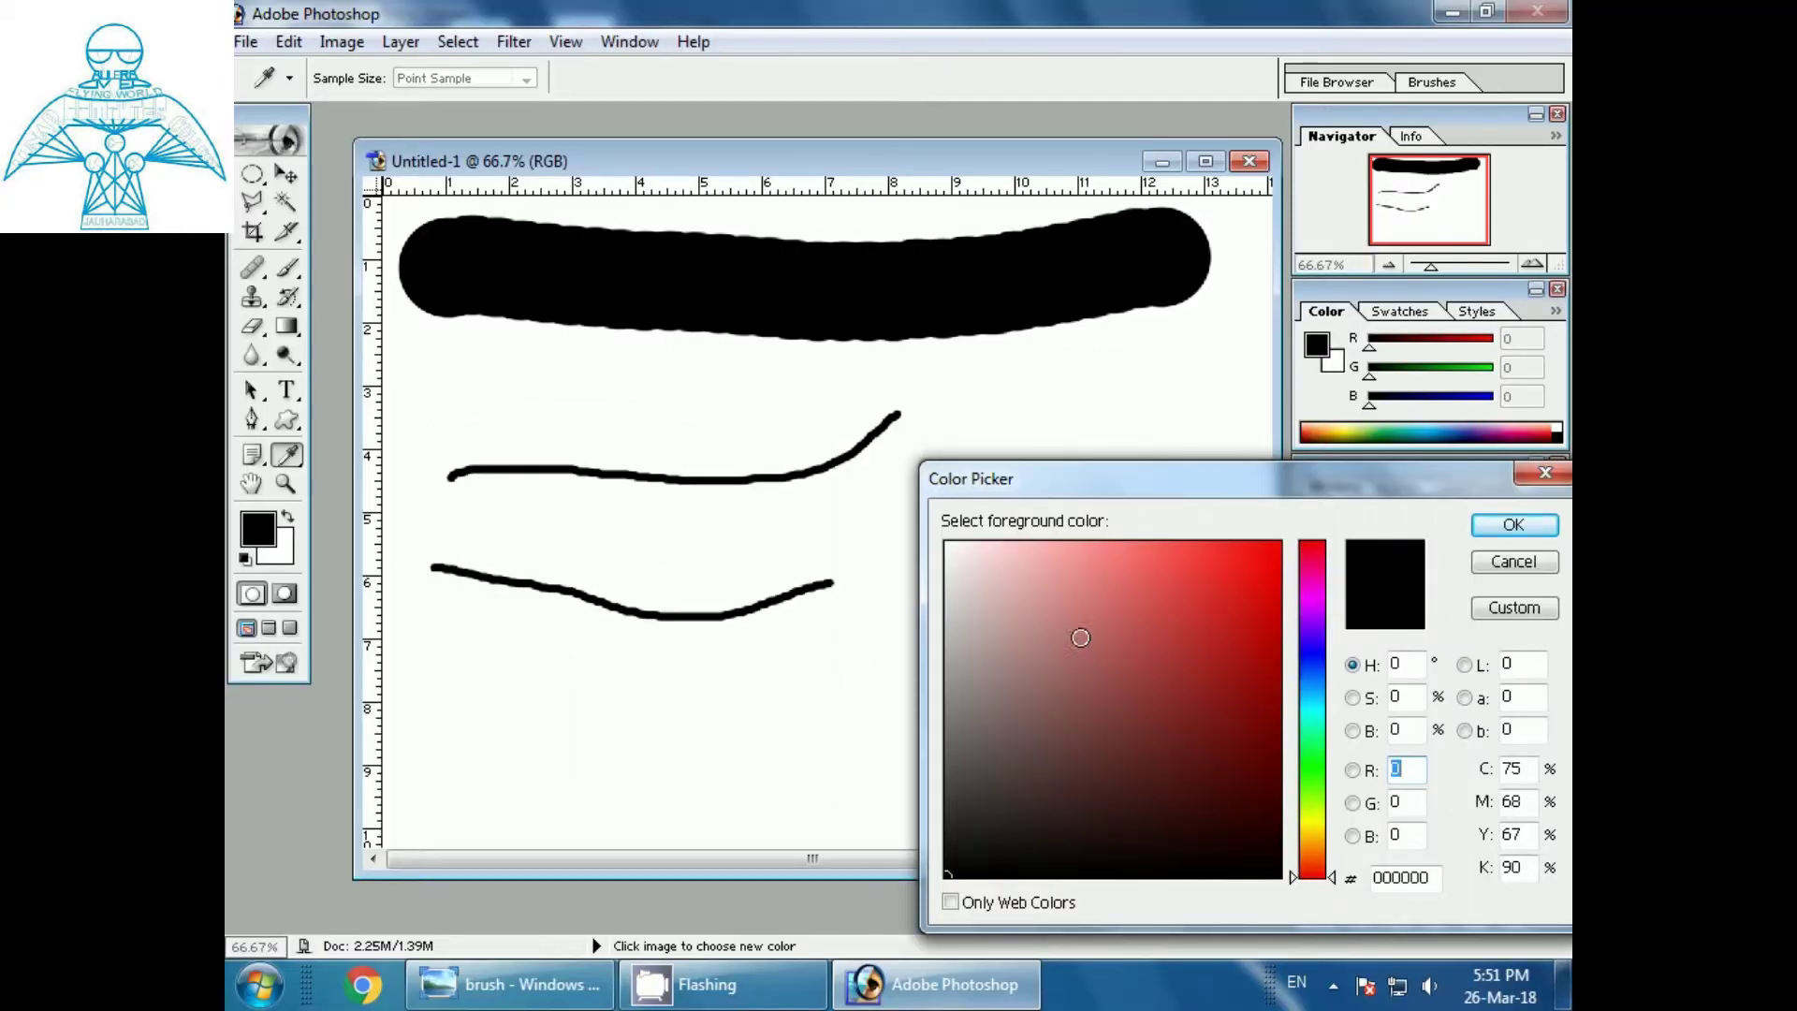
pyautogui.click(1308, 662)
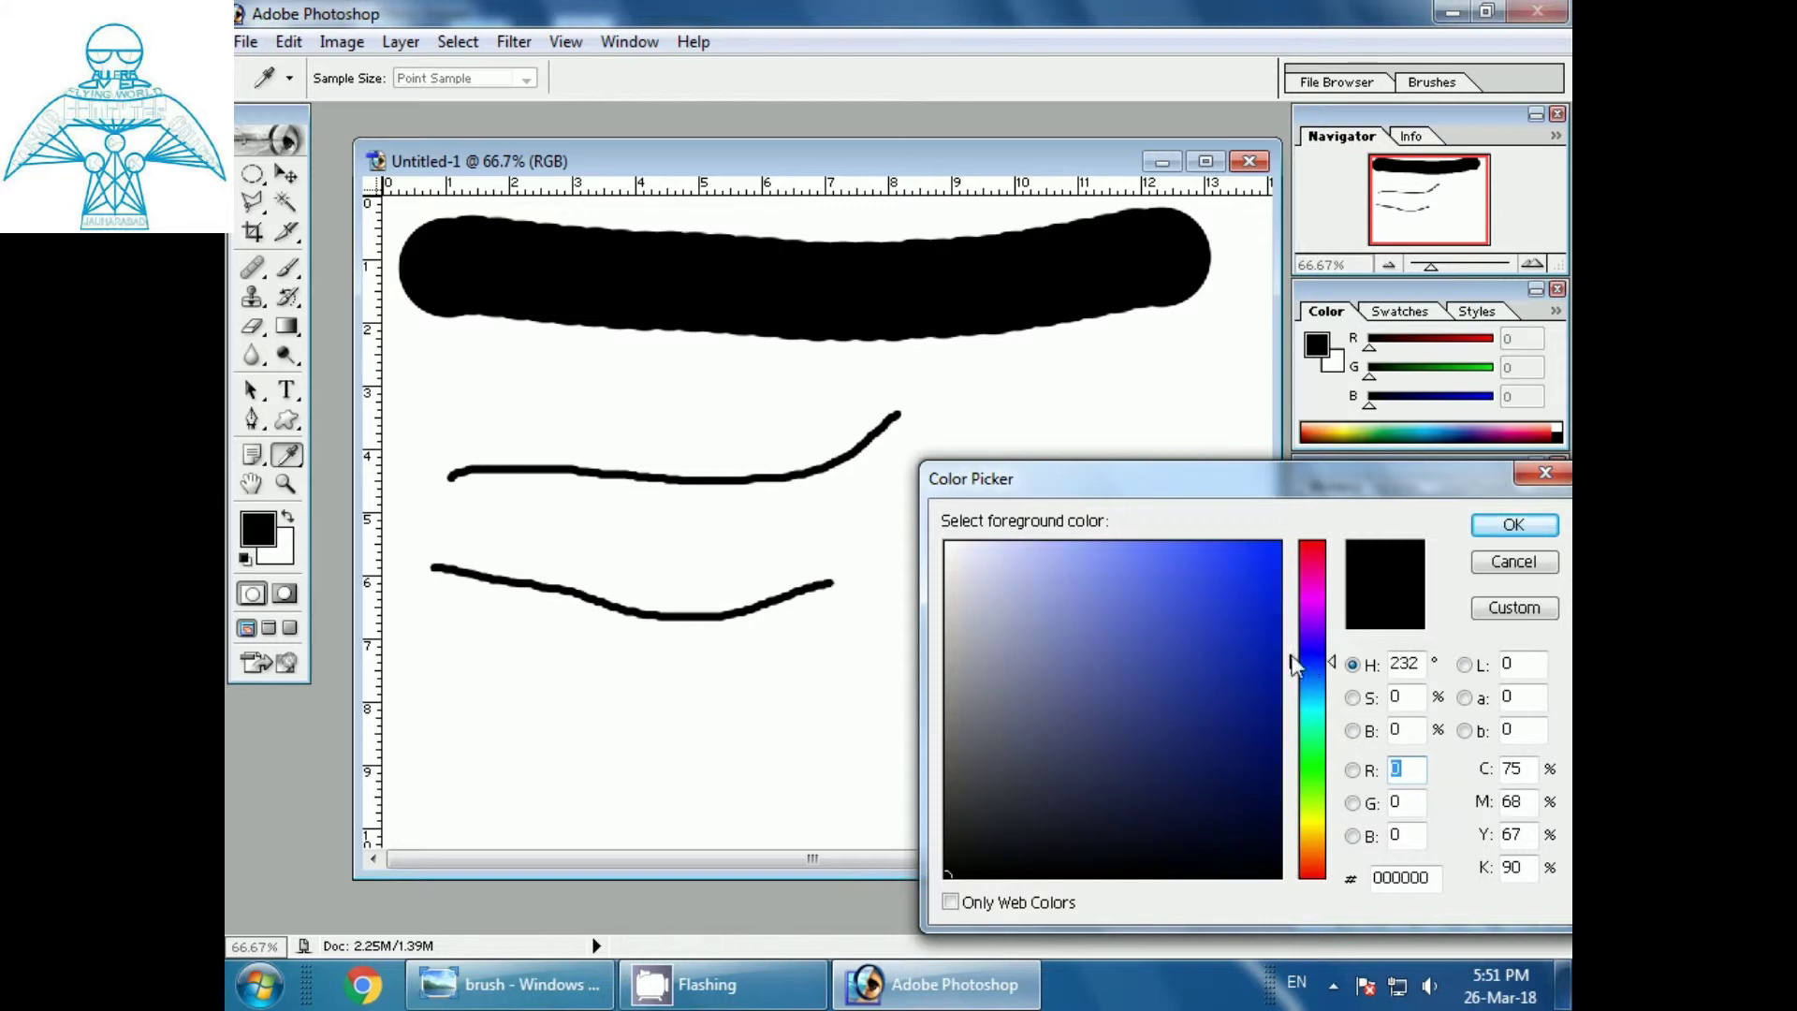
pyautogui.click(1264, 595)
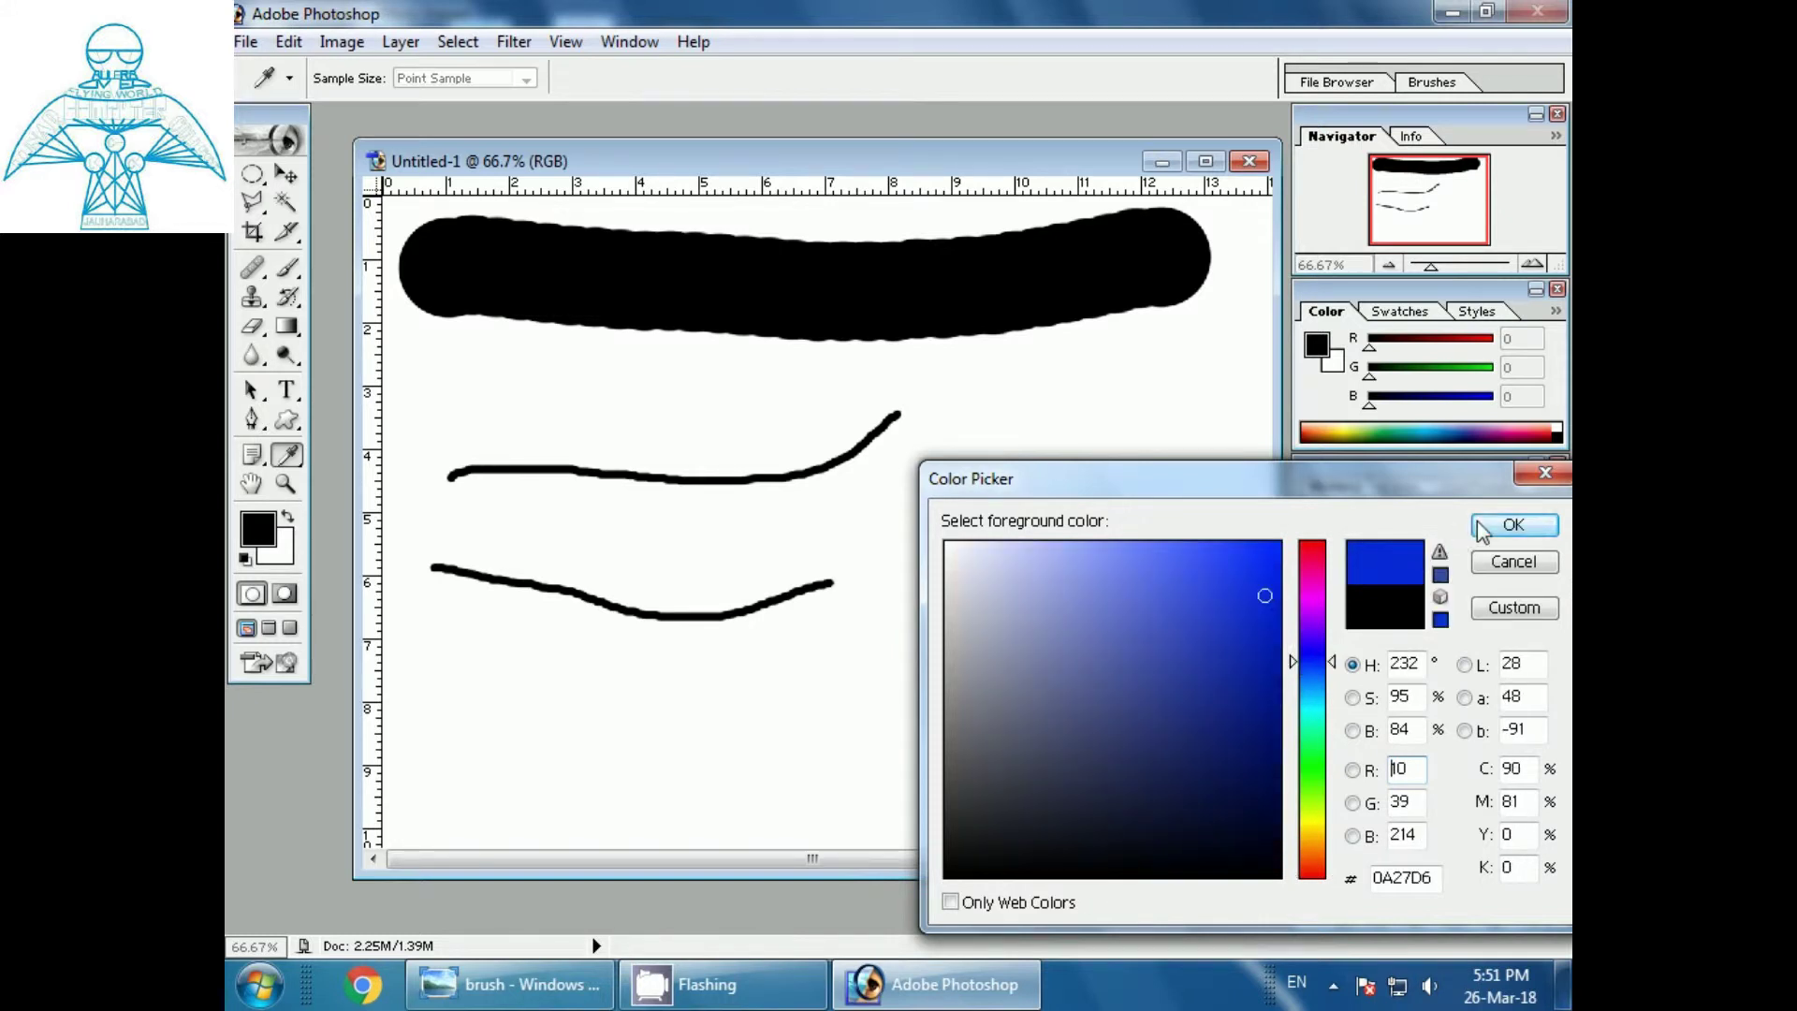
pyautogui.click(1511, 524)
pyautogui.moveTo(452, 686)
pyautogui.mouseDown()
pyautogui.moveTo(618, 703)
pyautogui.moveTo(791, 679)
pyautogui.moveTo(1034, 578)
pyautogui.mouseUp()
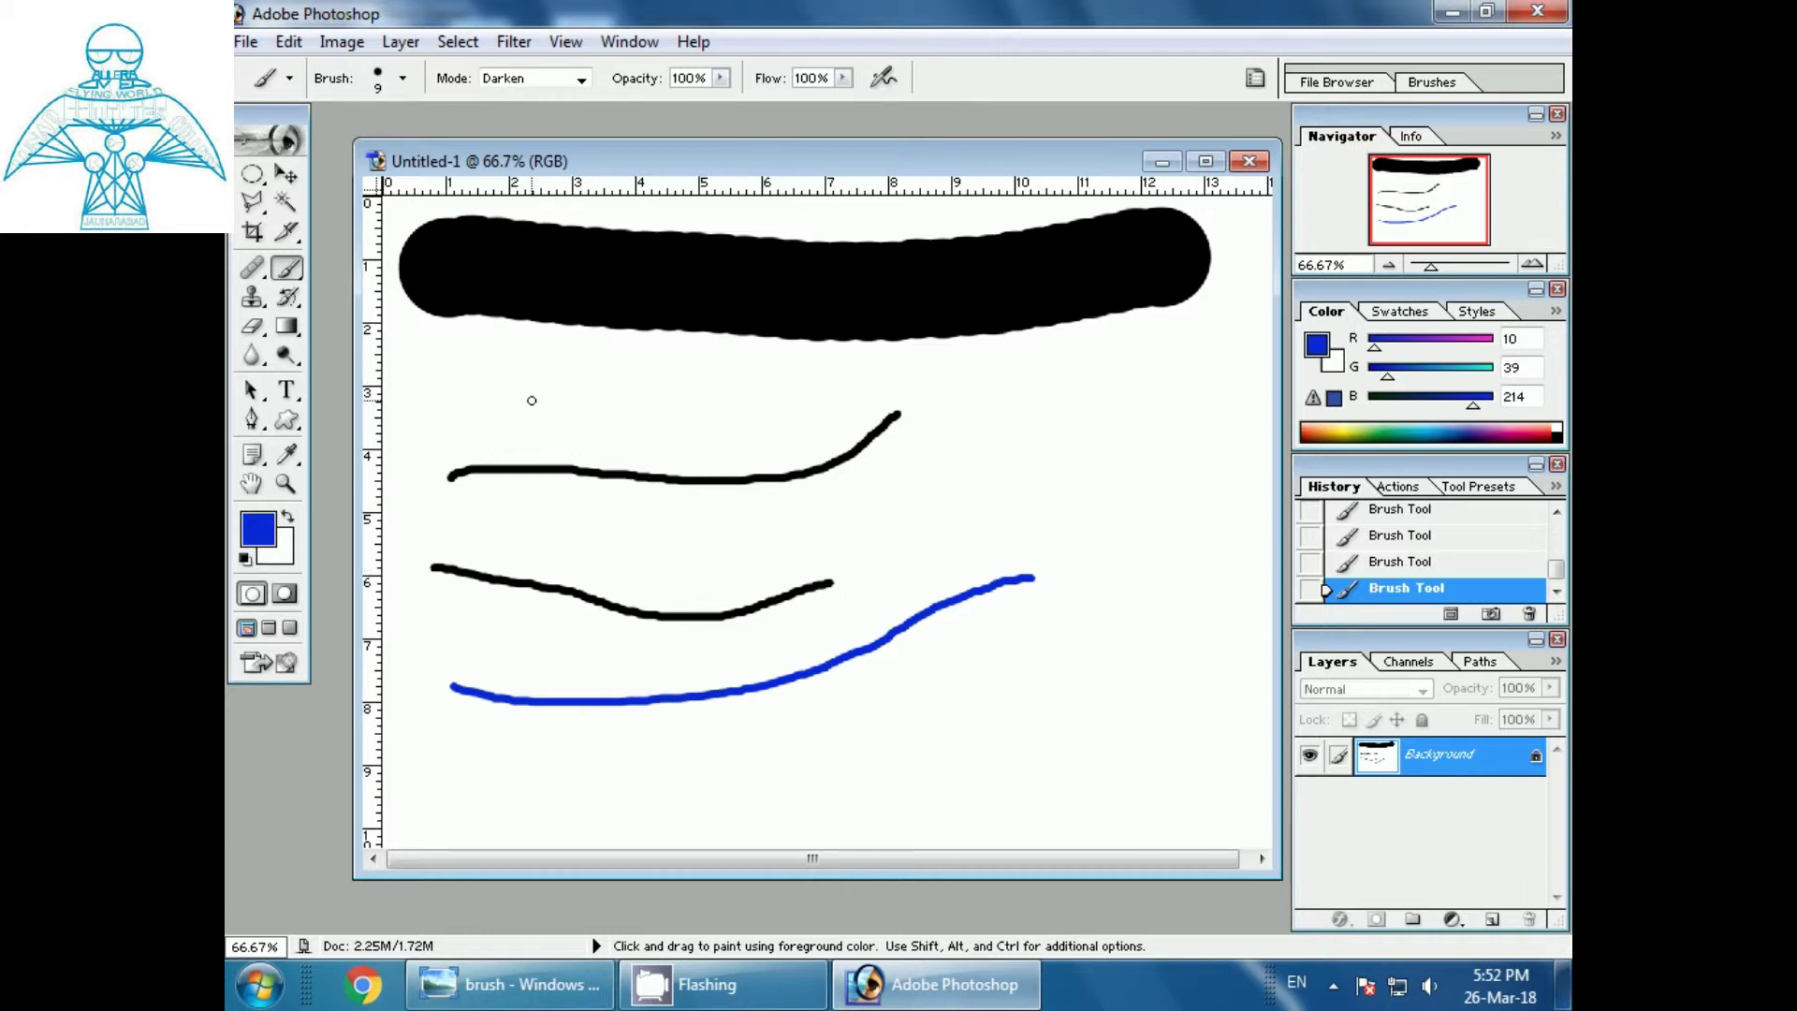
# Step: Add the blue text "[ ]" with a space between the brackets and move it to the right of the upper thin stroke
pyautogui.click(287, 390)
pyautogui.click(446, 394)
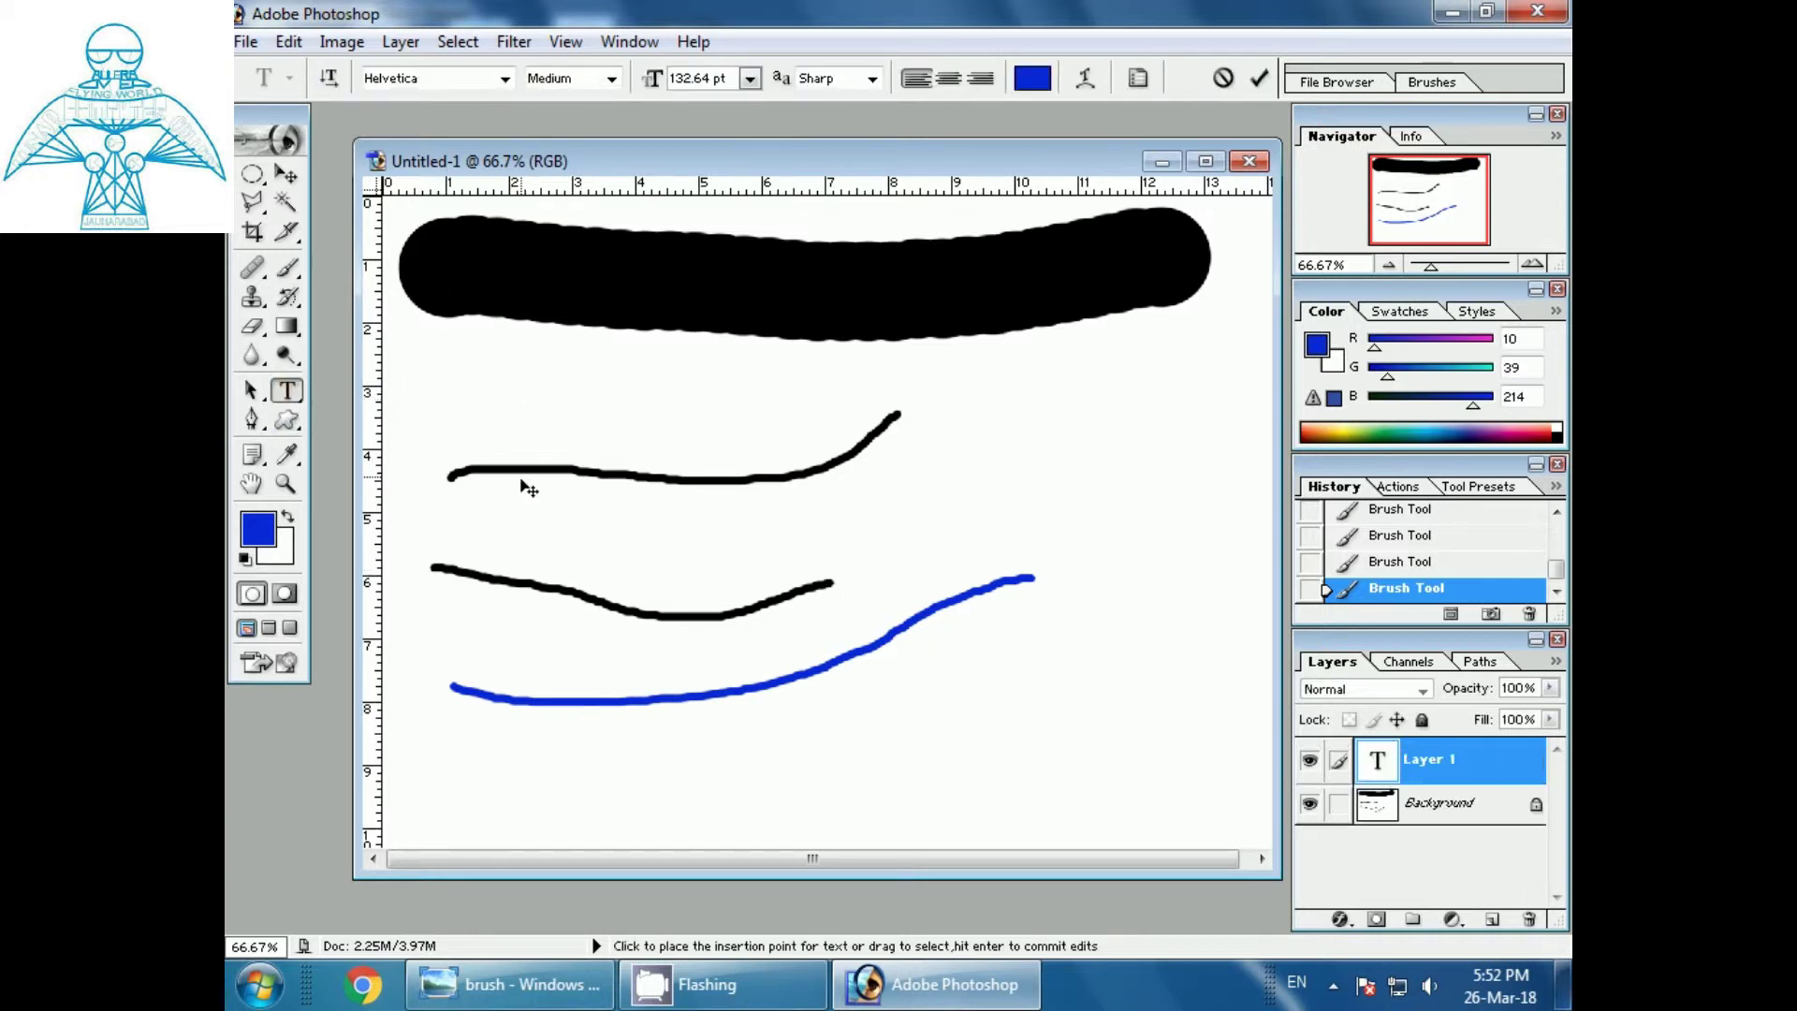
pyautogui.write('[]')
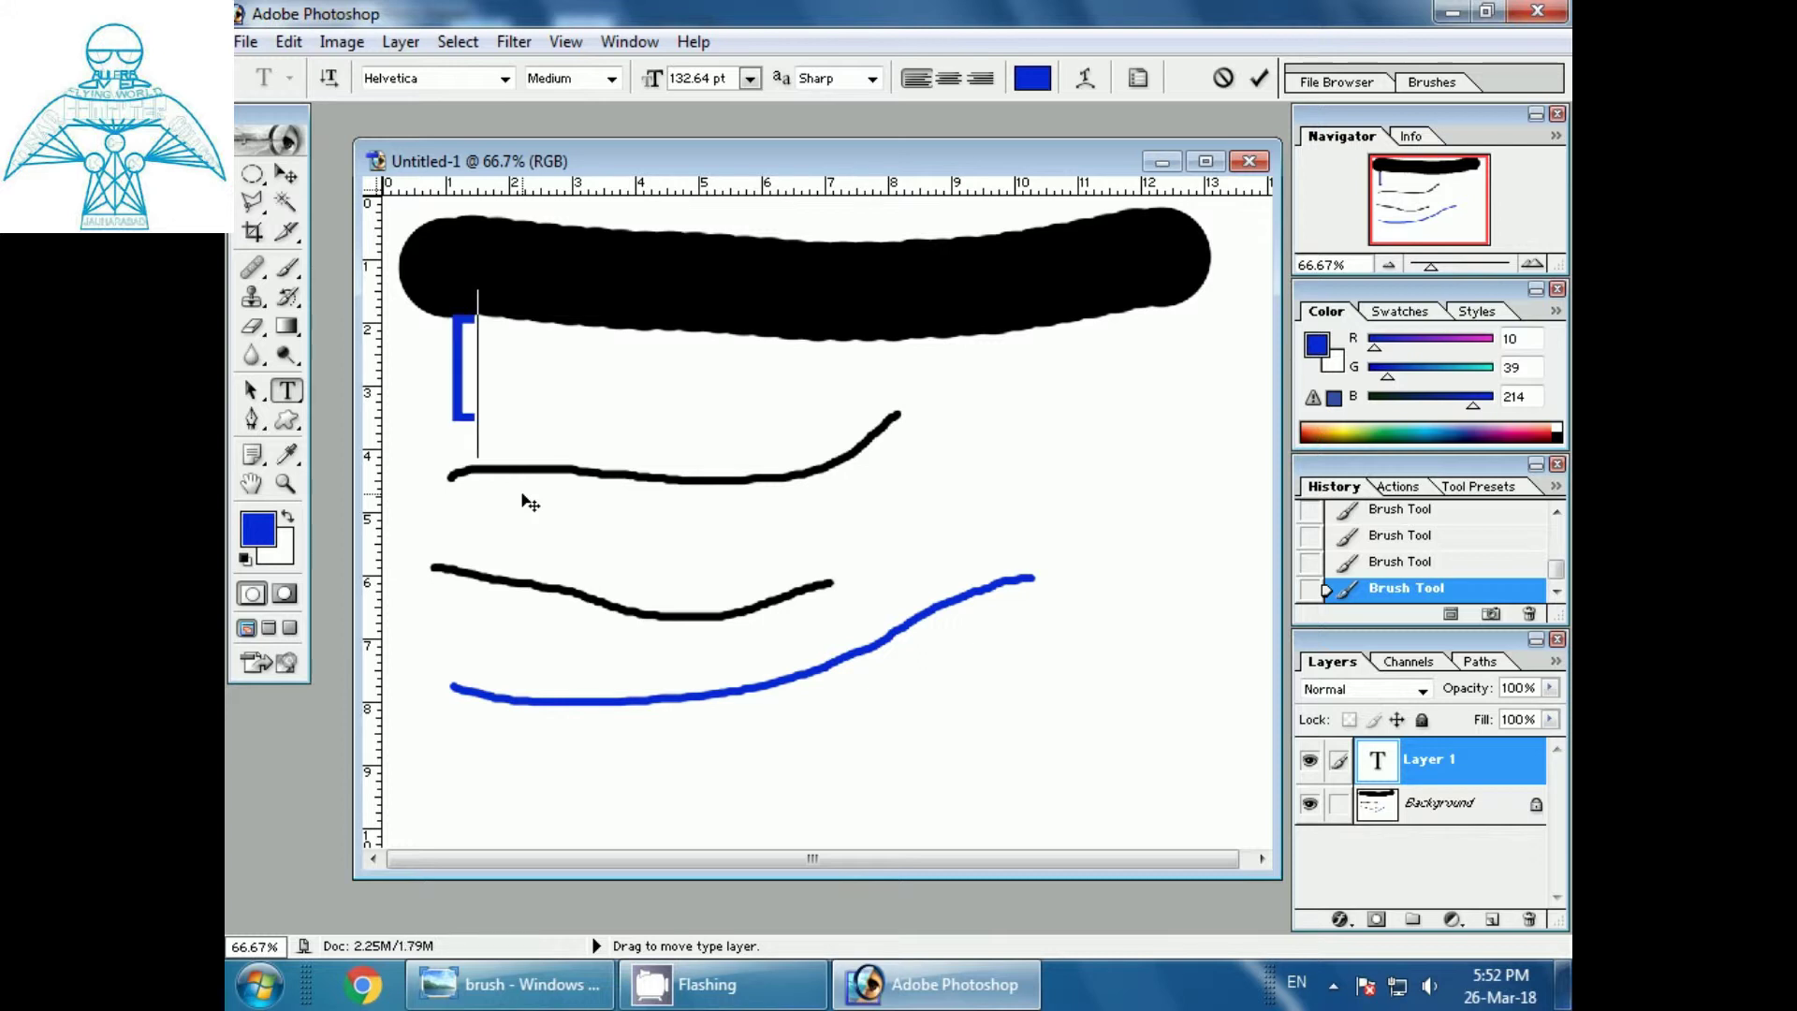
pyautogui.click(484, 384)
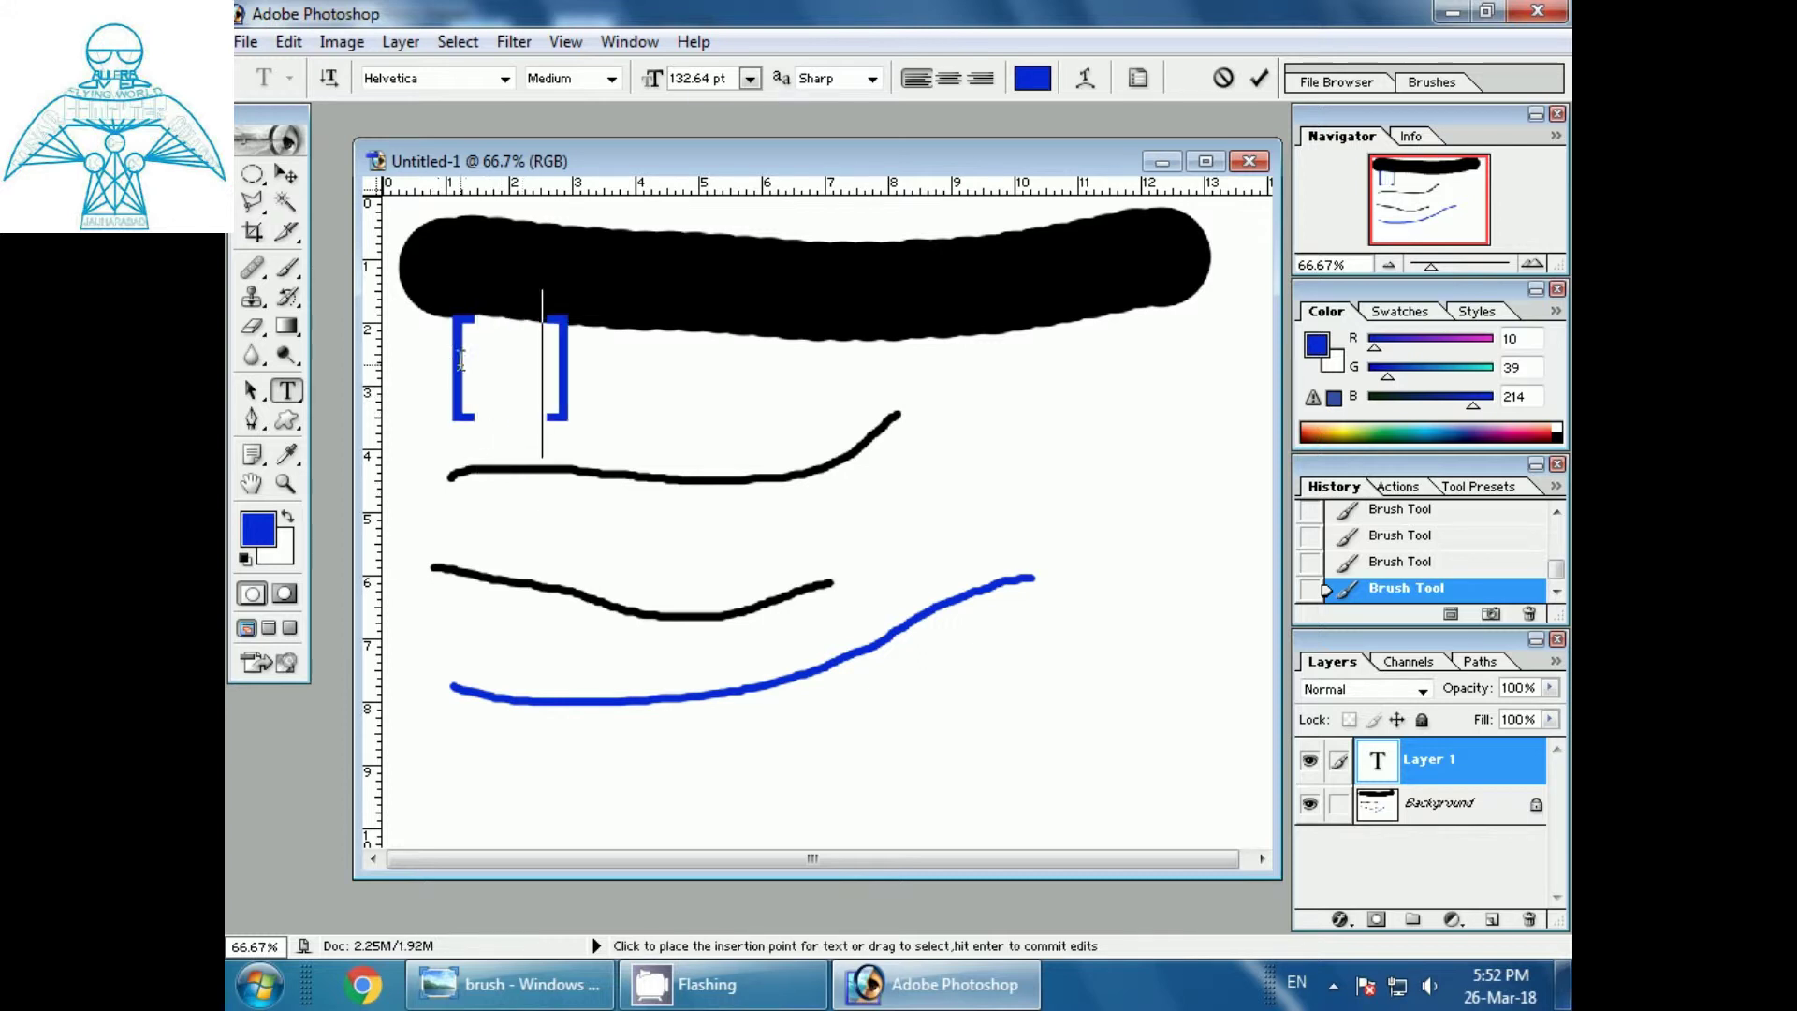
pyautogui.click(287, 174)
pyautogui.moveTo(462, 364)
pyautogui.mouseDown()
pyautogui.moveTo(502, 409)
pyautogui.moveTo(823, 501)
pyautogui.moveTo(939, 452)
pyautogui.mouseUp()
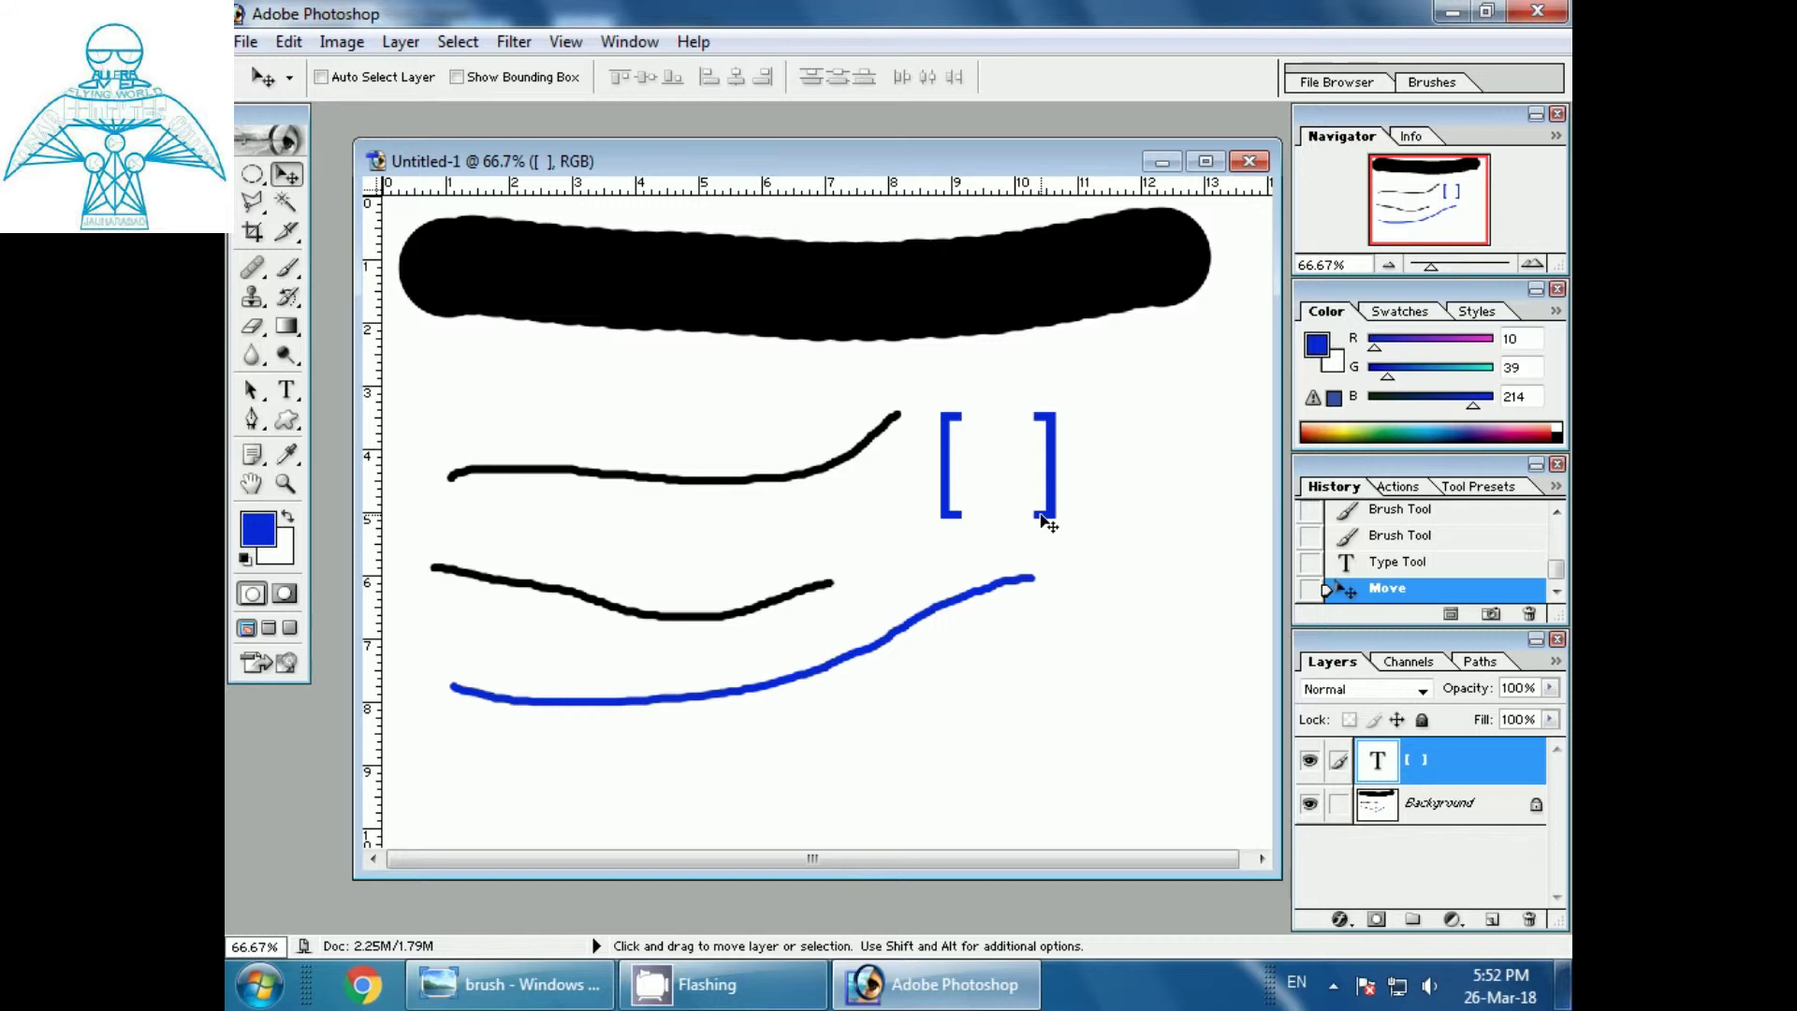
# Step: Scale the bracket text to about 175% width and 185% height, apply the transformation, and shift the text up and right
pyautogui.hotkey('ctrl', 't')
pyautogui.moveTo(1061, 510); pyautogui.dragTo(1151, 567)
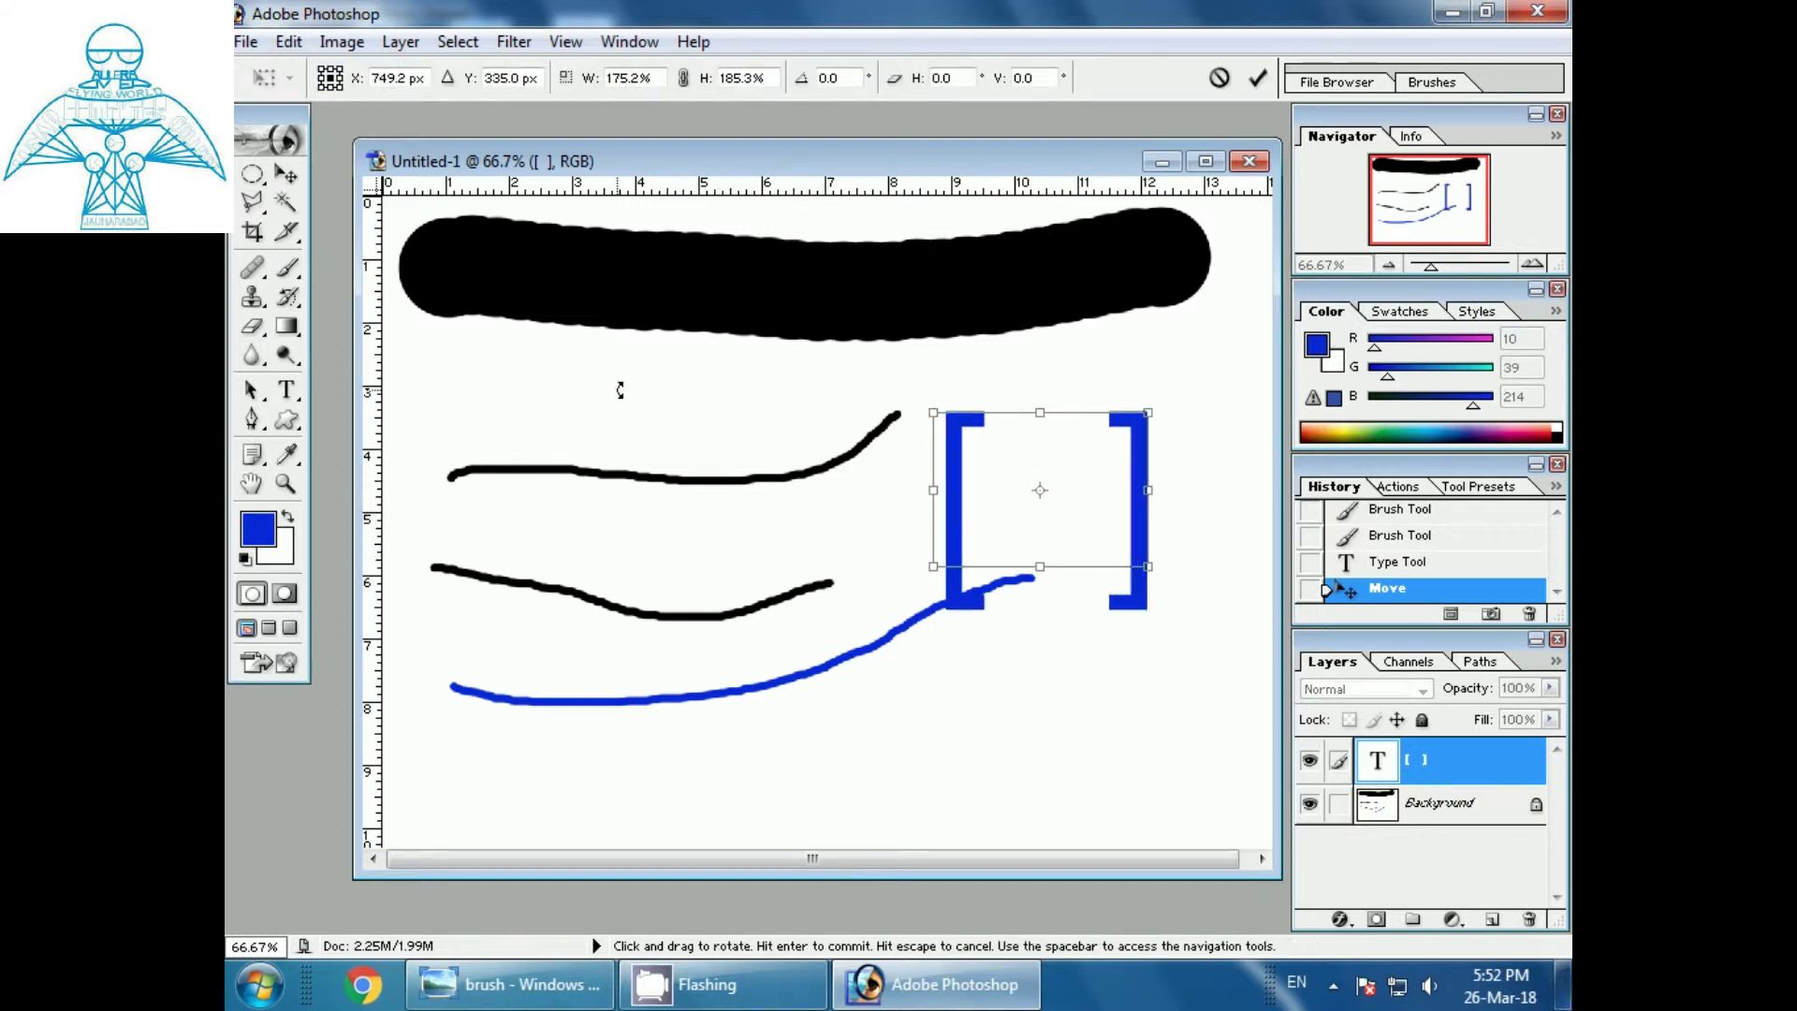
pyautogui.click(289, 176)
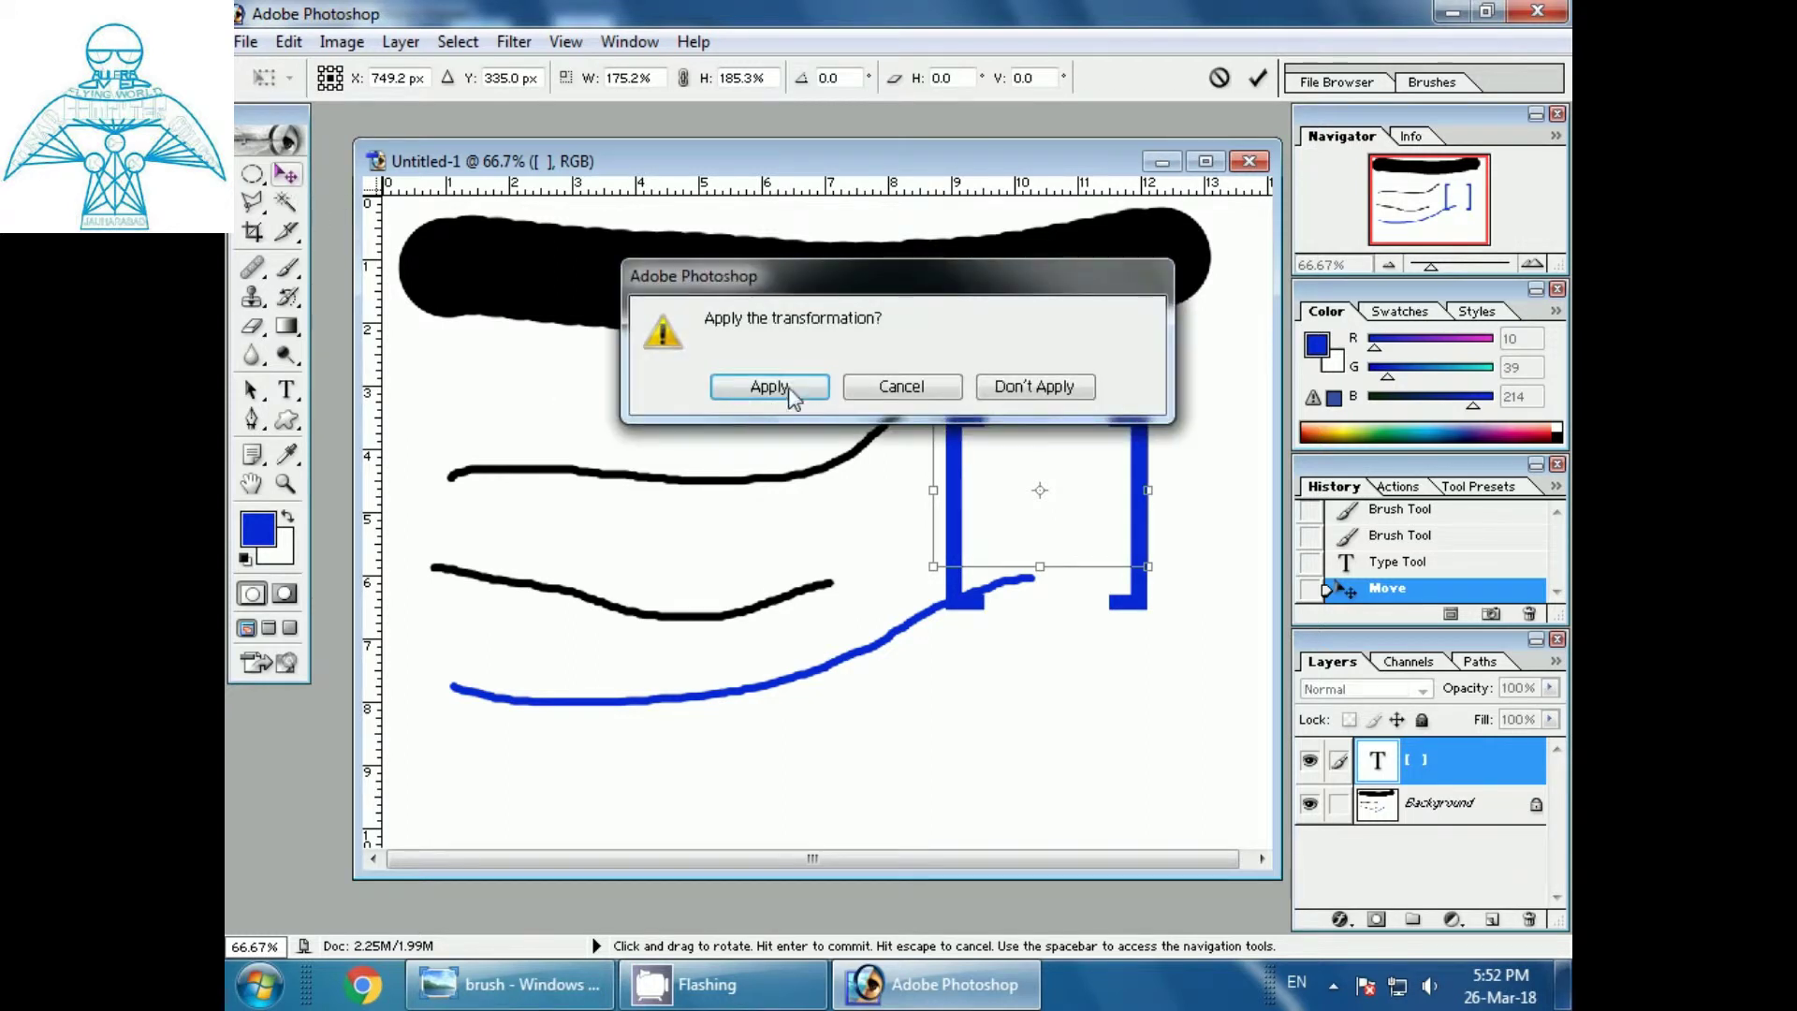
pyautogui.press('Return')
pyautogui.moveTo(953, 525); pyautogui.dragTo(1022, 487)
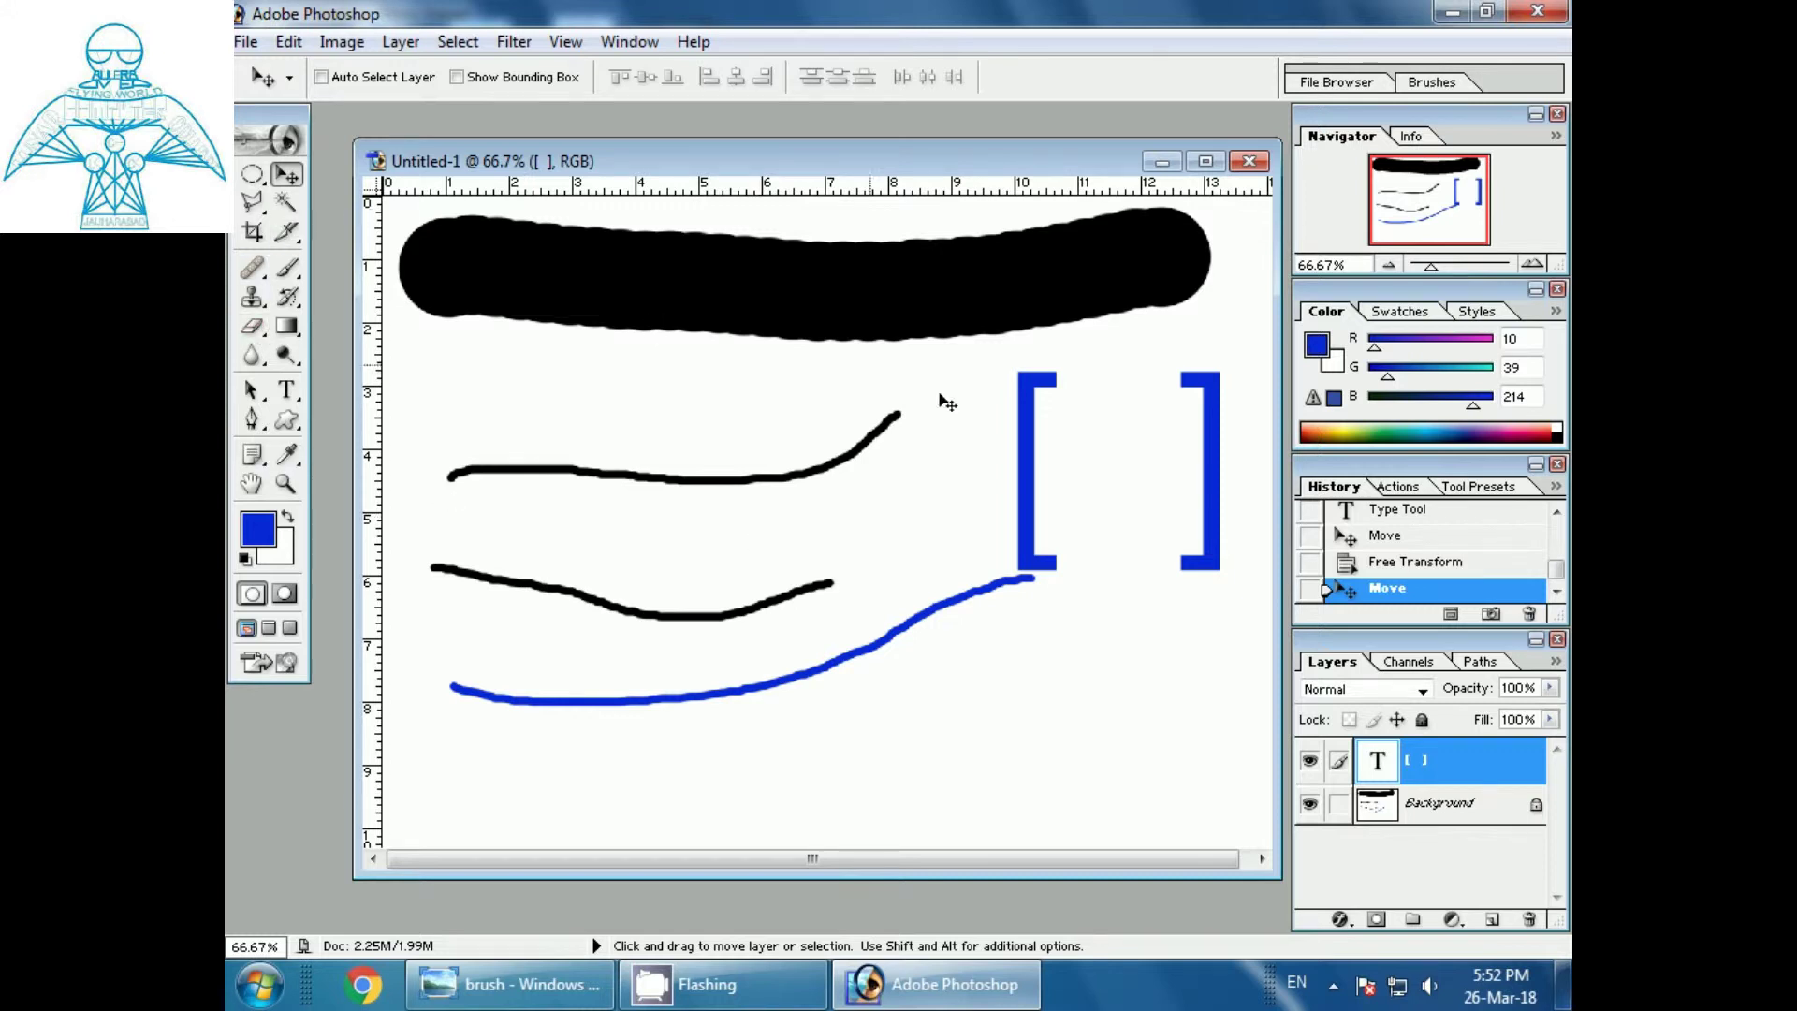
# Step: Paint a short blue stroke with the 9 px brush on the Background layer, just below the thick black band
pyautogui.click(287, 267)
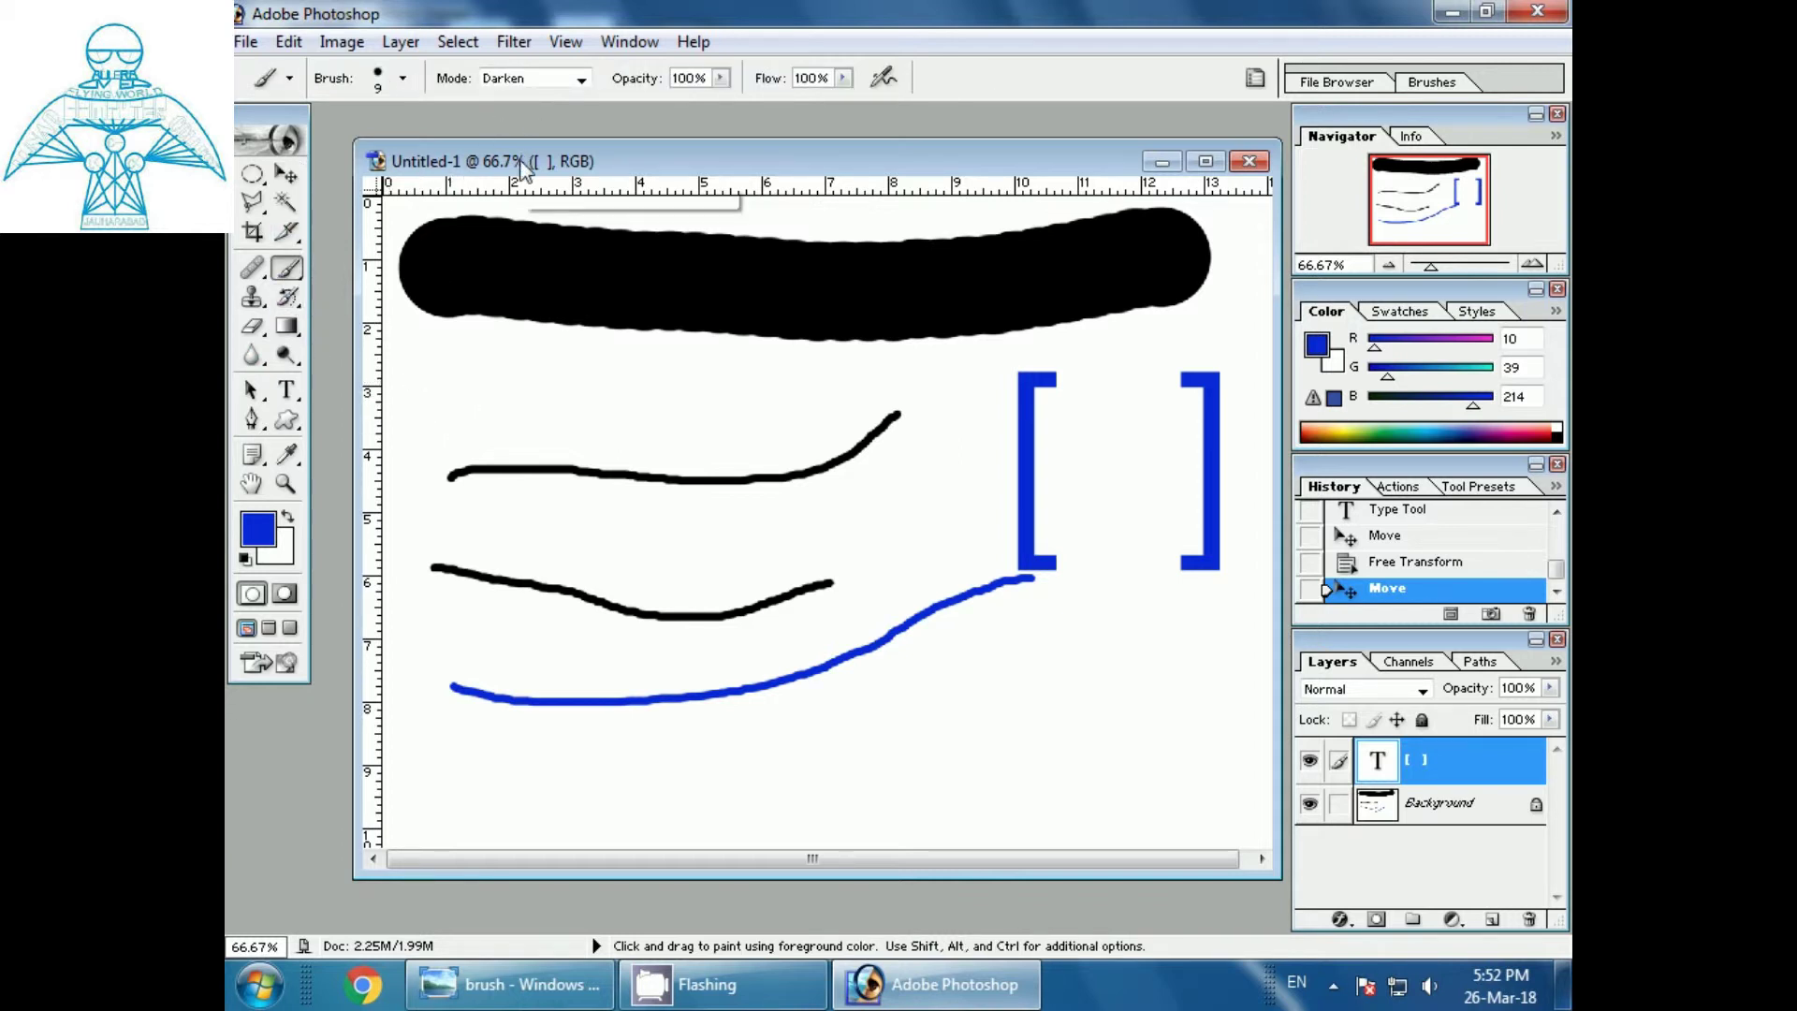
pyautogui.click(1429, 802)
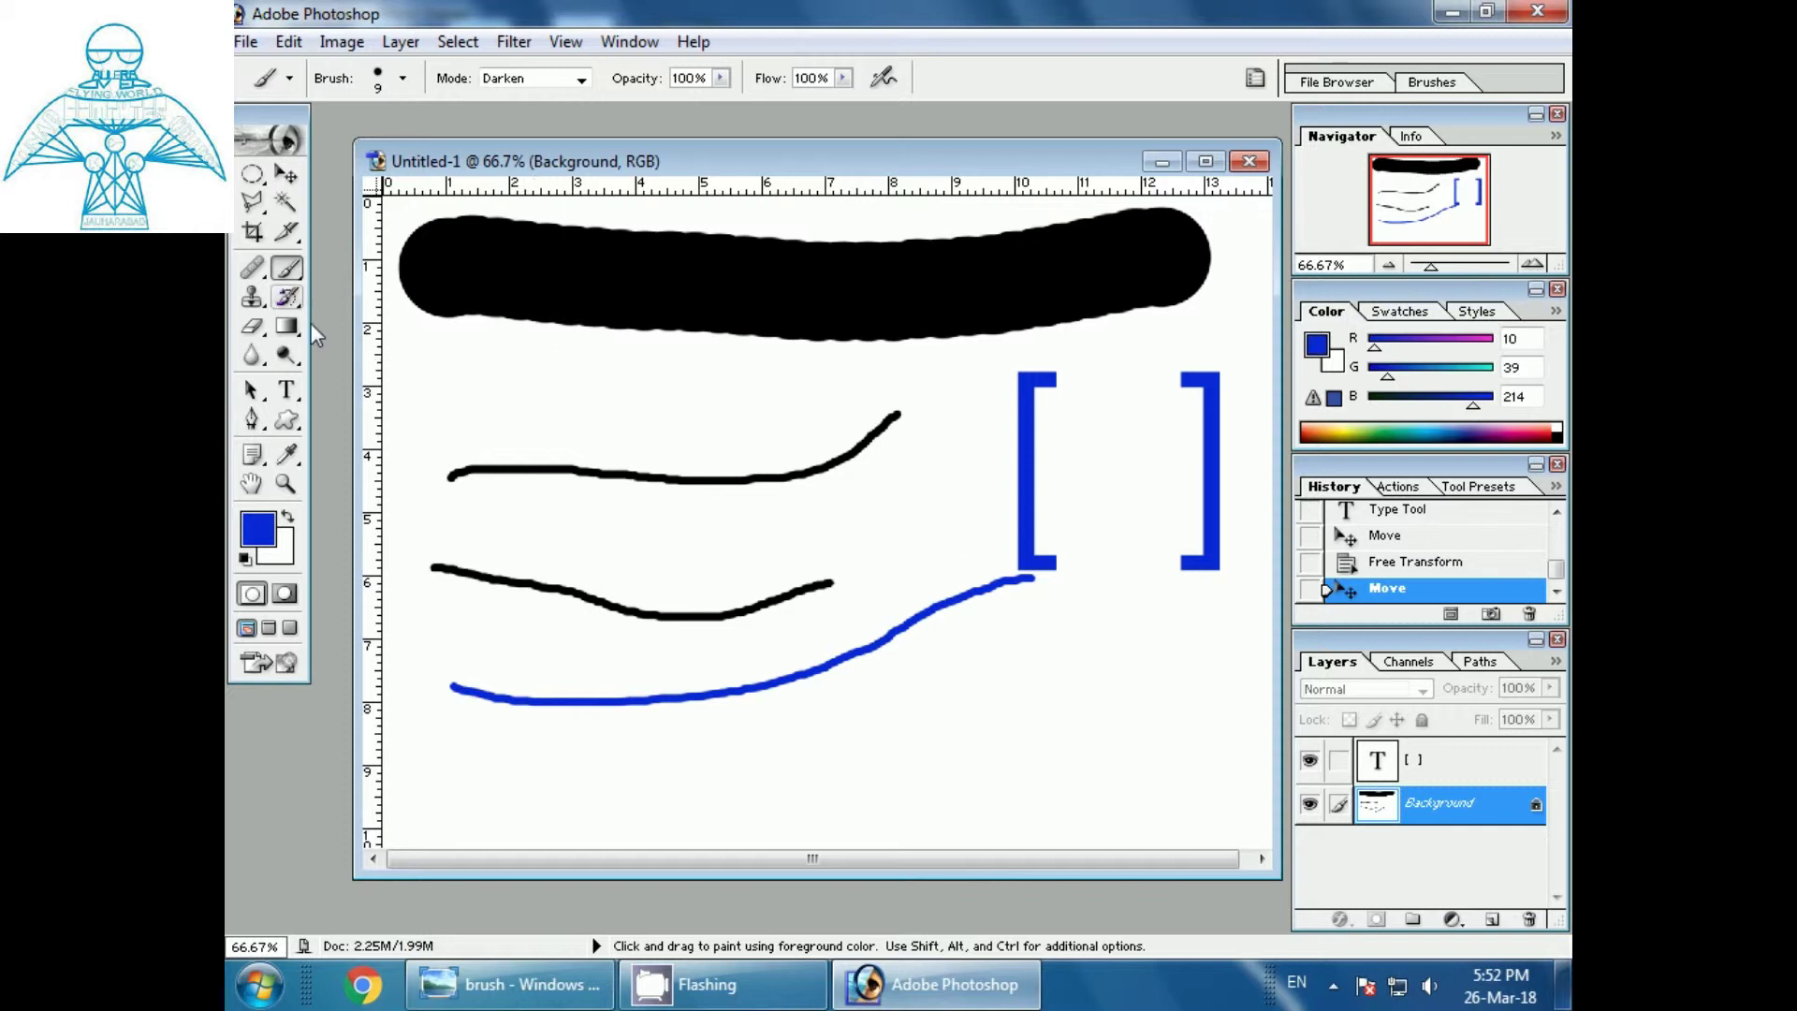
pyautogui.moveTo(423, 379); pyautogui.dragTo(602, 415)
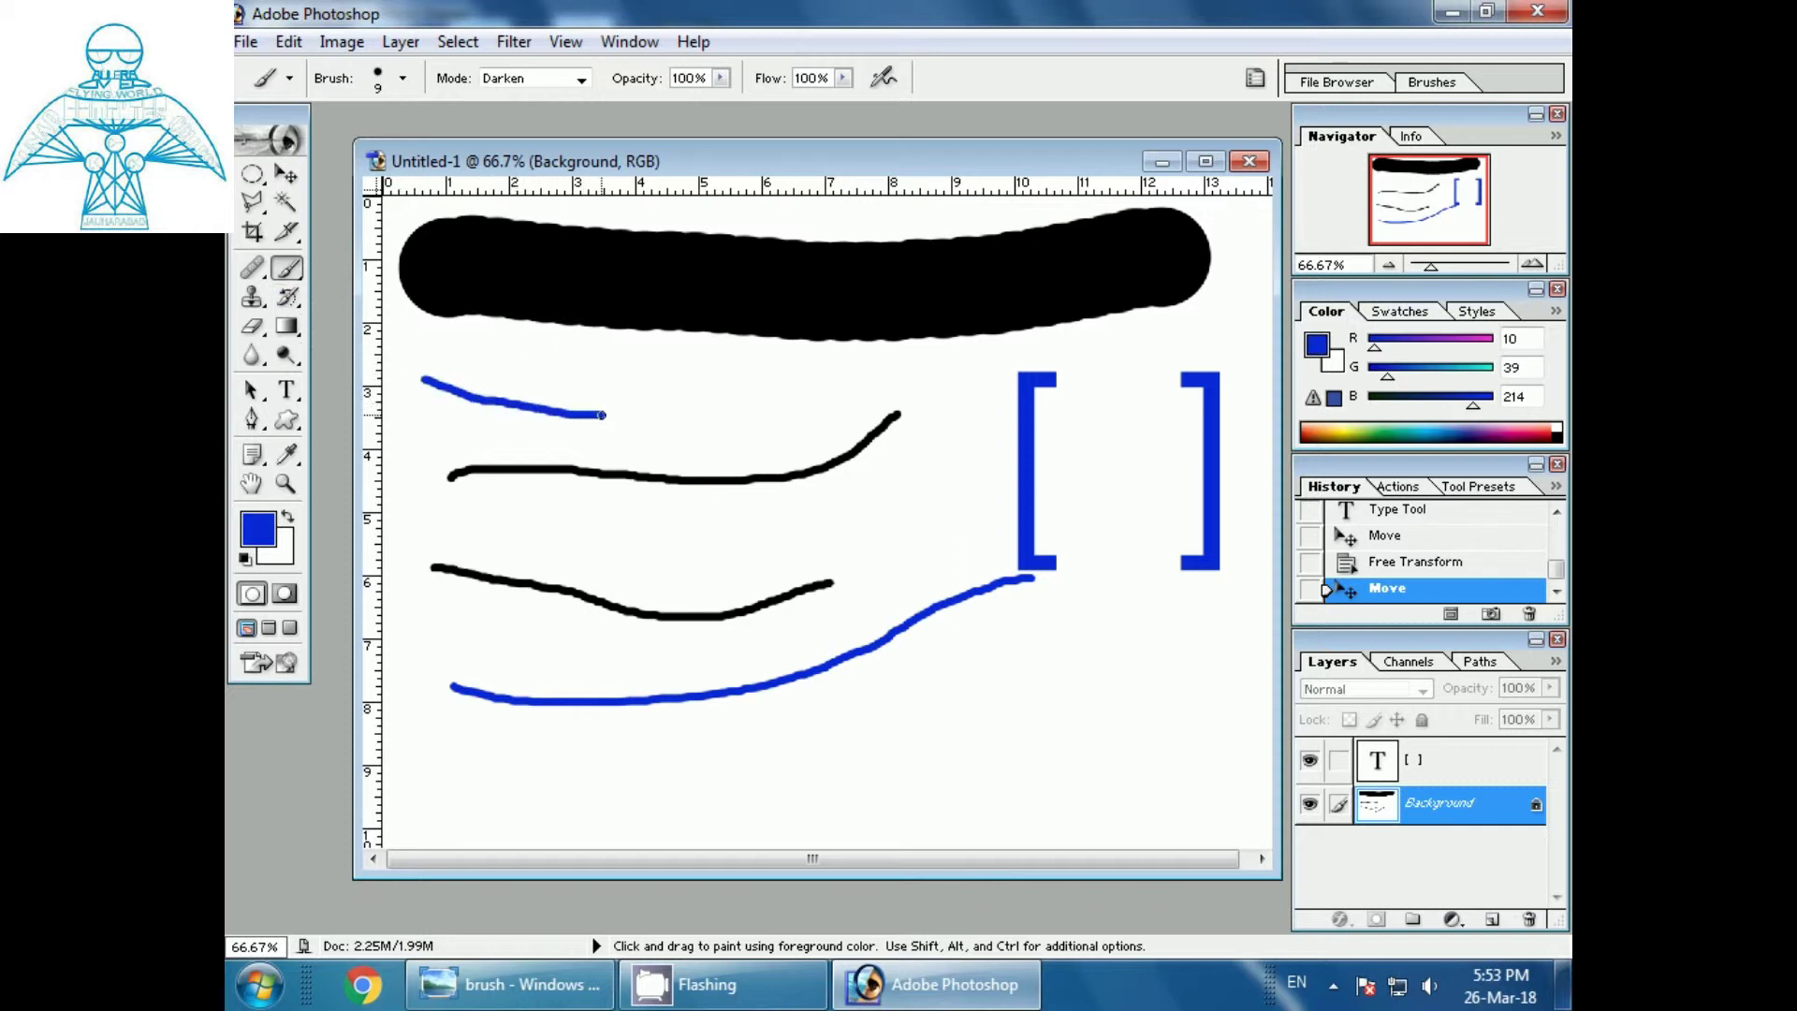
# Step: Enlarge the brush to 175 px and paint a thick blue stroke over the lower thin black line
pyautogui.press(']')
pyautogui.press(']')
pyautogui.press(']')
pyautogui.press(']')
pyautogui.press(']')
pyautogui.press(']')
pyautogui.press(']')
pyautogui.press(']')
pyautogui.press(']')
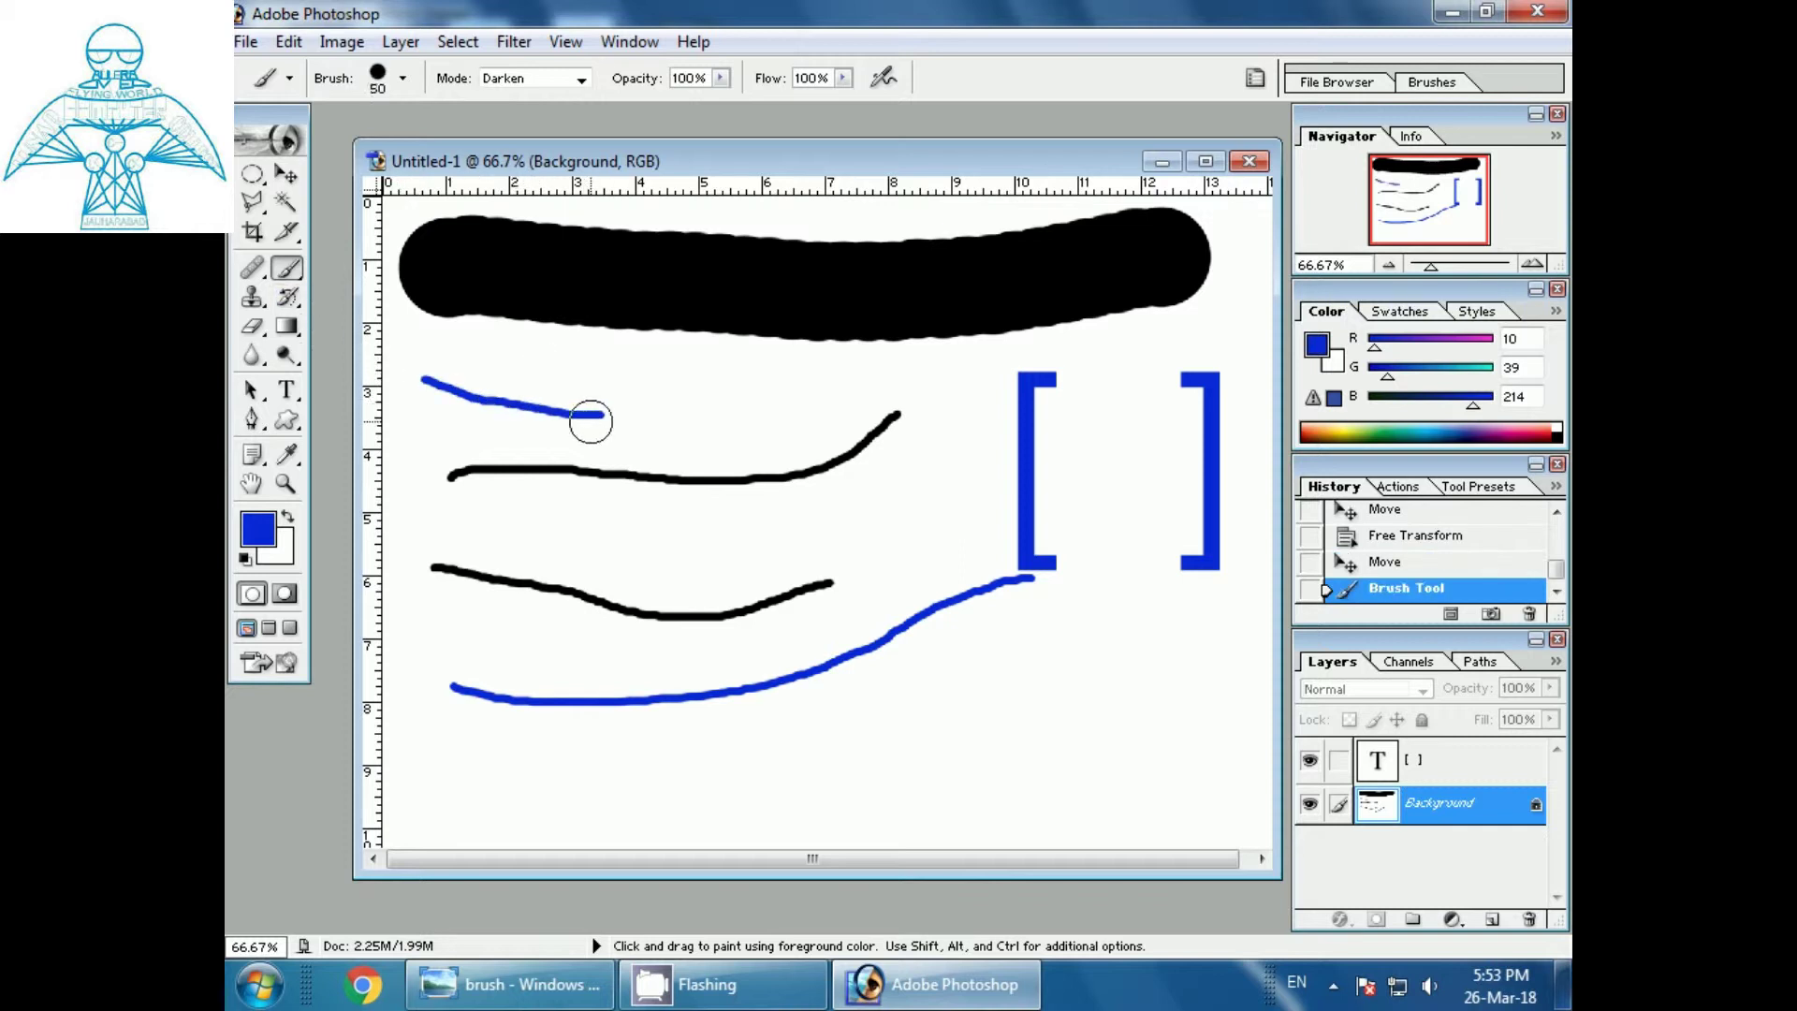
pyautogui.press(']')
pyautogui.press(']')
pyautogui.press(']')
pyautogui.press(']')
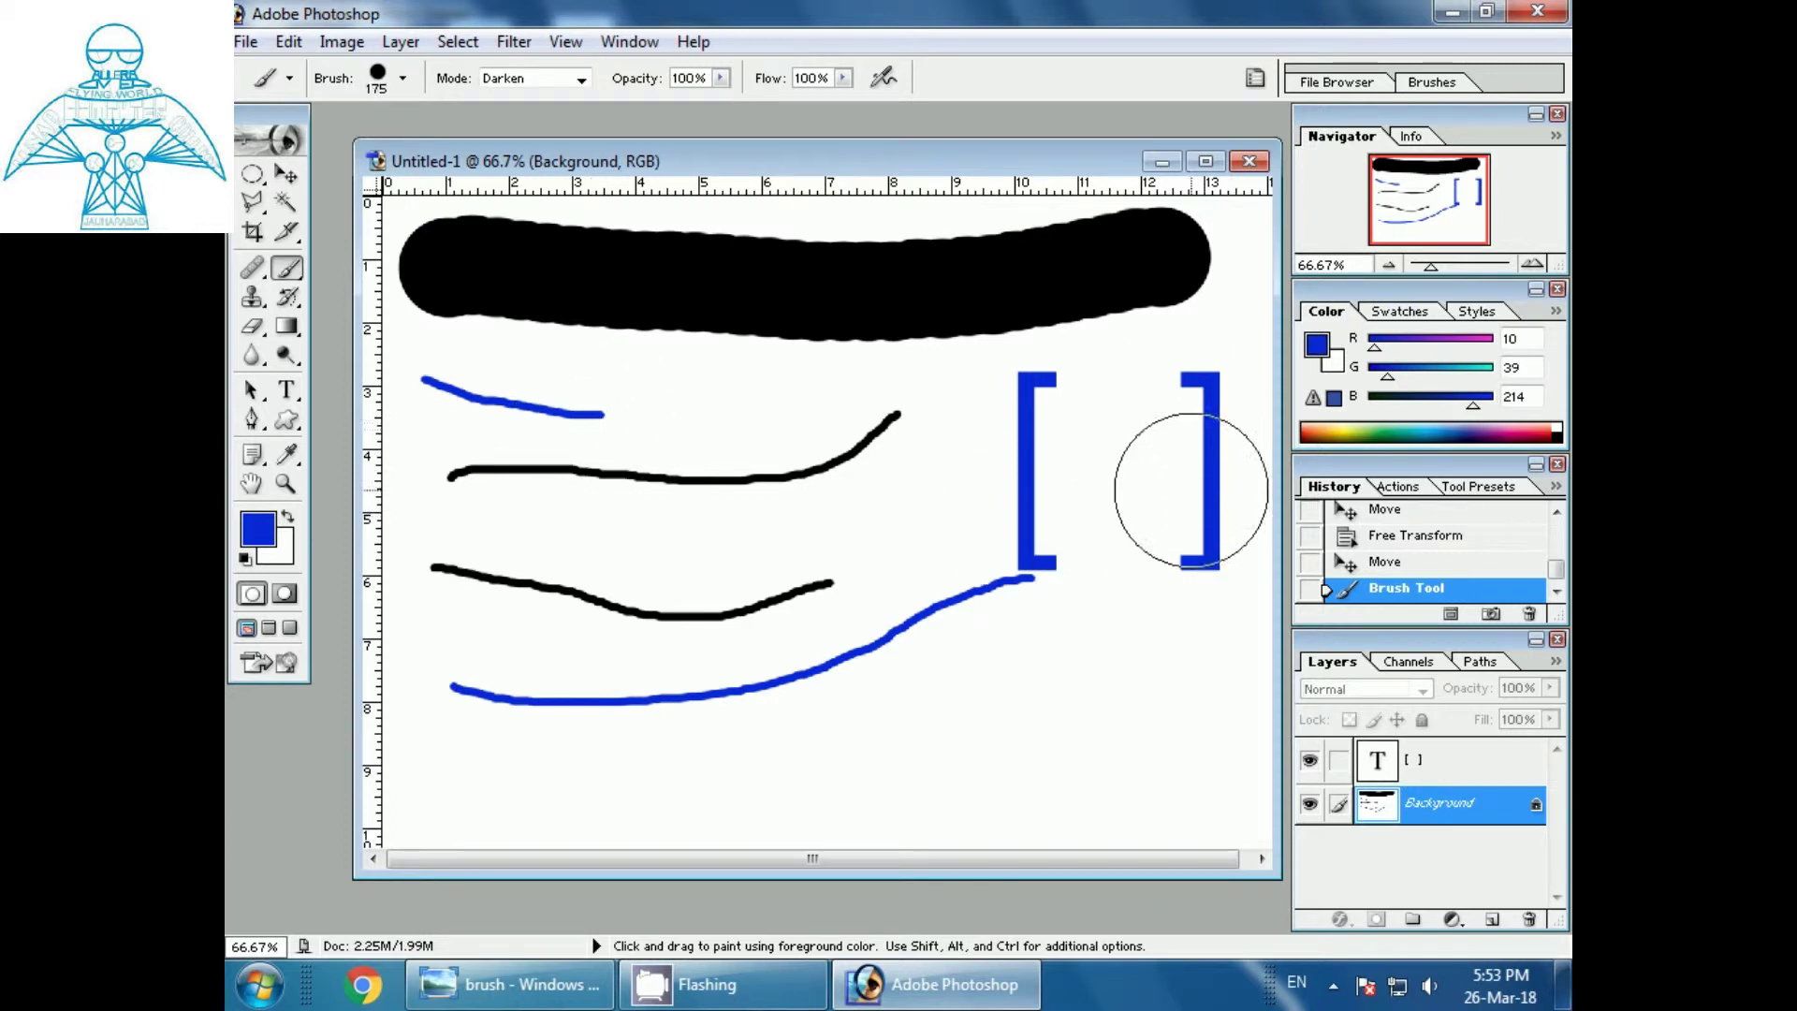
pyautogui.moveTo(497, 553)
pyautogui.mouseDown()
pyautogui.moveTo(692, 552)
pyautogui.moveTo(794, 509)
pyautogui.mouseUp()
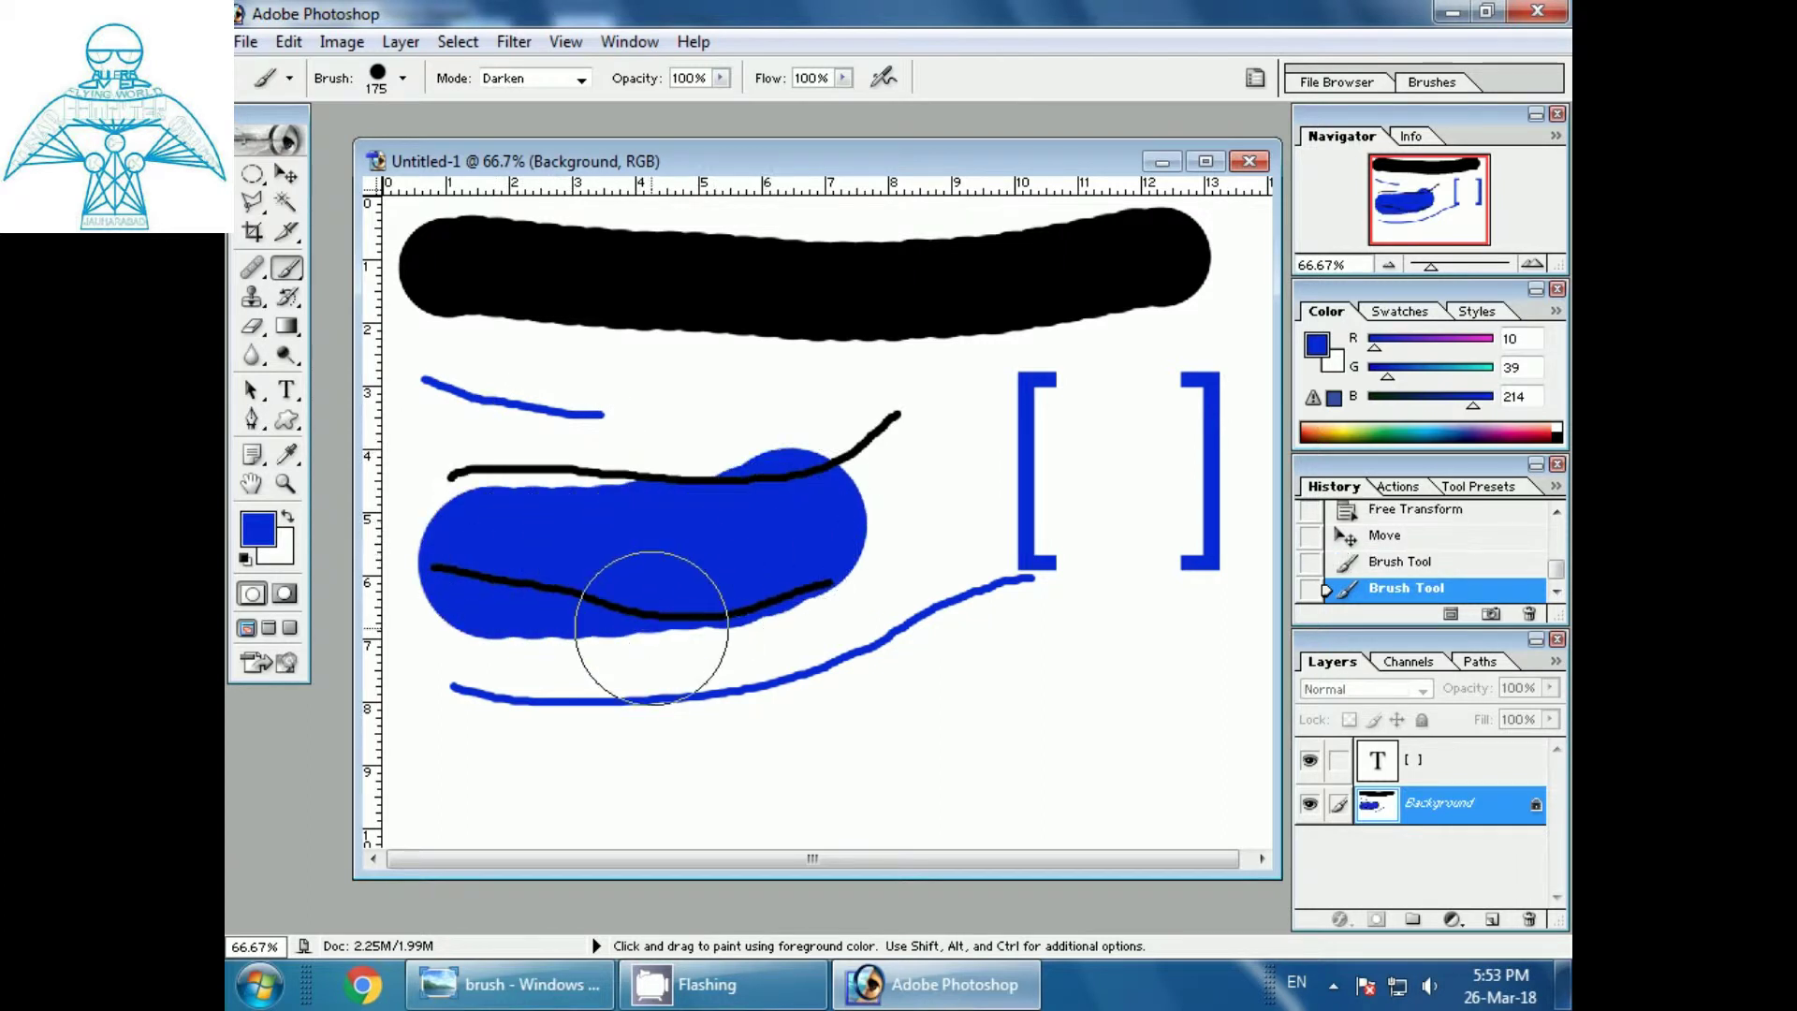
# Step: Paint a wide blue stroke along the canvas bottom, reduce the brush to 70 px, and extend the stroke to the right
pyautogui.moveTo(488, 778)
pyautogui.mouseDown()
pyautogui.moveTo(454, 774)
pyautogui.moveTo(842, 726)
pyautogui.moveTo(1038, 668)
pyautogui.mouseUp()
pyautogui.press('[')
pyautogui.press('[')
pyautogui.press('[')
pyautogui.press('[')
pyautogui.press('[')
pyautogui.press('[')
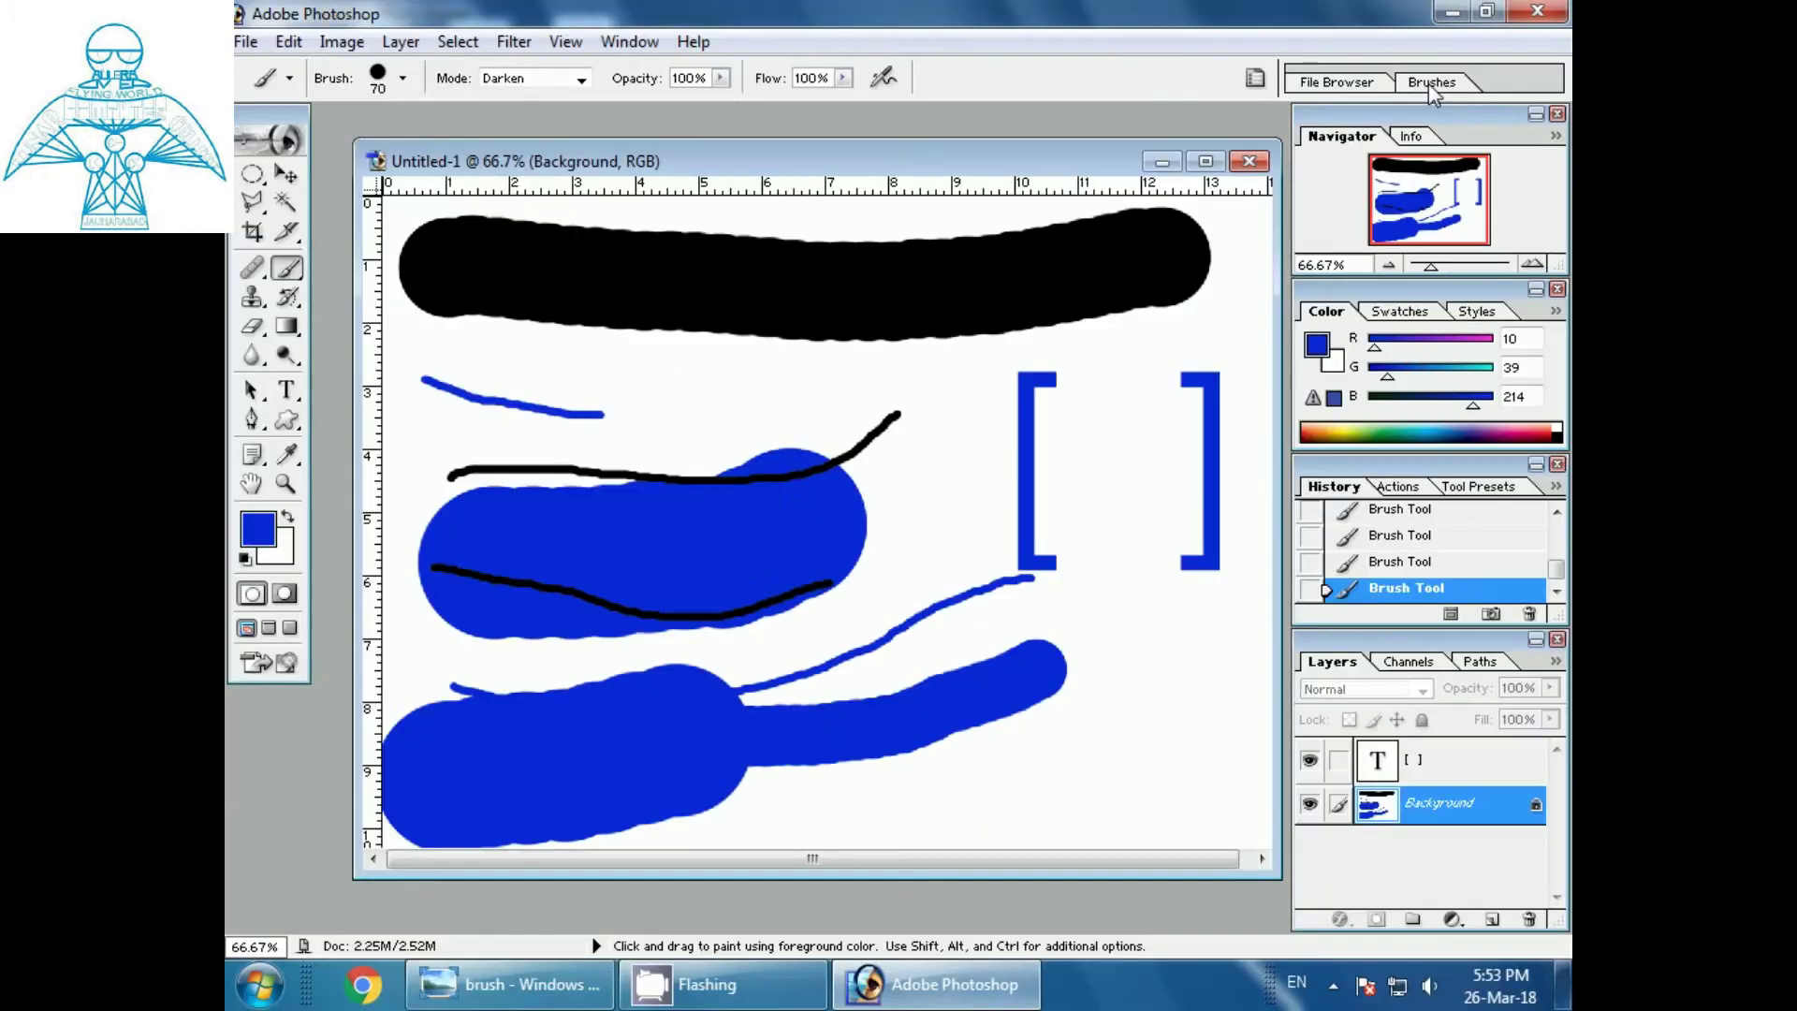
# Step: Choose the 112 px dune grass brush from the brush presets
pyautogui.click(1431, 85)
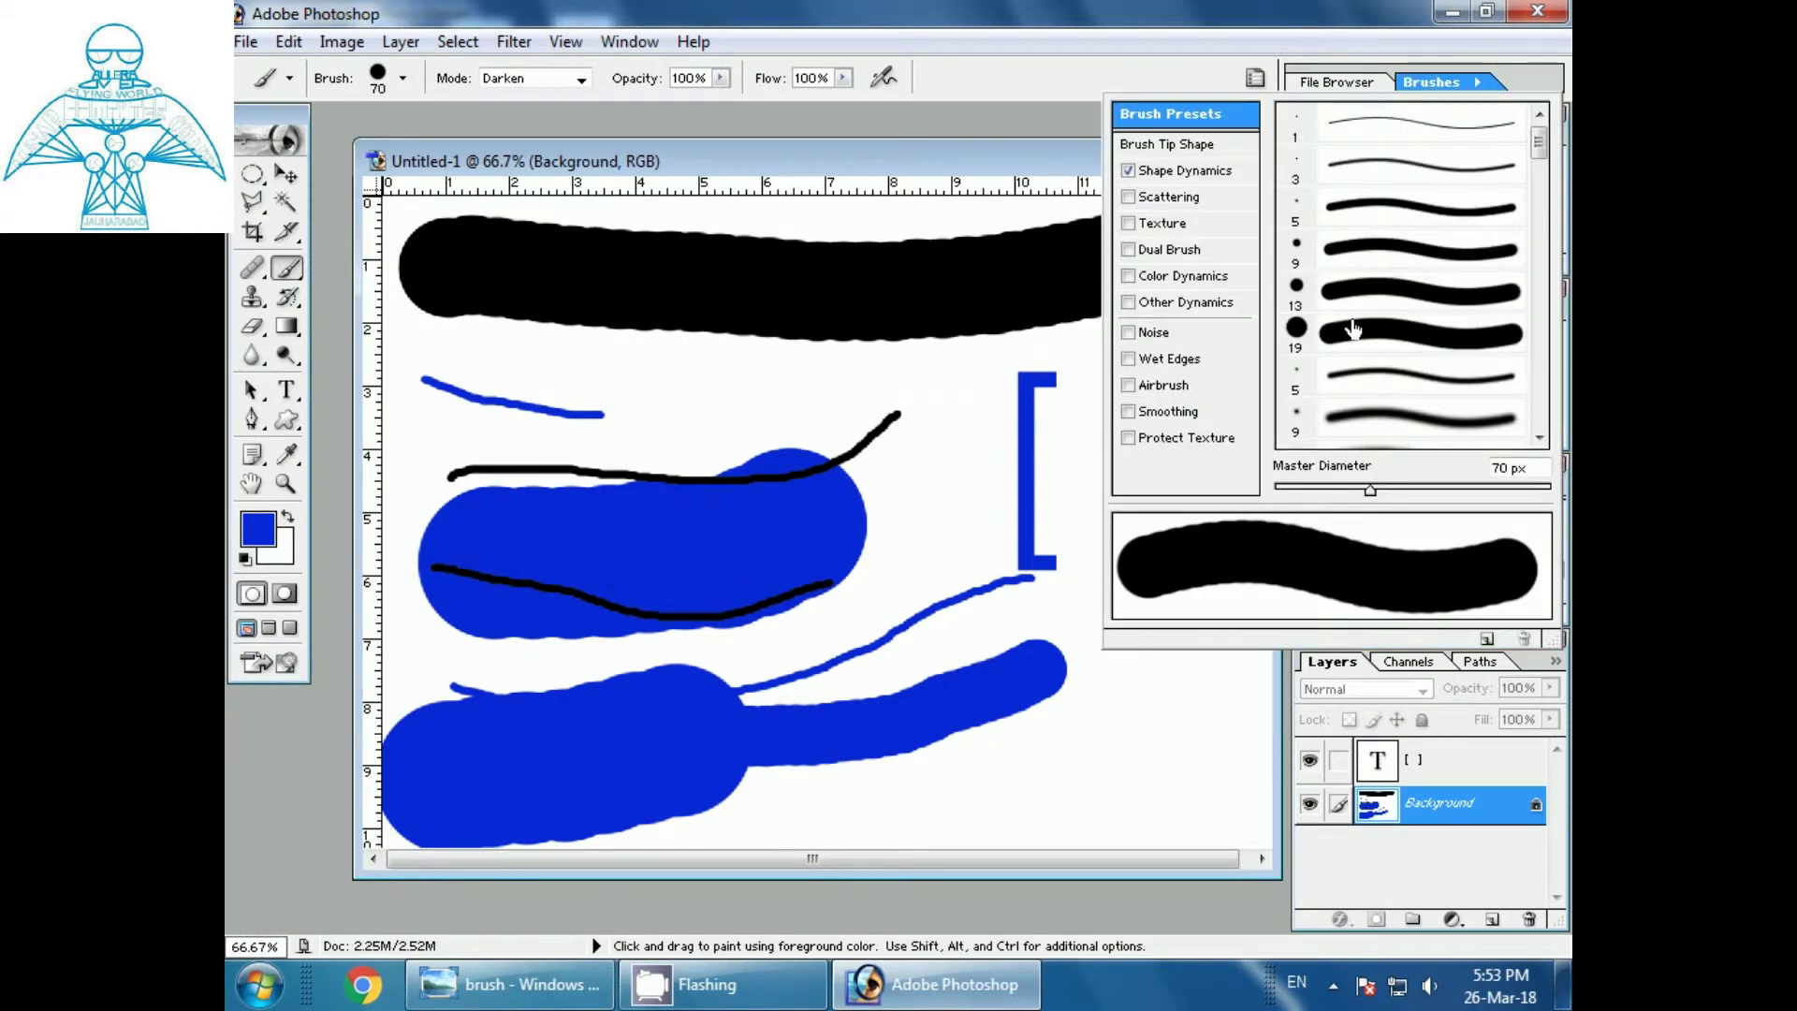
pyautogui.click(1353, 329)
pyautogui.moveTo(1542, 149); pyautogui.dragTo(1559, 348)
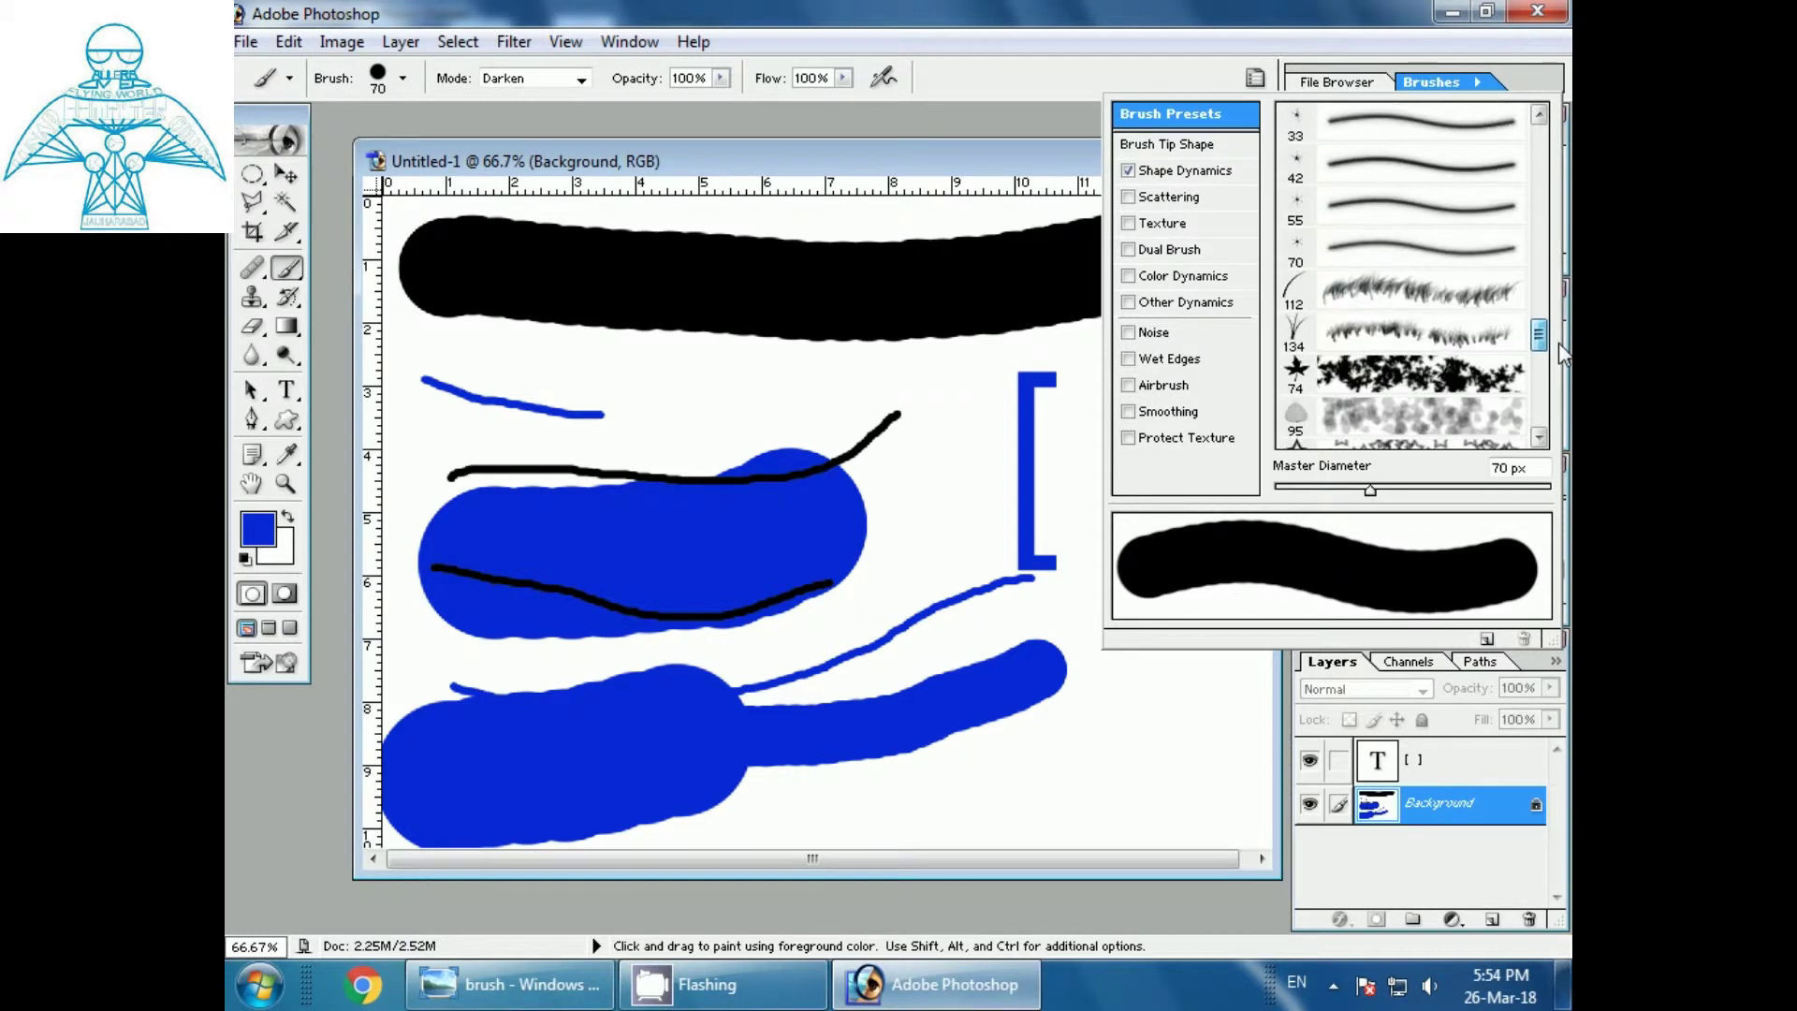
pyautogui.click(1424, 294)
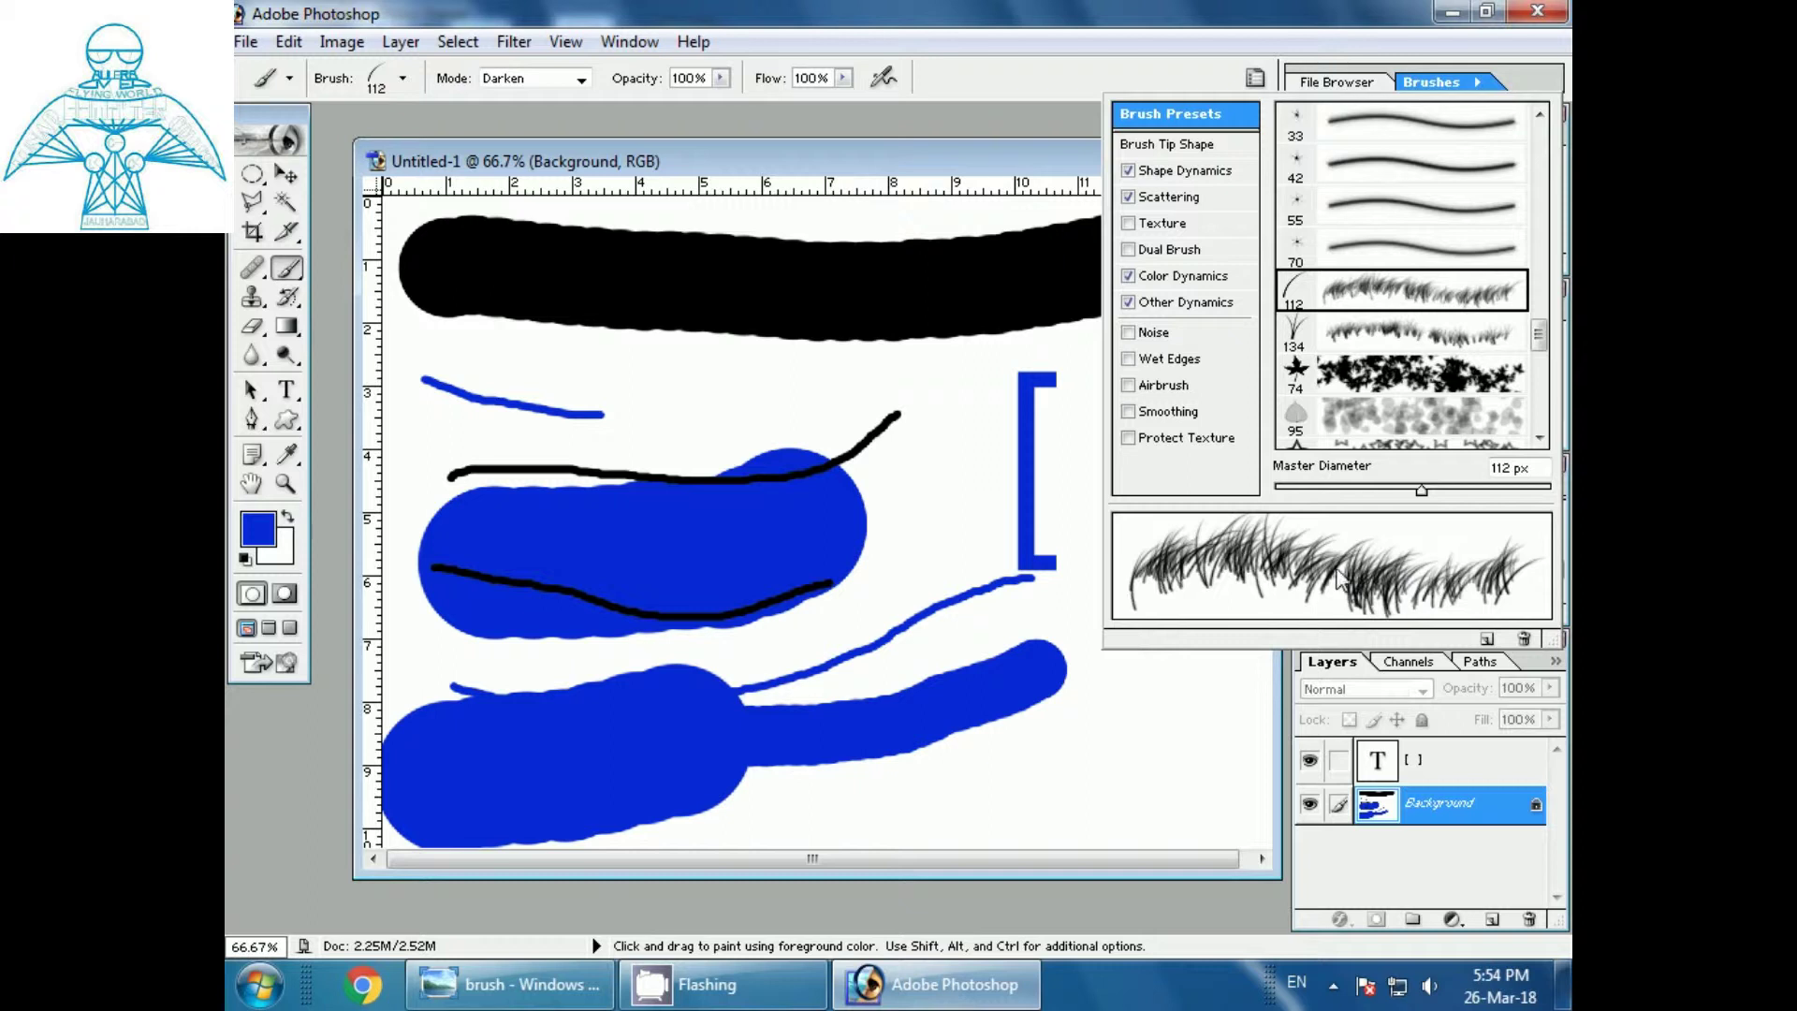
# Step: Set the foreground color to dark green (31720E) and paint rows of dune grass just below the thick black band
pyautogui.click(257, 529)
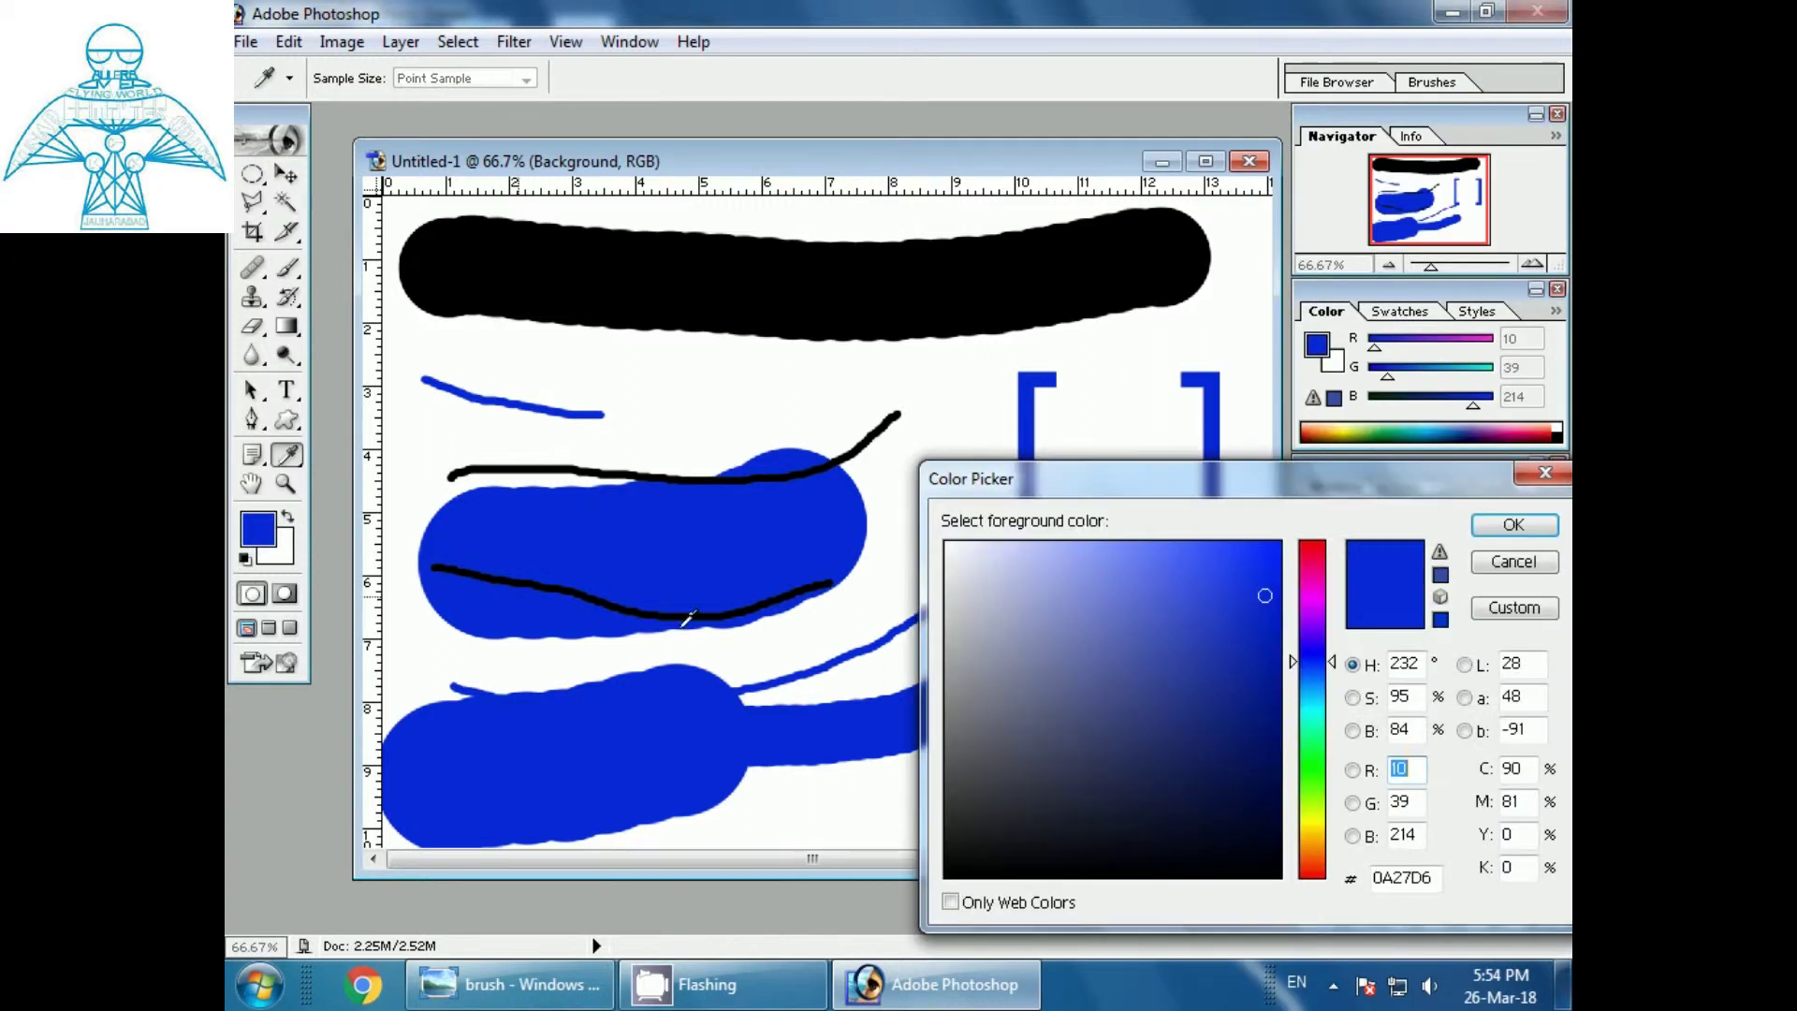
pyautogui.click(1312, 784)
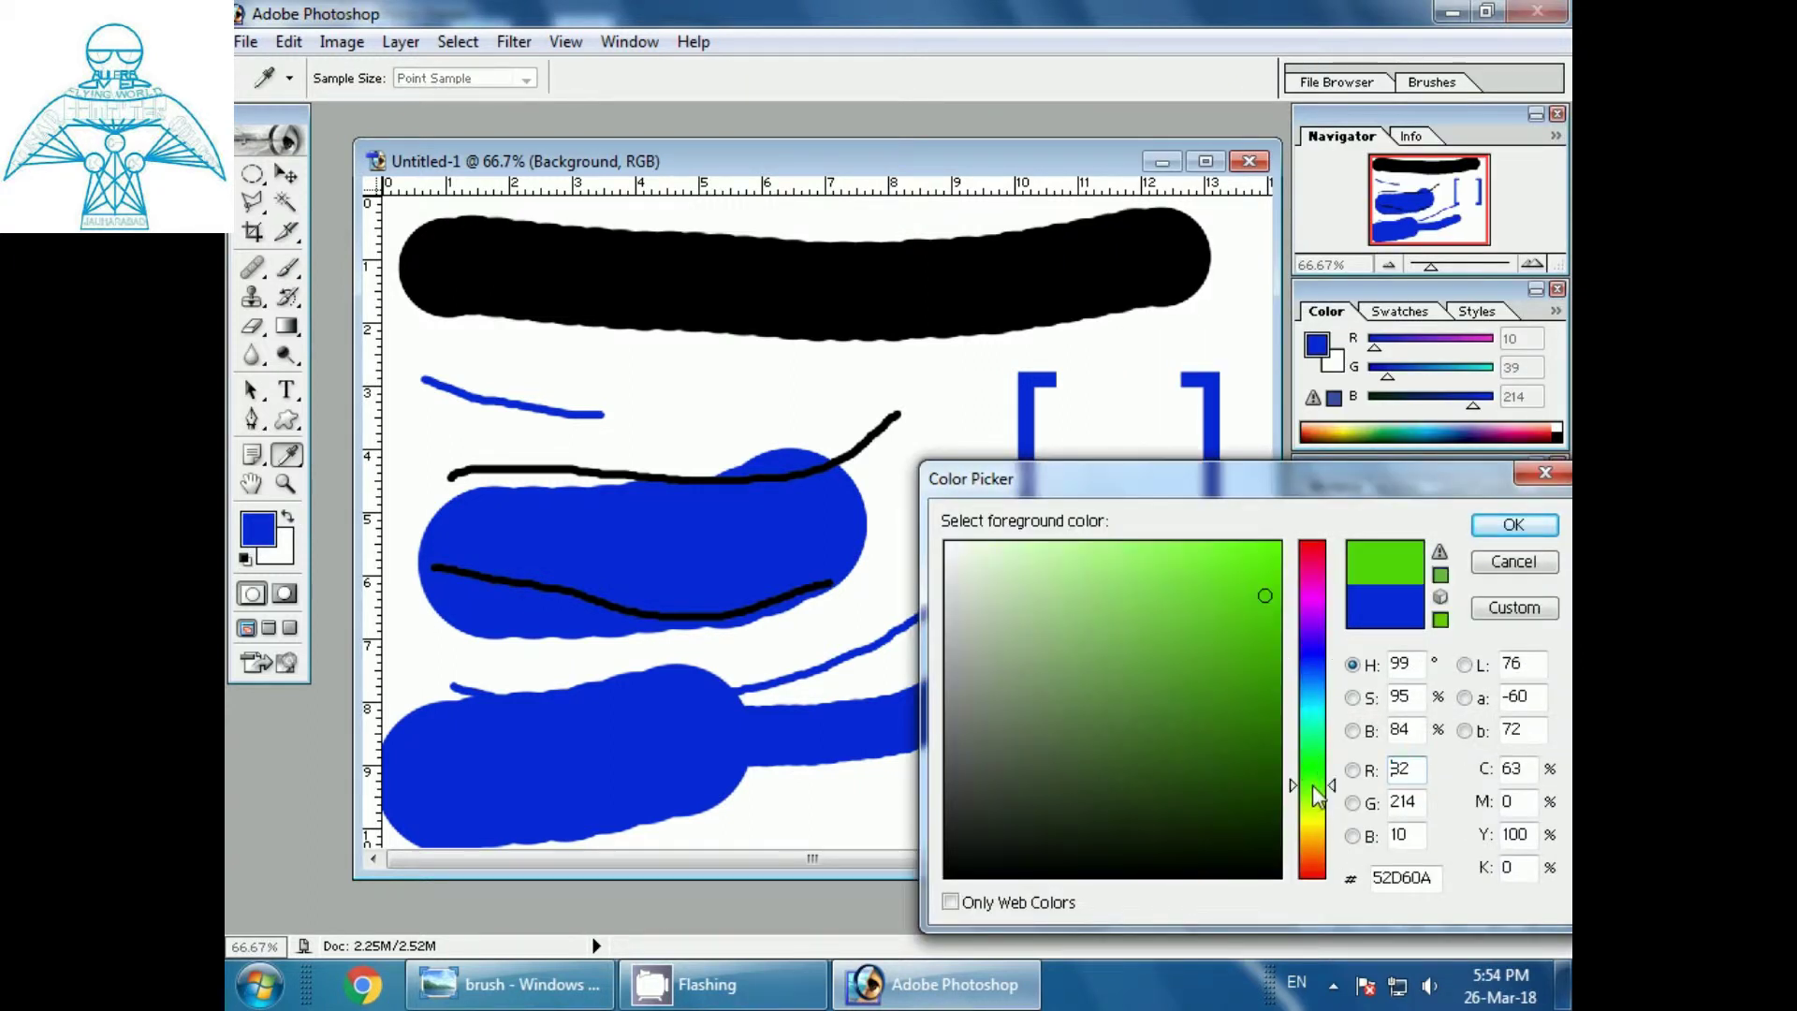
pyautogui.click(1239, 727)
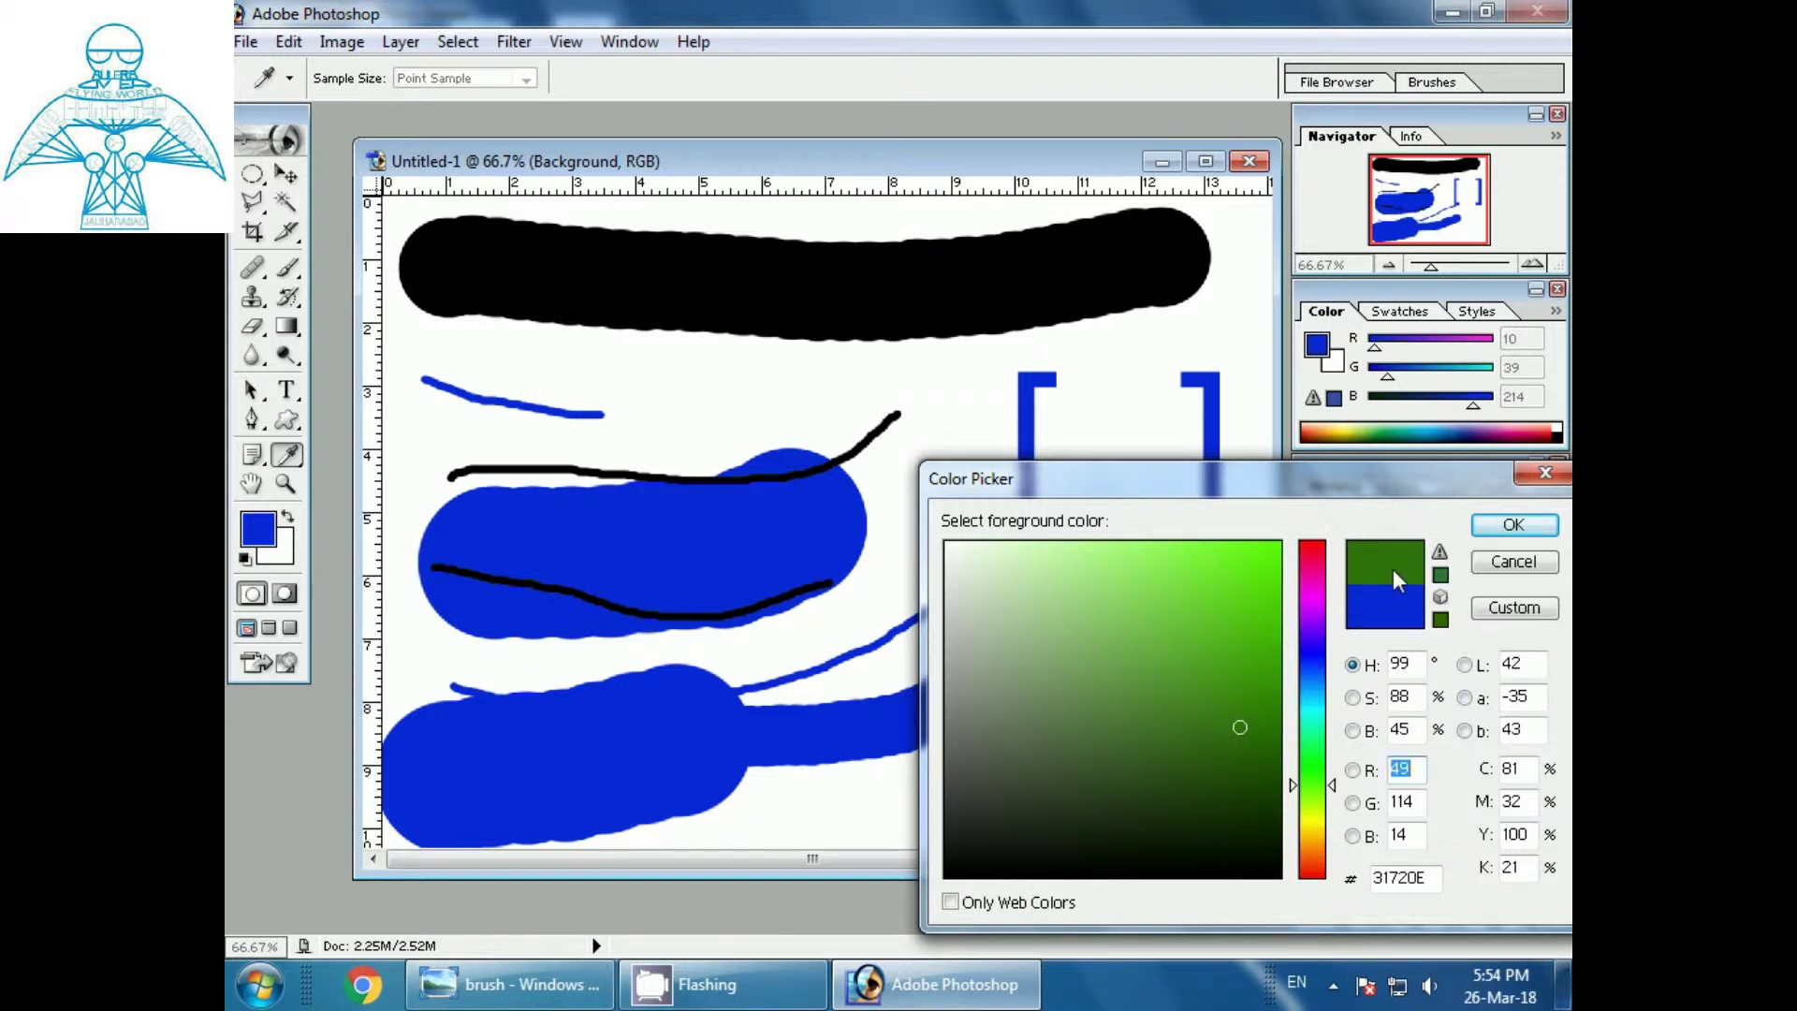
pyautogui.click(1494, 528)
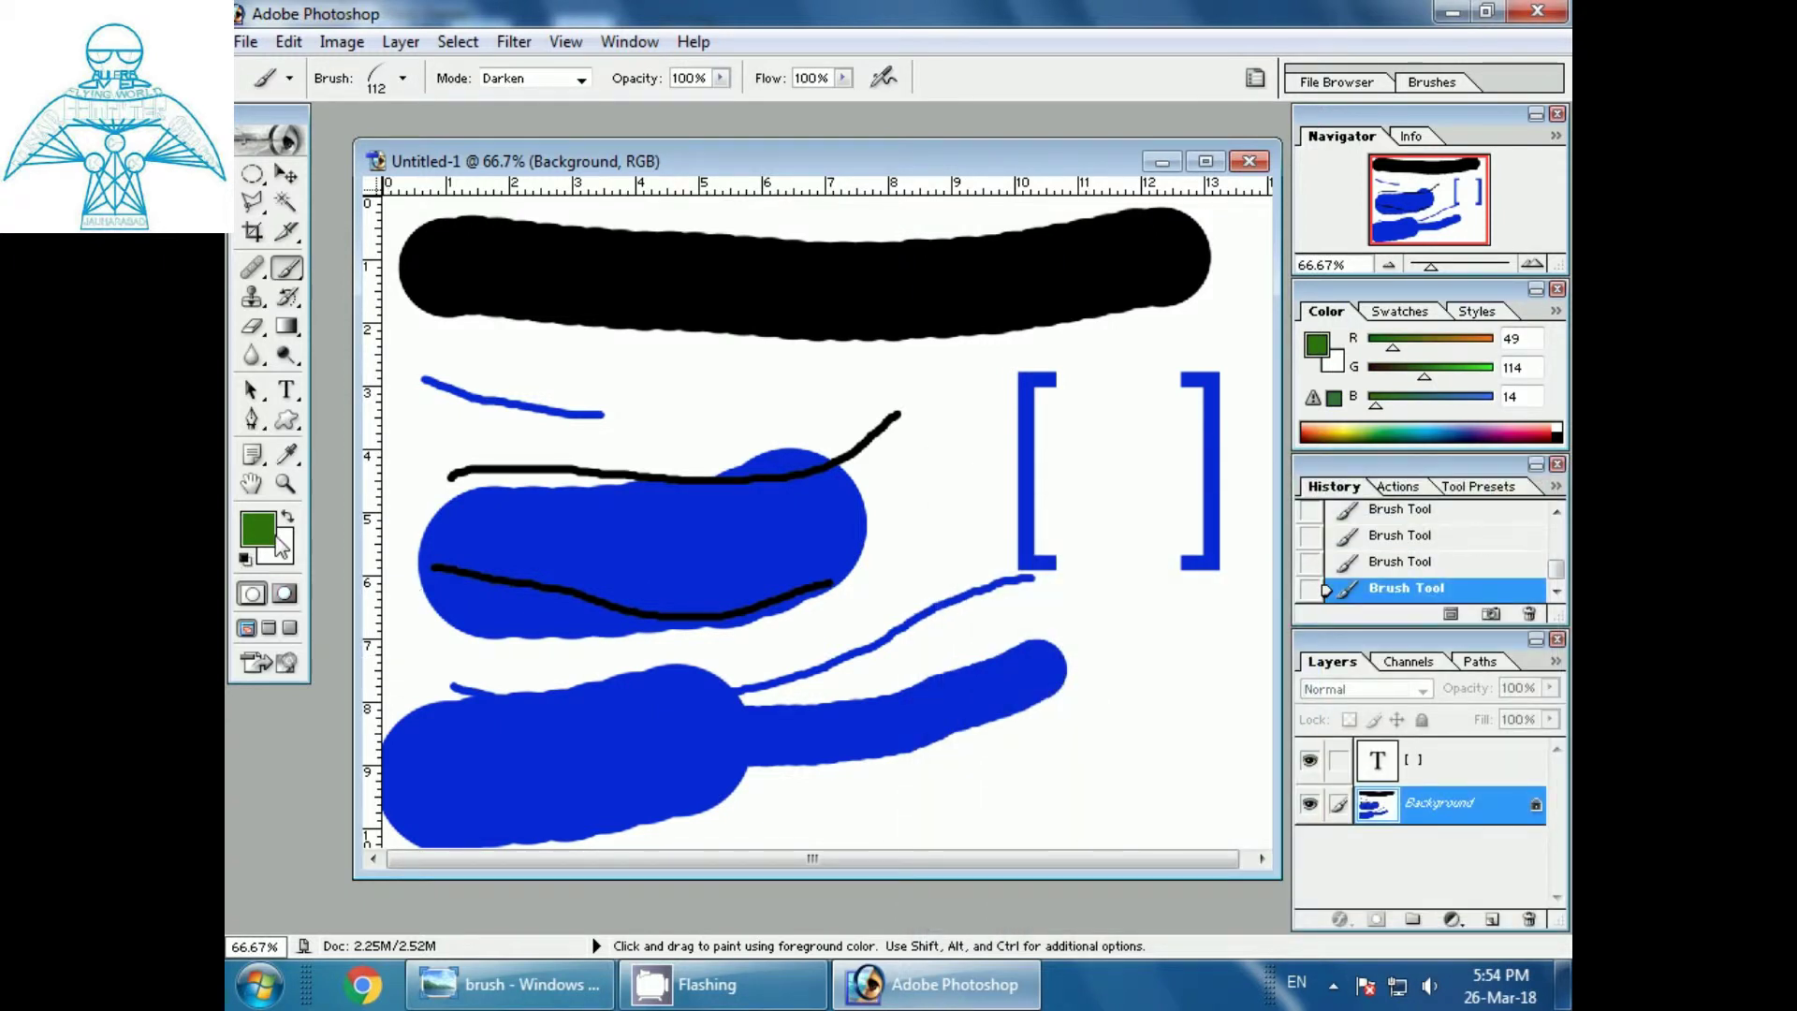
pyautogui.moveTo(412, 393)
pyautogui.mouseDown()
pyautogui.moveTo(736, 422)
pyautogui.moveTo(1149, 387)
pyautogui.moveTo(1031, 429)
pyautogui.moveTo(710, 480)
pyautogui.moveTo(392, 463)
pyautogui.moveTo(674, 494)
pyautogui.moveTo(853, 493)
pyautogui.moveTo(1003, 458)
pyautogui.moveTo(918, 403)
pyautogui.moveTo(419, 347)
pyautogui.moveTo(864, 395)
pyautogui.moveTo(651, 394)
pyautogui.moveTo(1097, 385)
pyautogui.moveTo(602, 375)
pyautogui.moveTo(989, 388)
pyautogui.moveTo(831, 393)
pyautogui.mouseUp()
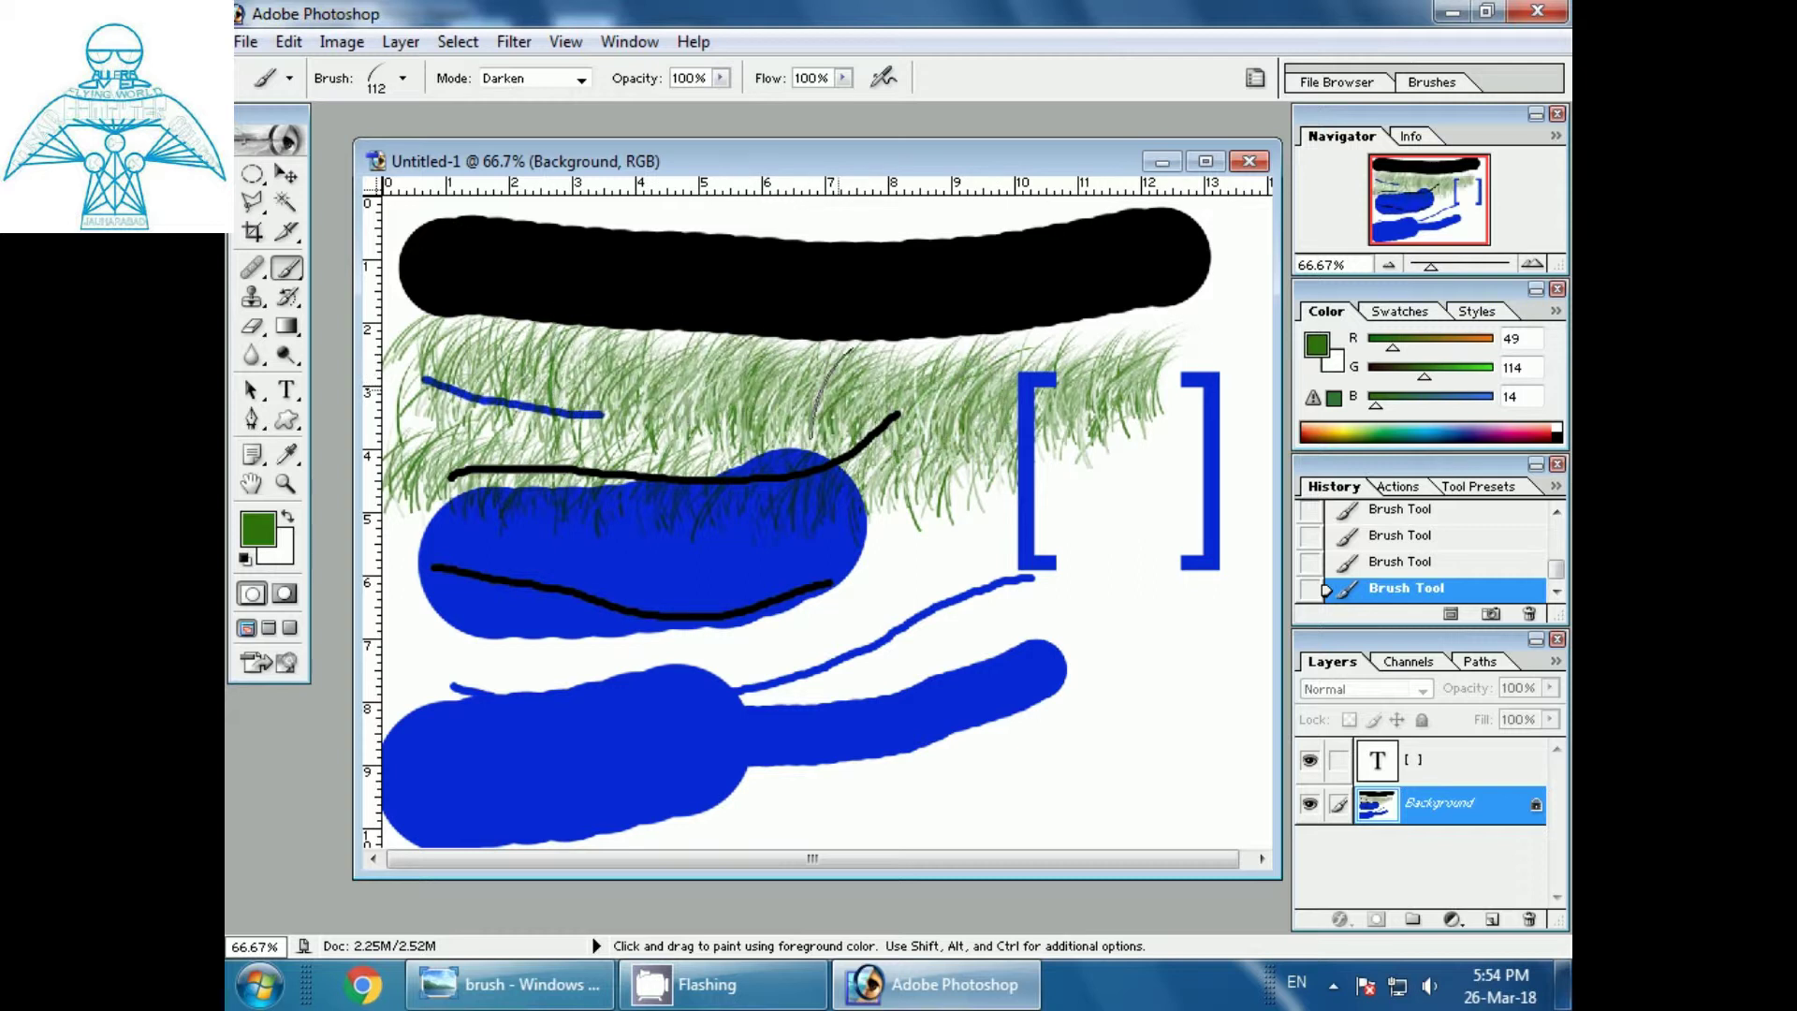
pyautogui.moveTo(980, 374)
pyautogui.mouseDown()
pyautogui.moveTo(1188, 377)
pyautogui.moveTo(972, 404)
pyautogui.mouseUp()
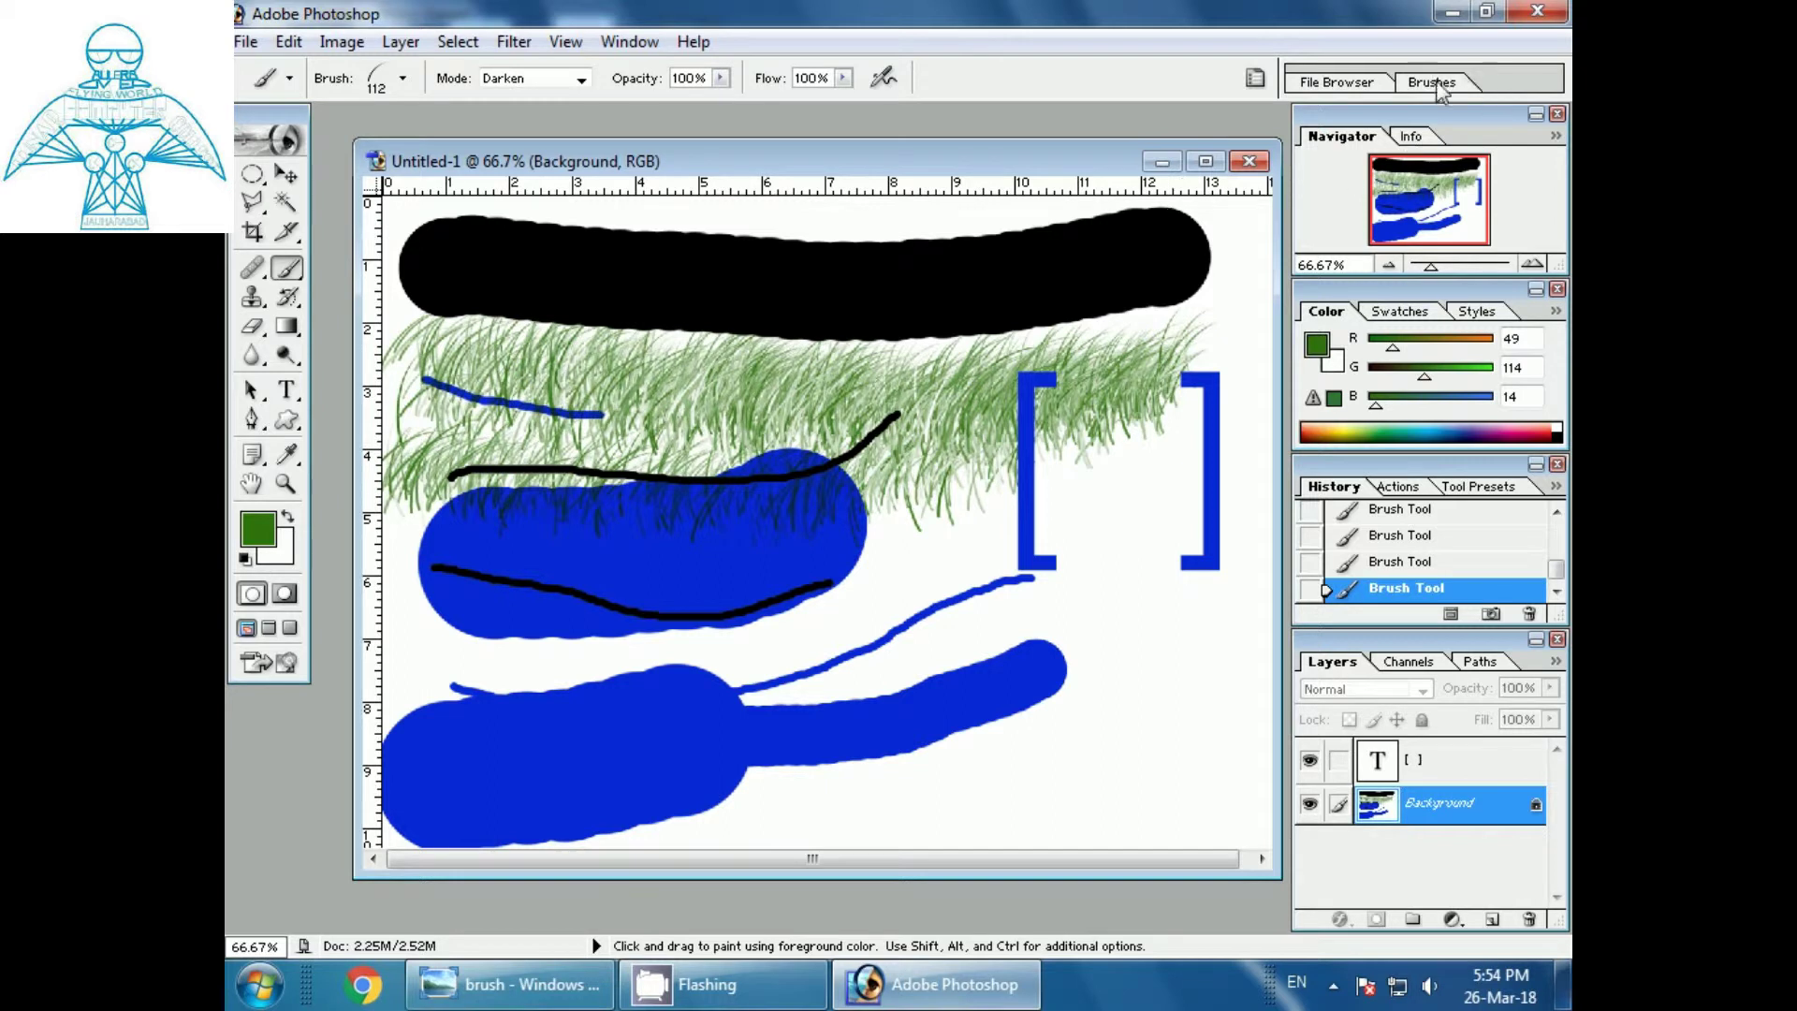
# Step: Turn off Shape Dynamics, Scattering, Color Dynamics and Other Dynamics, and paint a grass stroke from the upper blue shape across the brackets' lower ends
pyautogui.click(1436, 86)
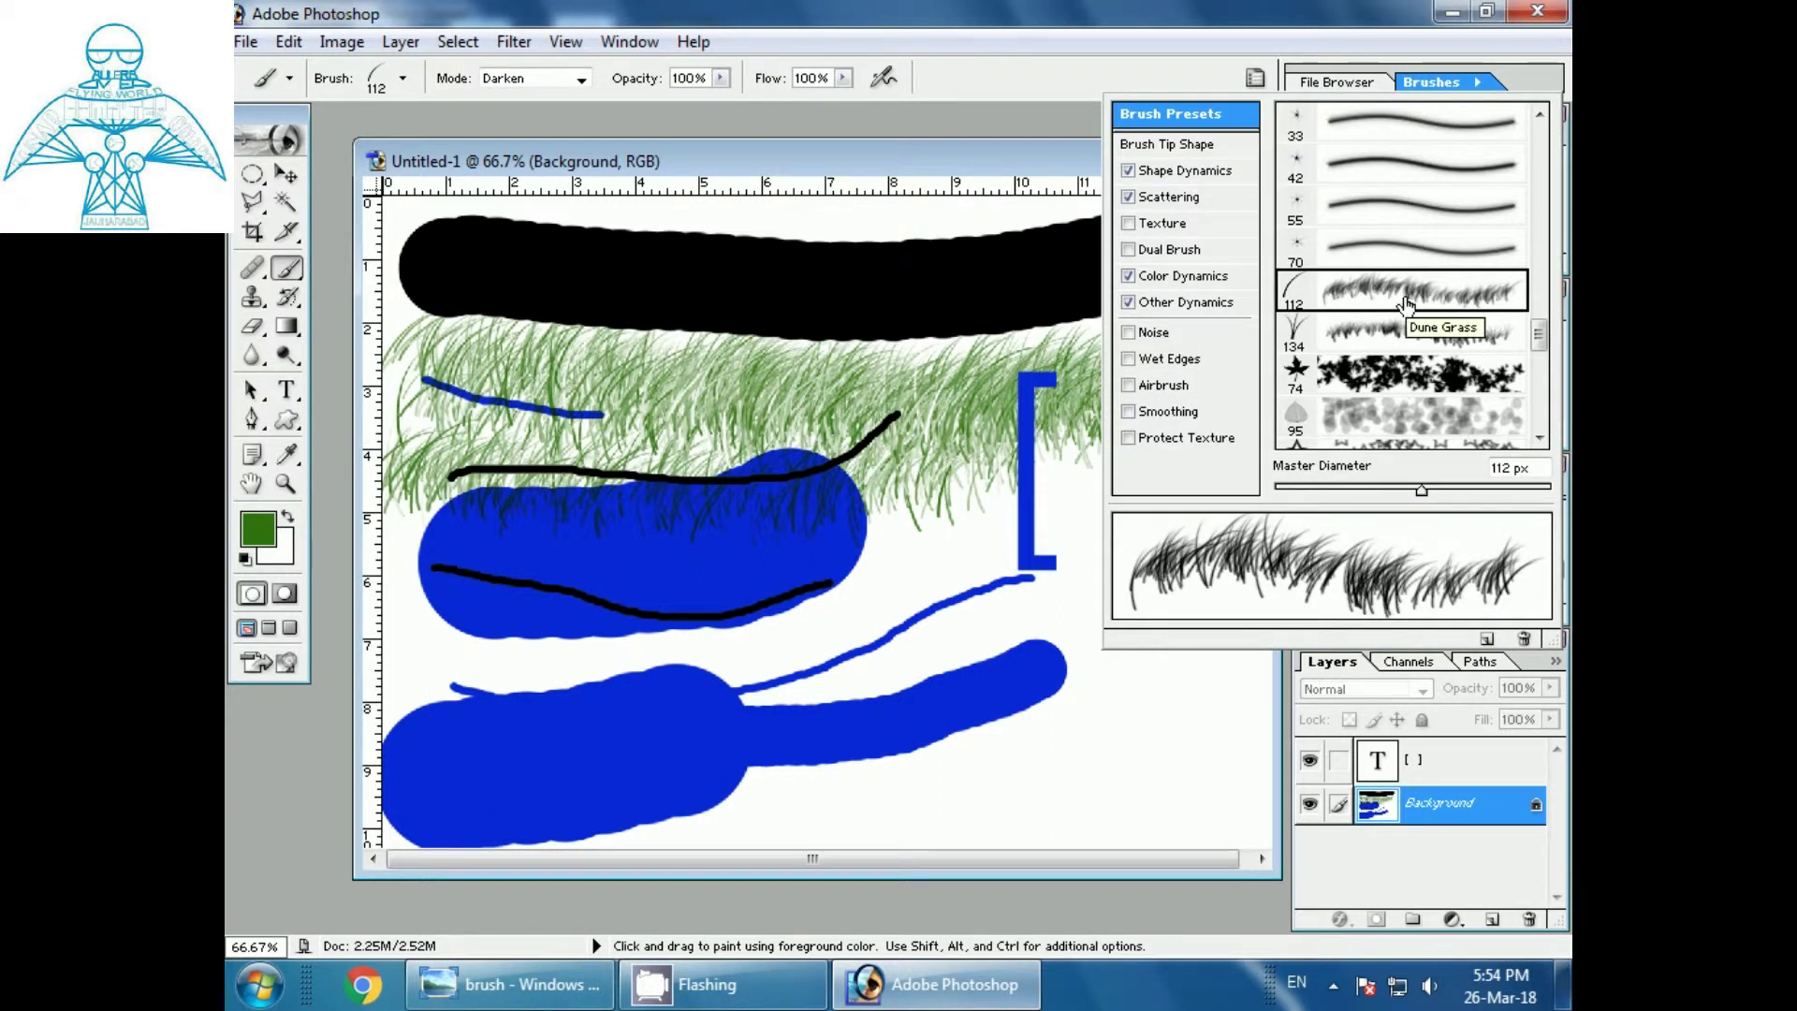
pyautogui.click(1129, 276)
pyautogui.click(1128, 196)
pyautogui.click(1128, 170)
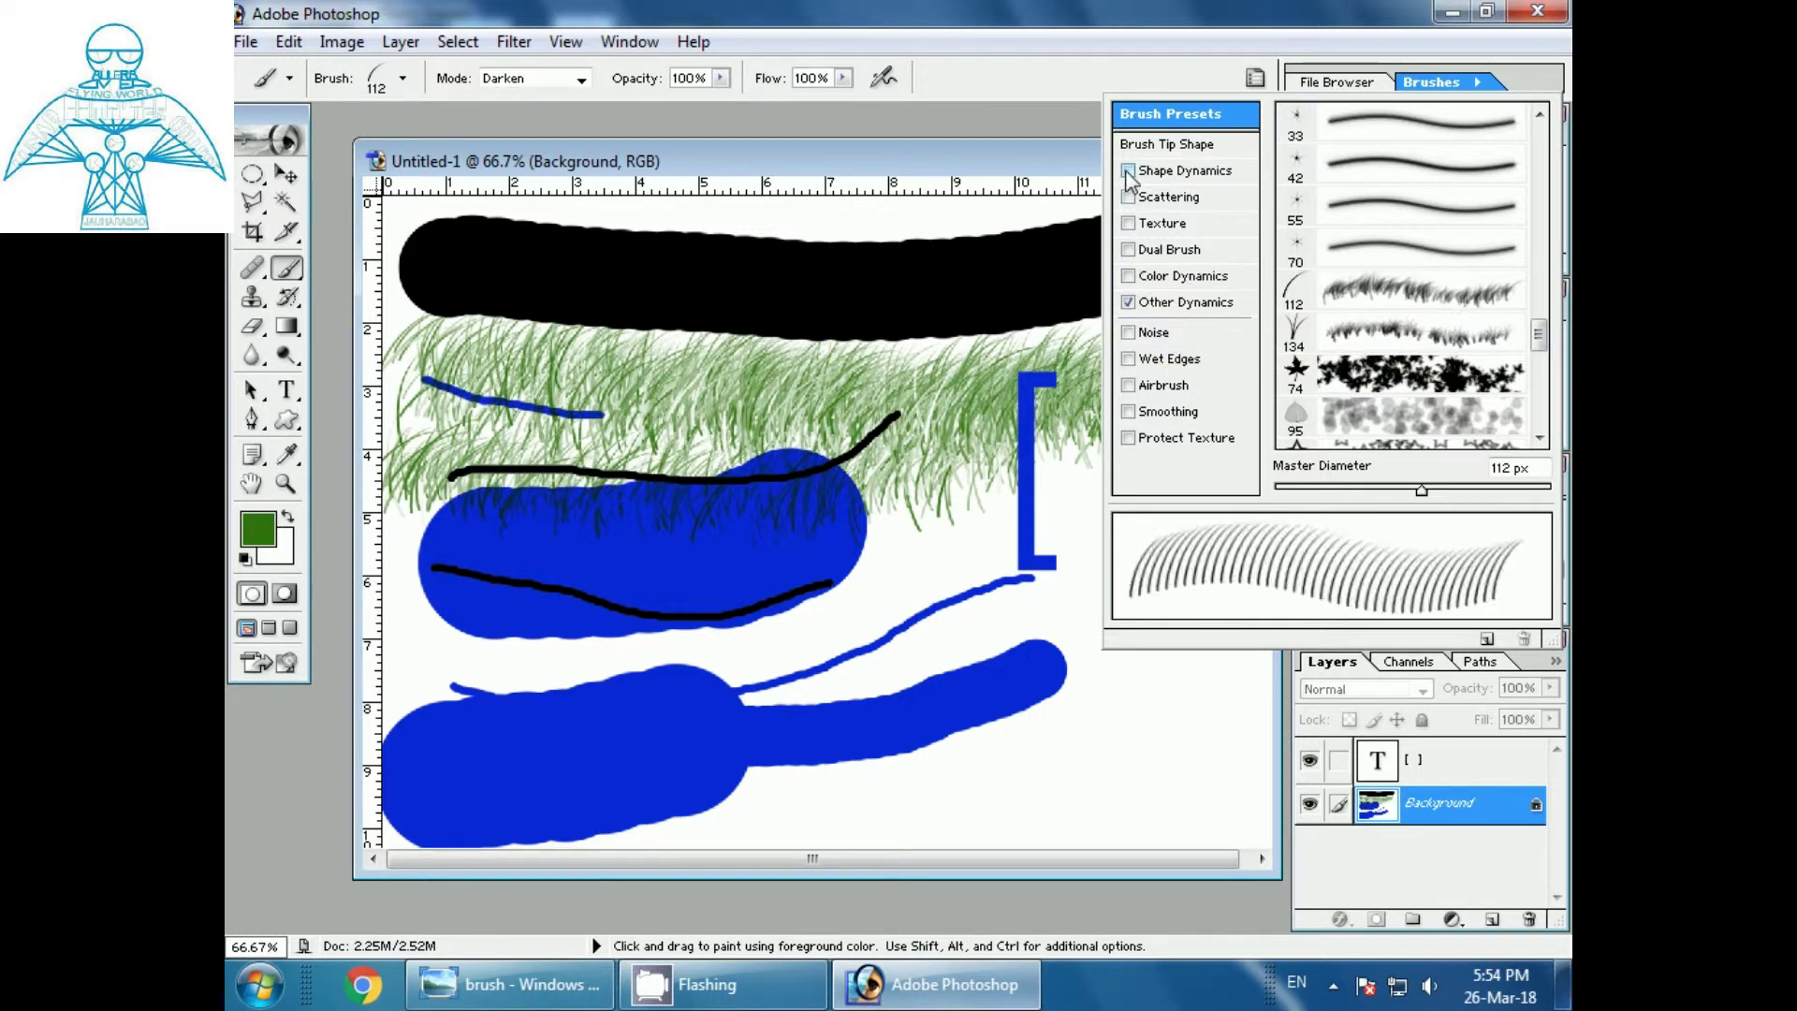
pyautogui.click(1128, 170)
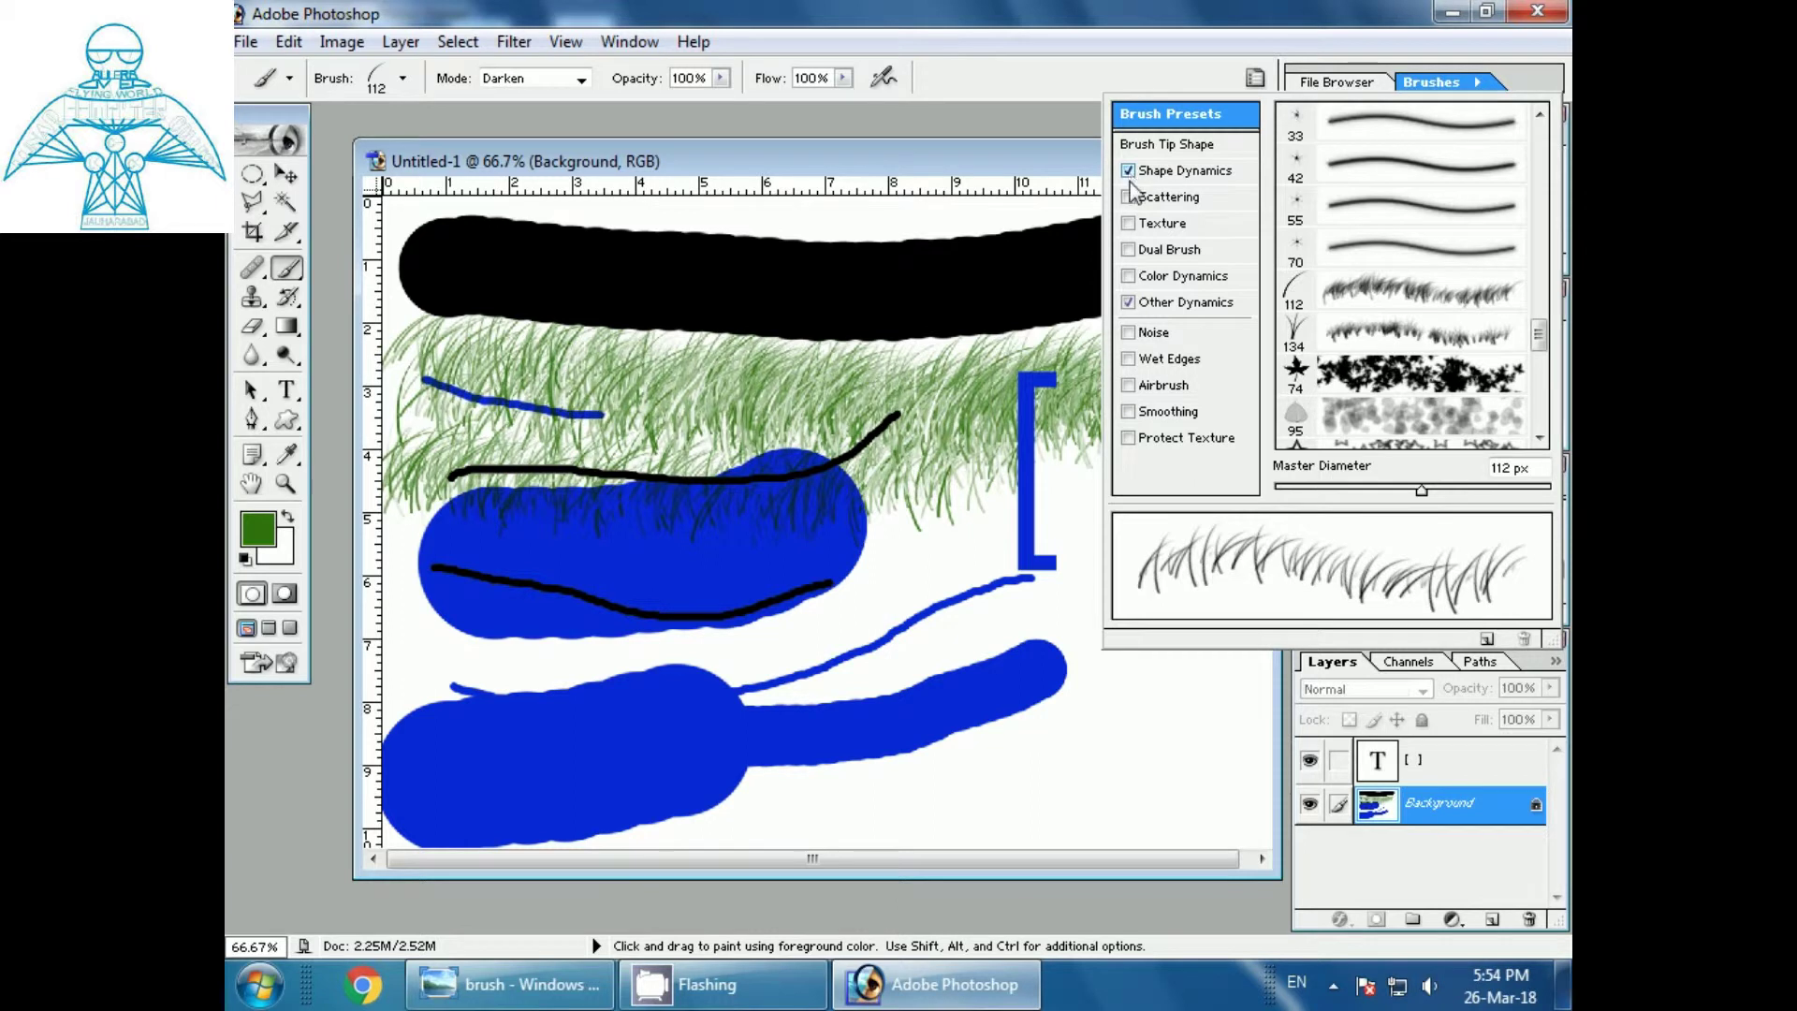
pyautogui.click(1129, 171)
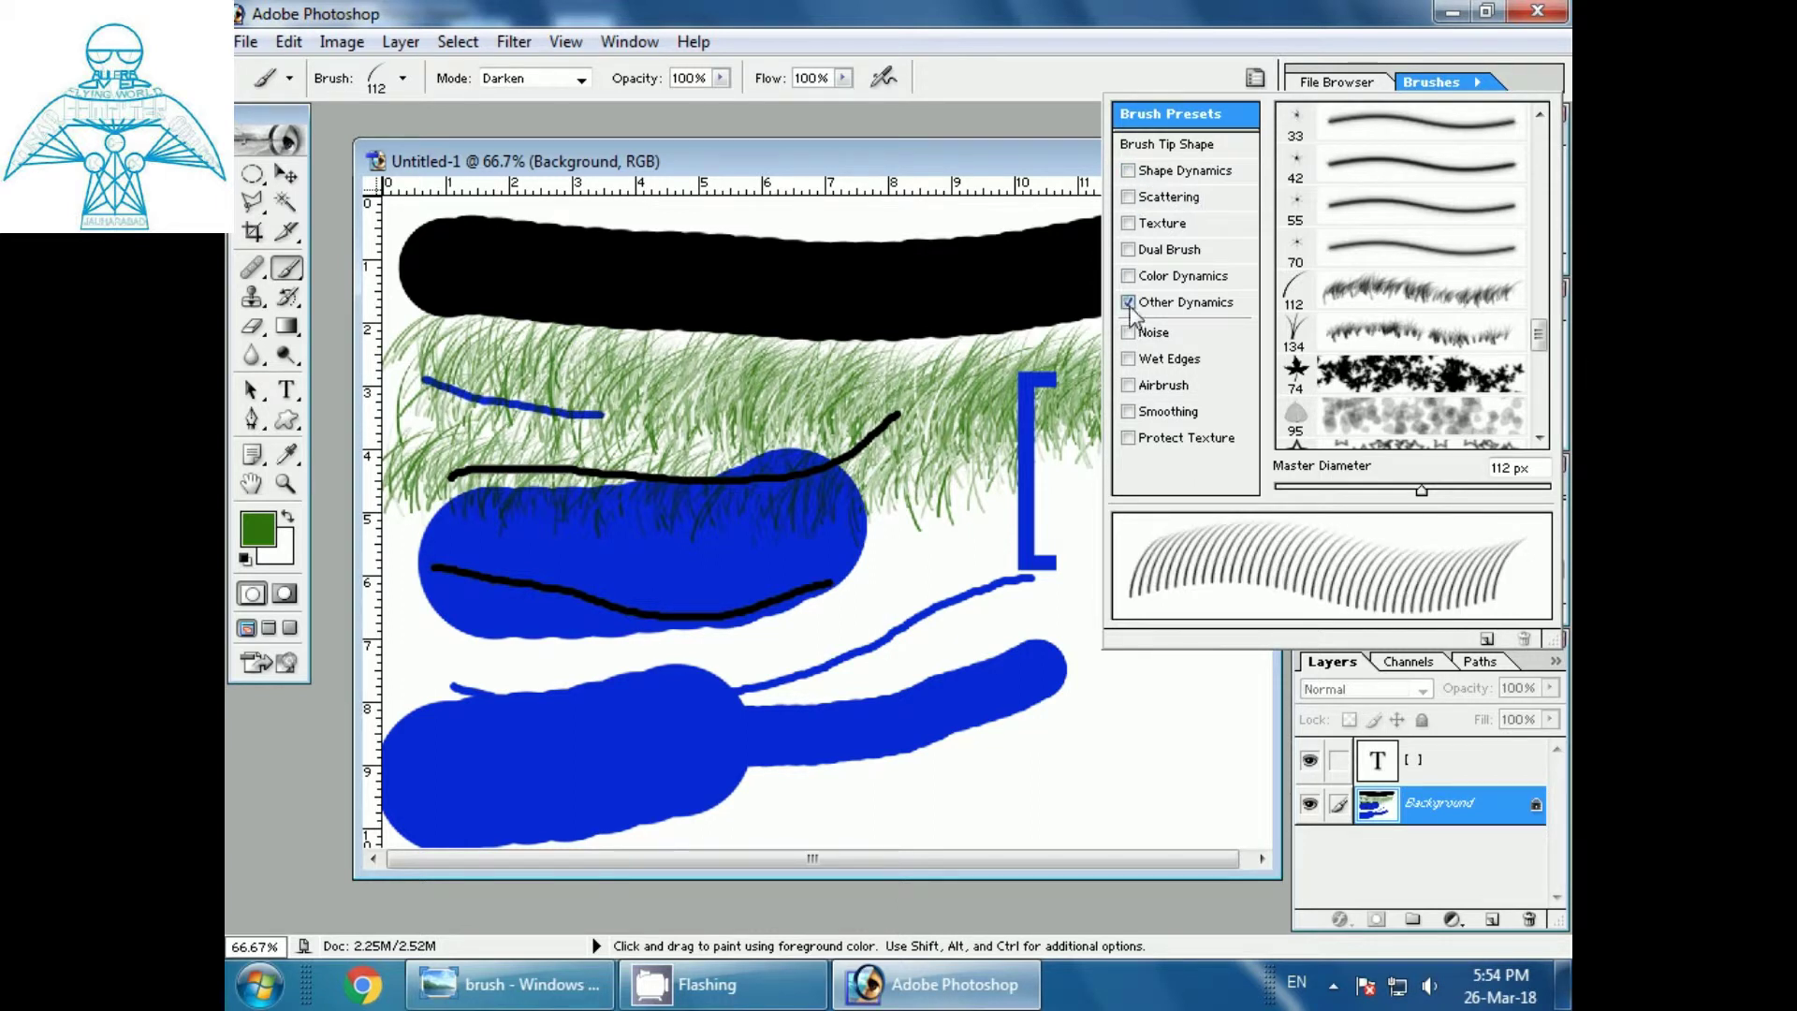
pyautogui.click(1128, 170)
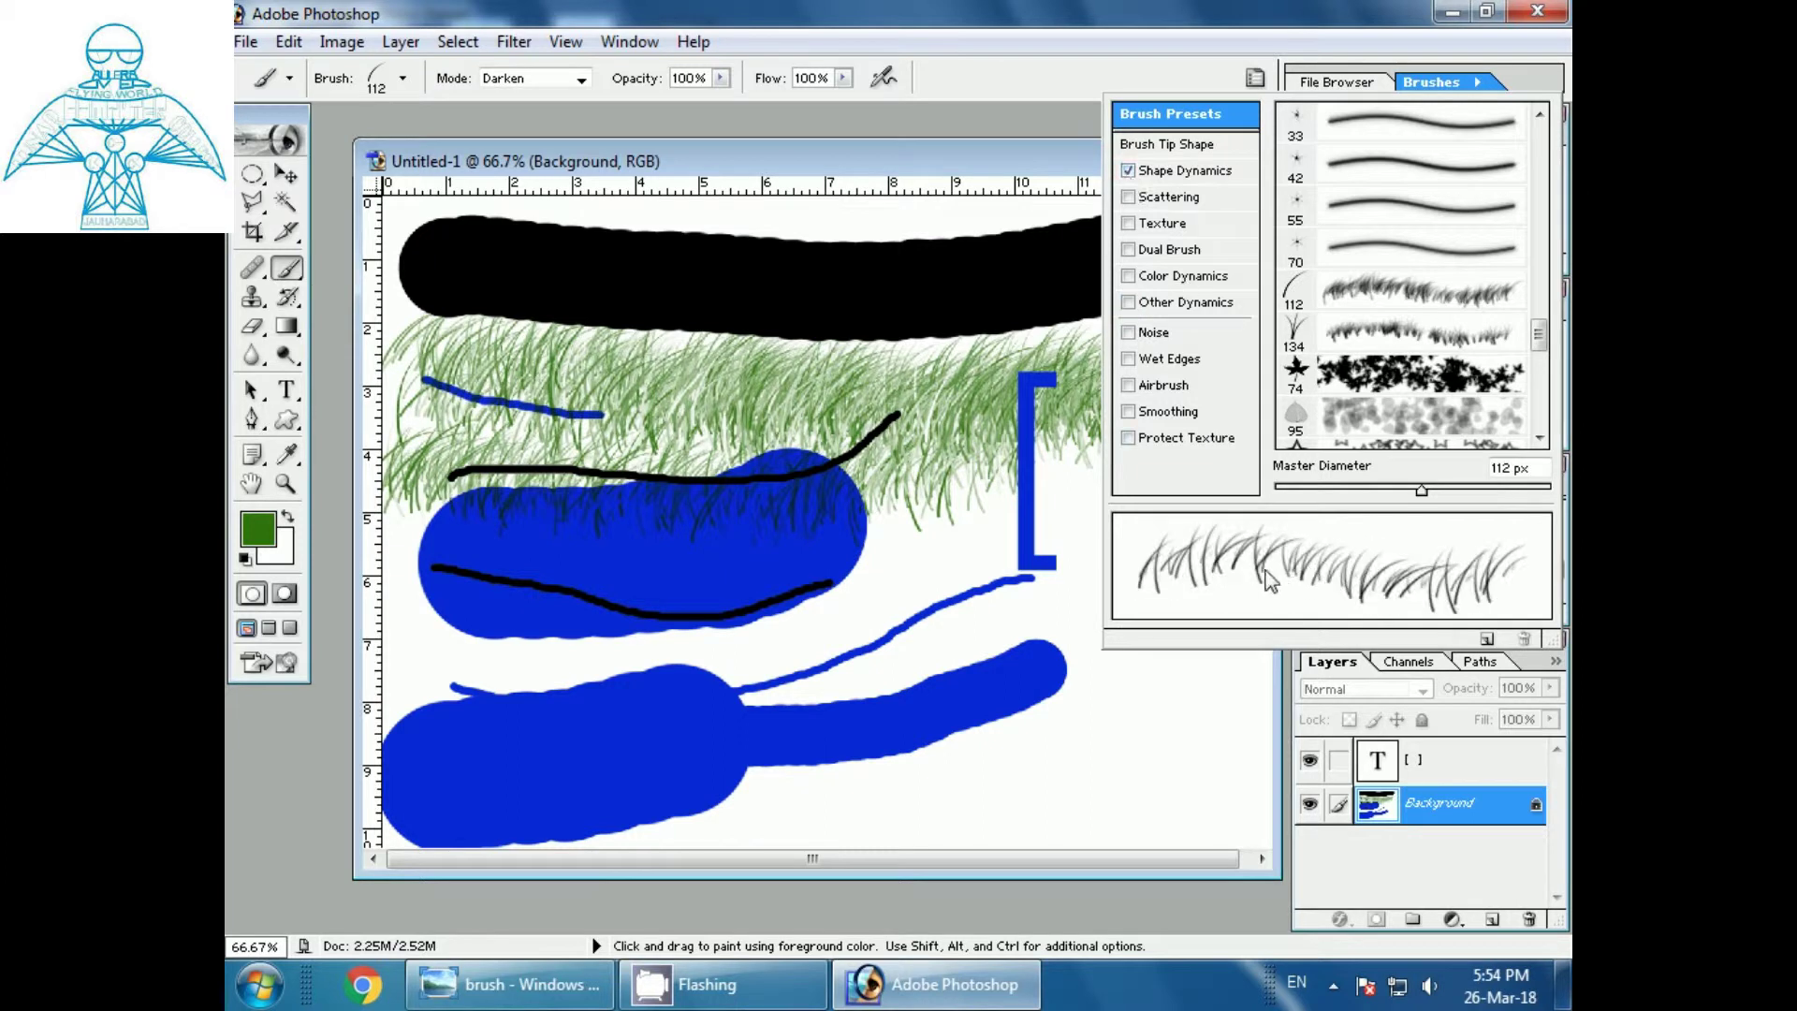
pyautogui.click(1128, 171)
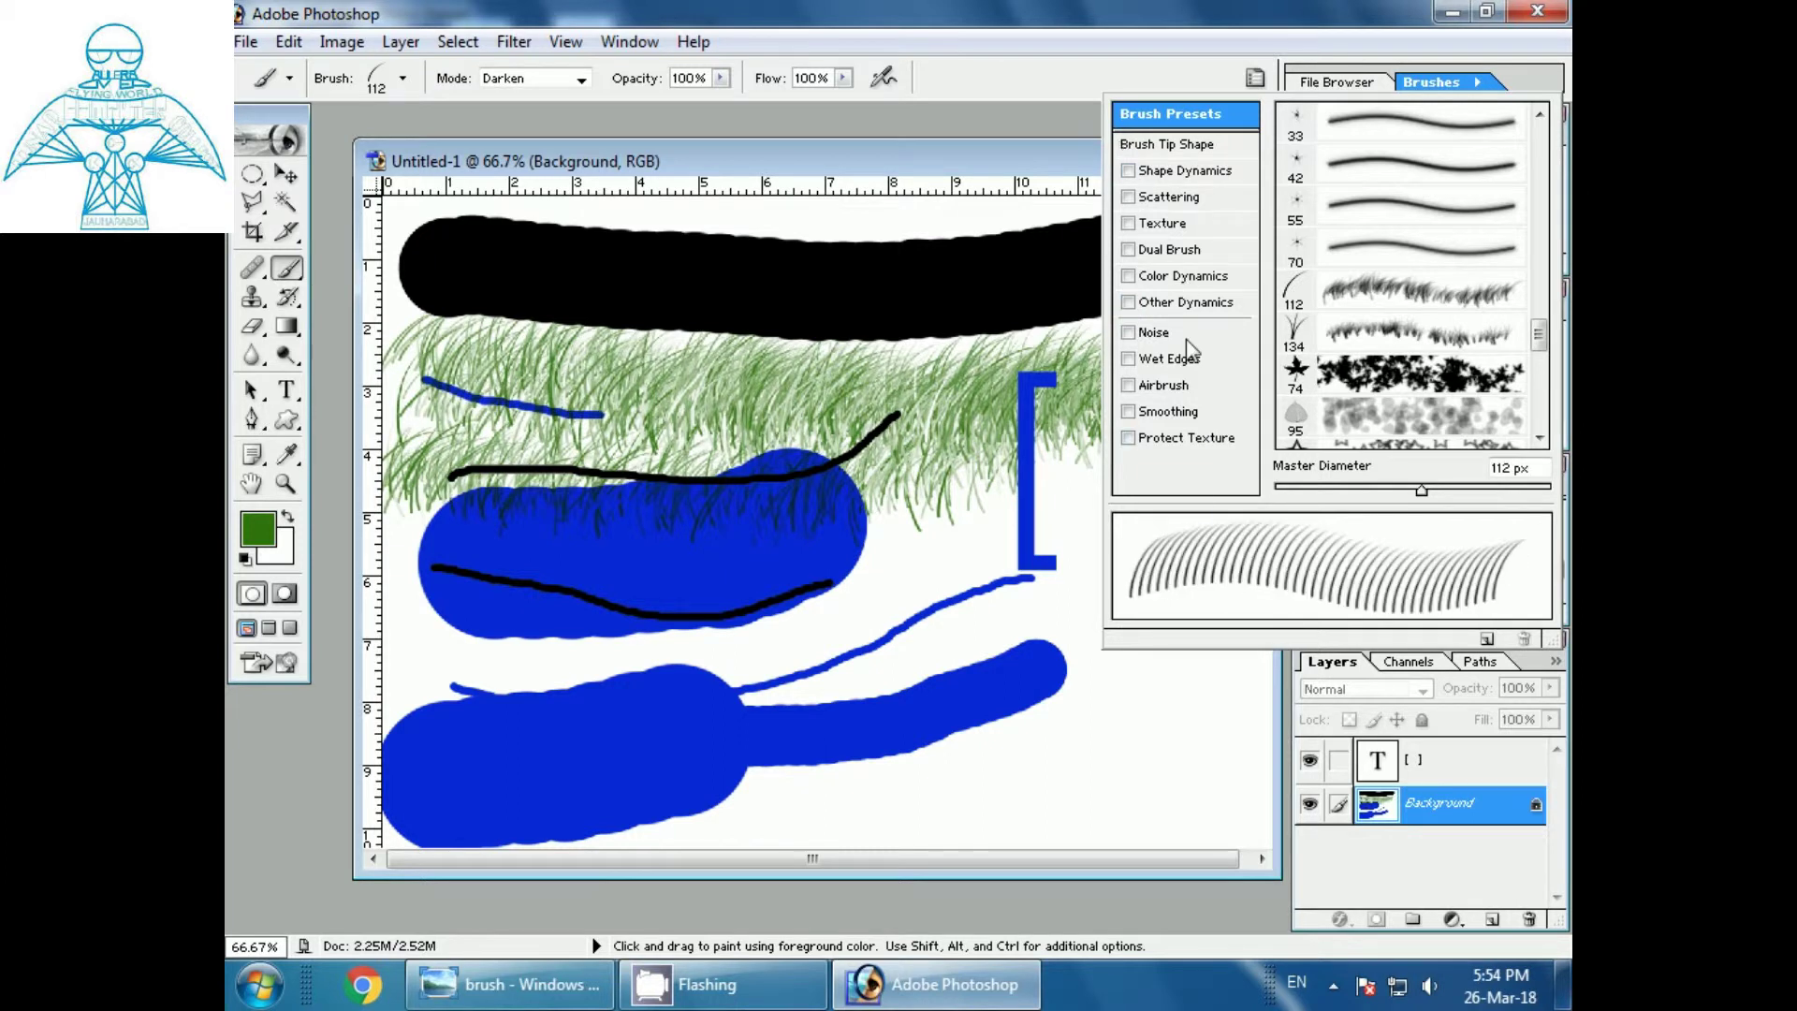
pyautogui.moveTo(777, 561)
pyautogui.mouseDown()
pyautogui.moveTo(1025, 563)
pyautogui.moveTo(1160, 541)
pyautogui.mouseUp()
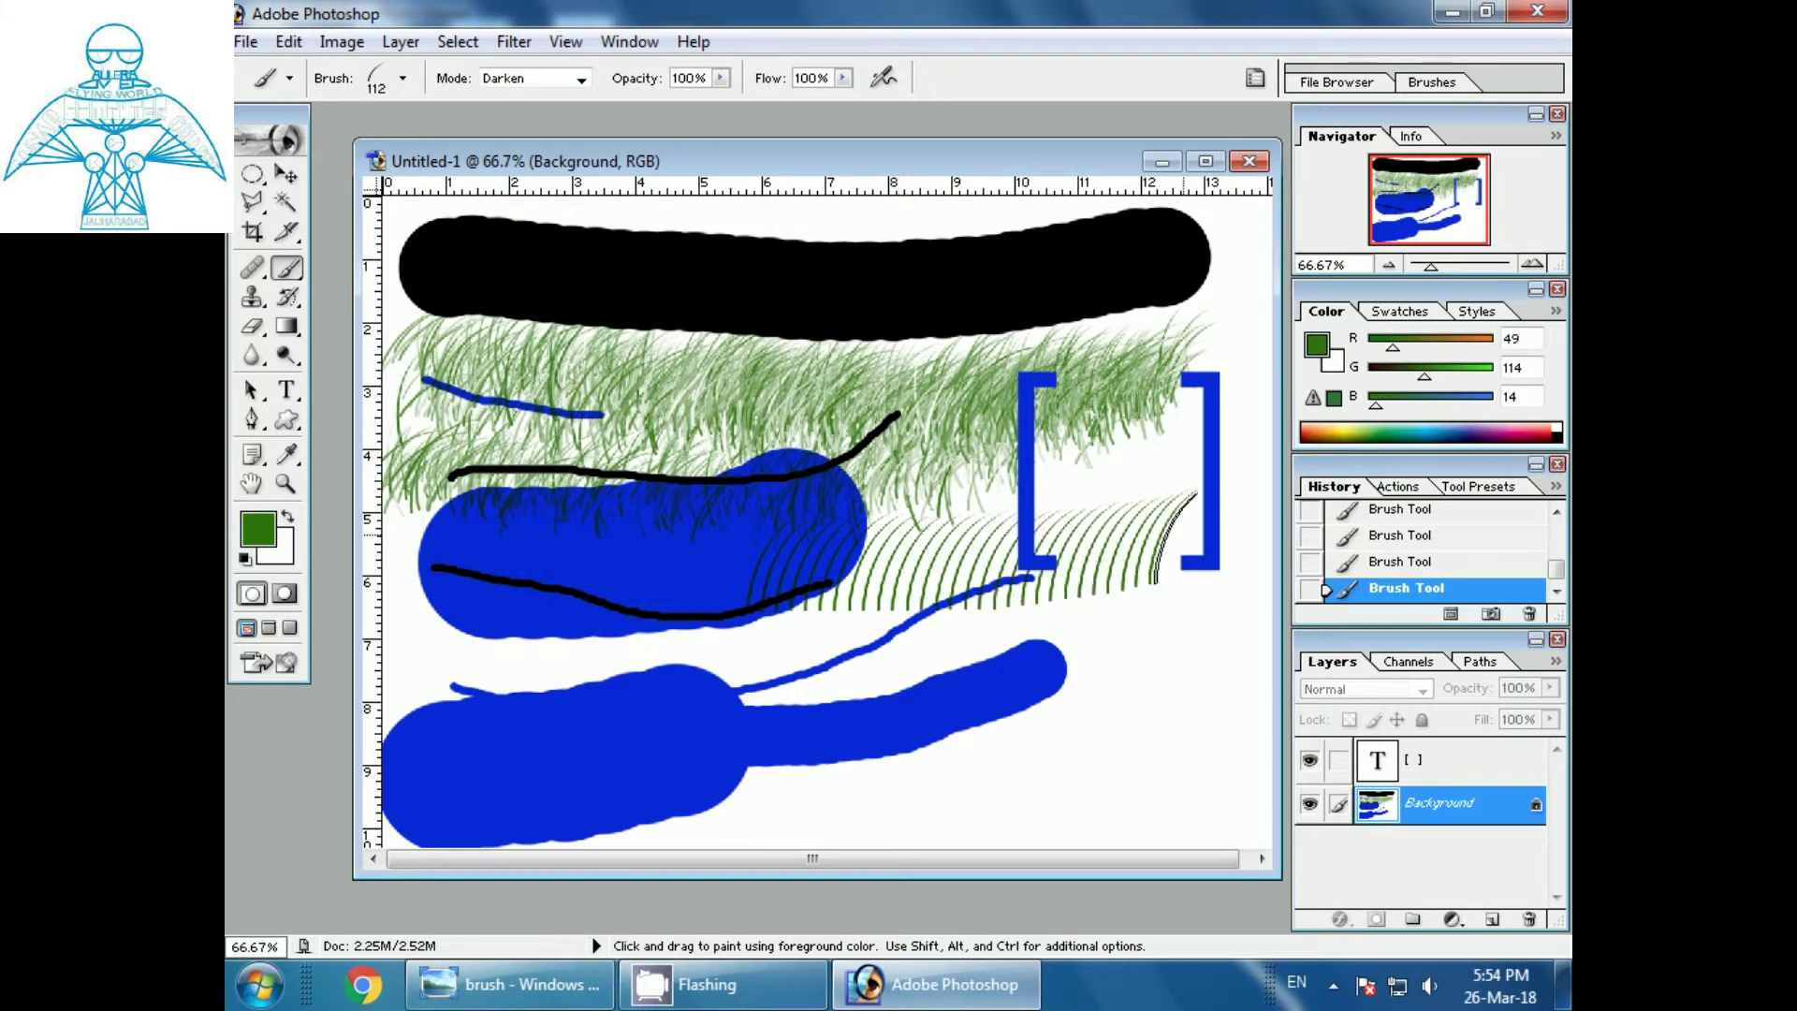
# Step: Turn Shape Dynamics on for the grass brush and paint grass over the lower blue stroke and the area beneath it
pyautogui.click(1422, 83)
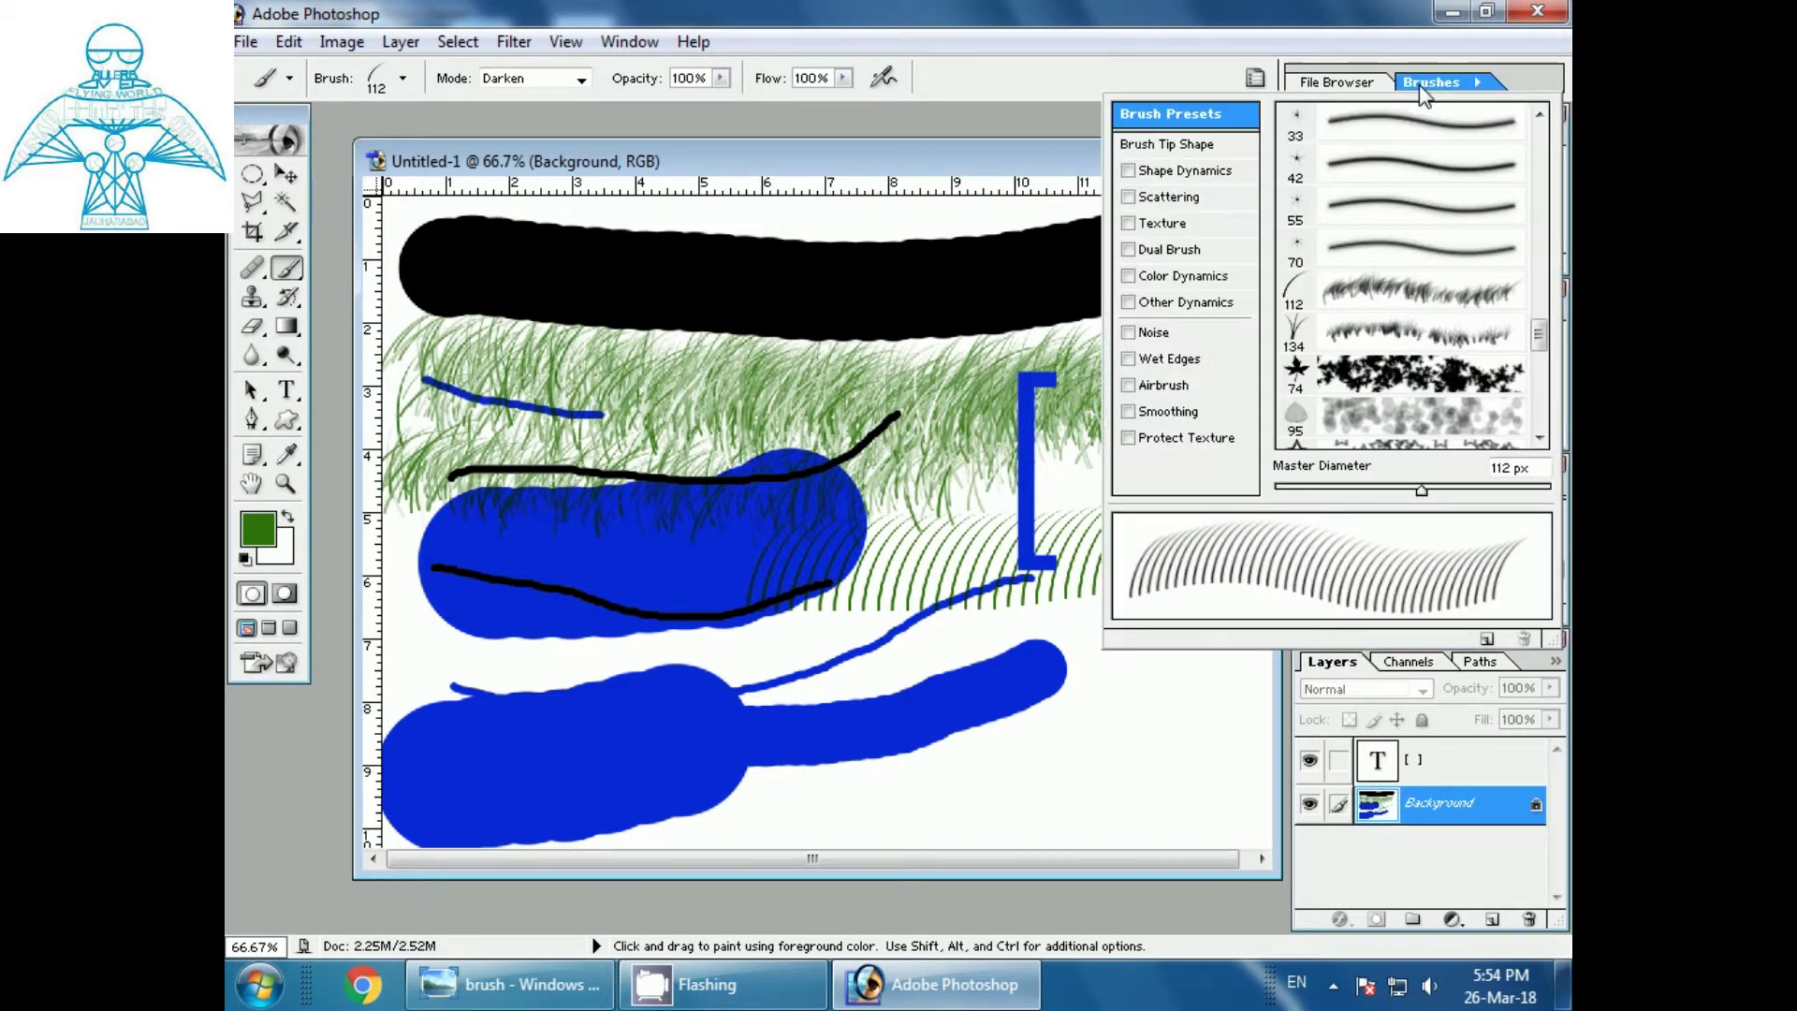
pyautogui.click(1128, 171)
pyautogui.moveTo(731, 680)
pyautogui.mouseDown()
pyautogui.moveTo(1165, 655)
pyautogui.moveTo(1149, 681)
pyautogui.mouseUp()
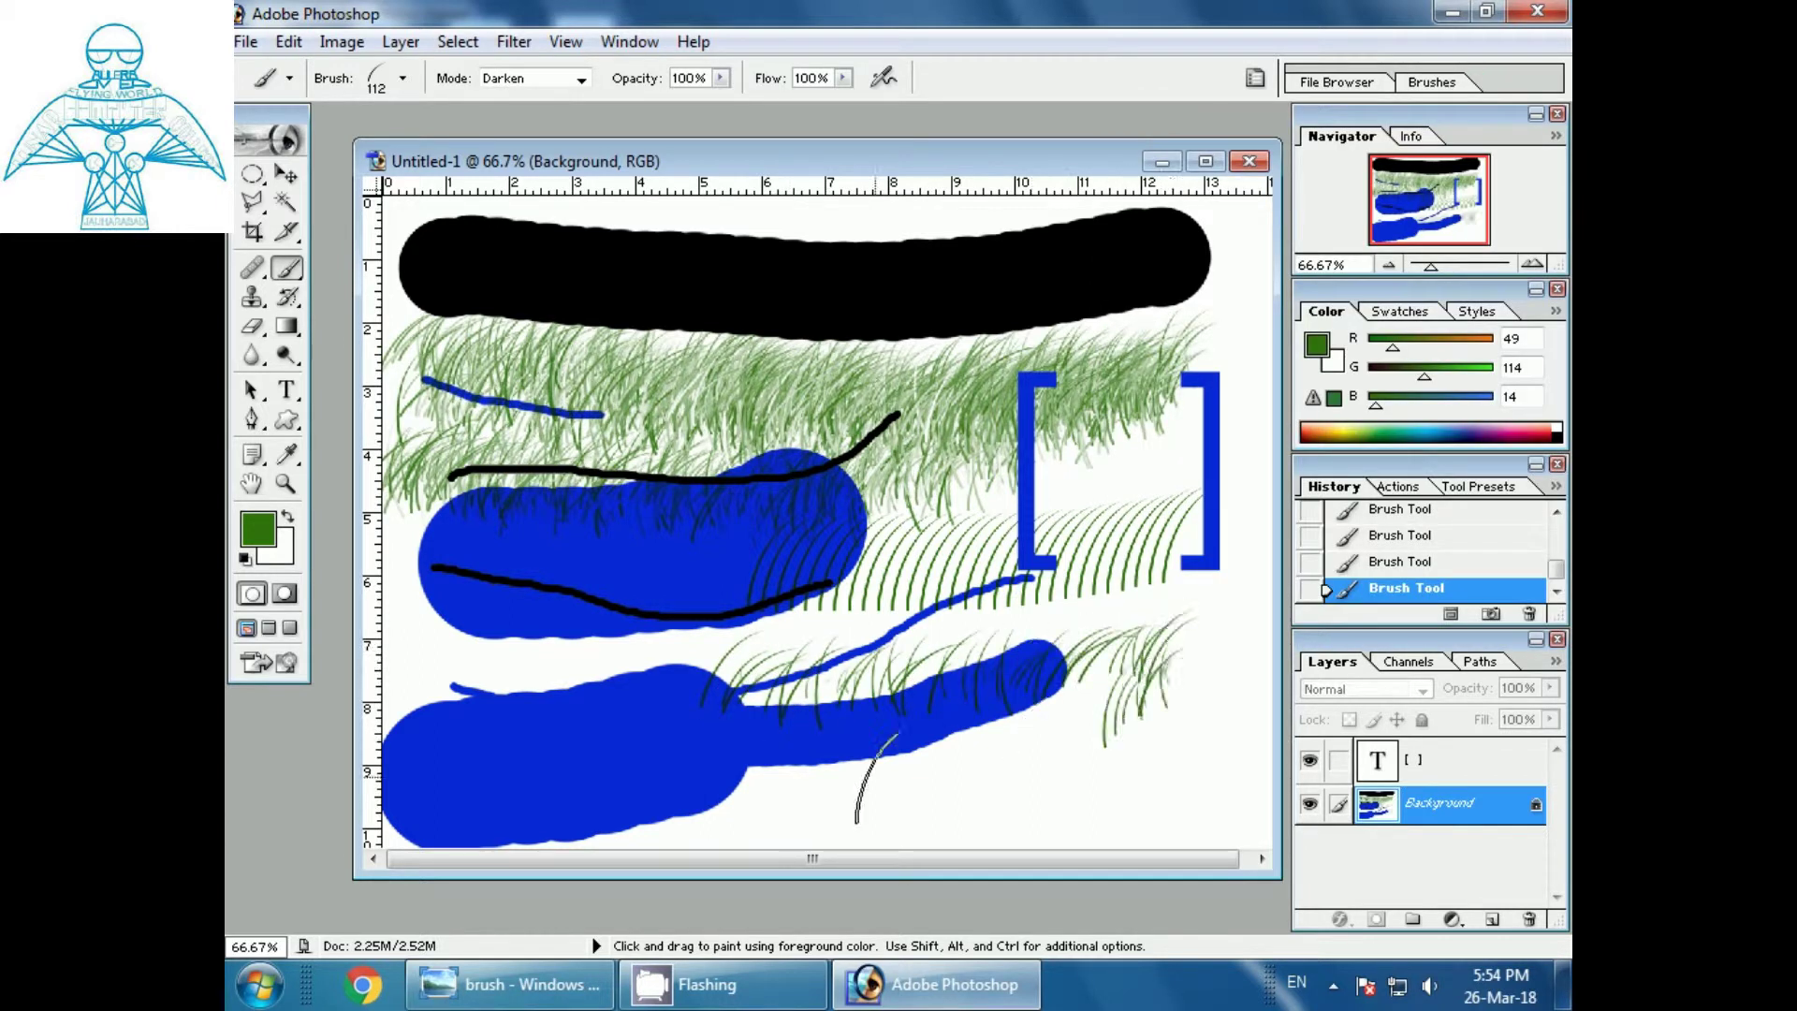
pyautogui.moveTo(768, 809)
pyautogui.mouseDown()
pyautogui.moveTo(1014, 800)
pyautogui.moveTo(1189, 764)
pyautogui.moveTo(1058, 801)
pyautogui.moveTo(871, 796)
pyautogui.moveTo(924, 767)
pyautogui.moveTo(1117, 753)
pyautogui.moveTo(833, 797)
pyautogui.moveTo(1043, 805)
pyautogui.moveTo(1038, 749)
pyautogui.mouseUp()
# Step: Try Scattering on the grass brush, reduce its master diameter to 75 px, and turn Scattering off again
pyautogui.click(1454, 82)
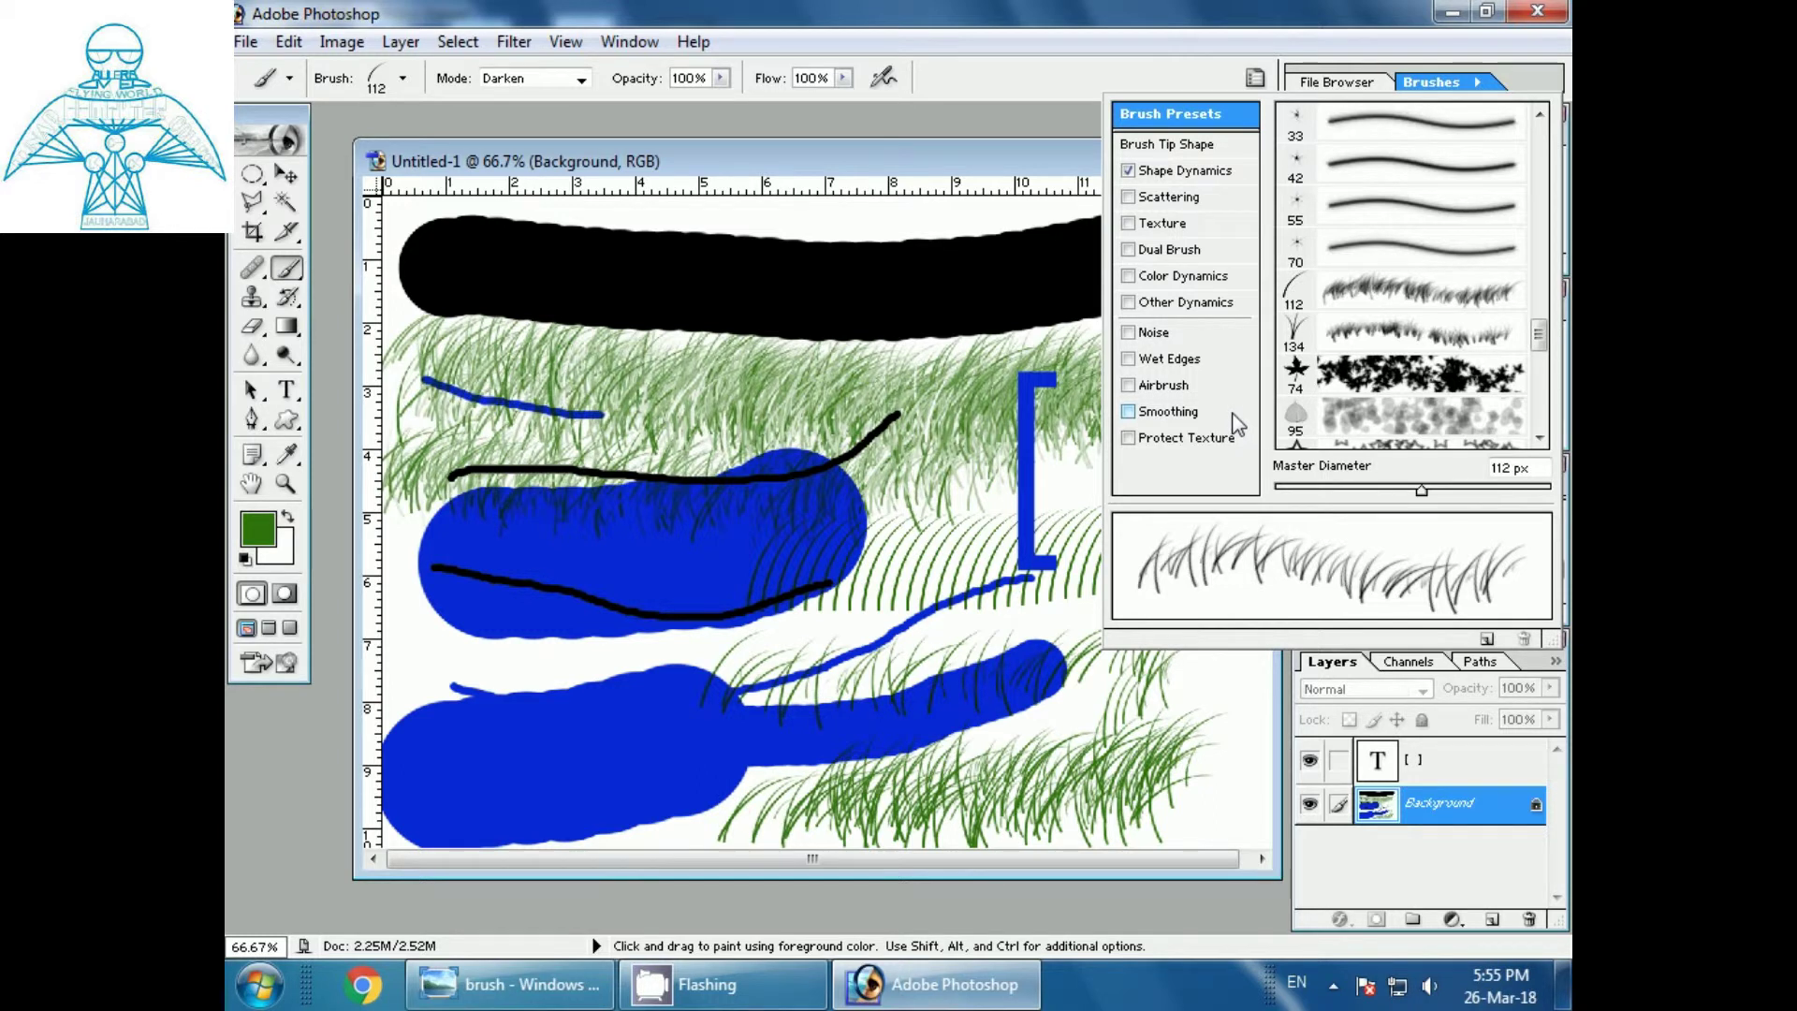
pyautogui.click(1128, 197)
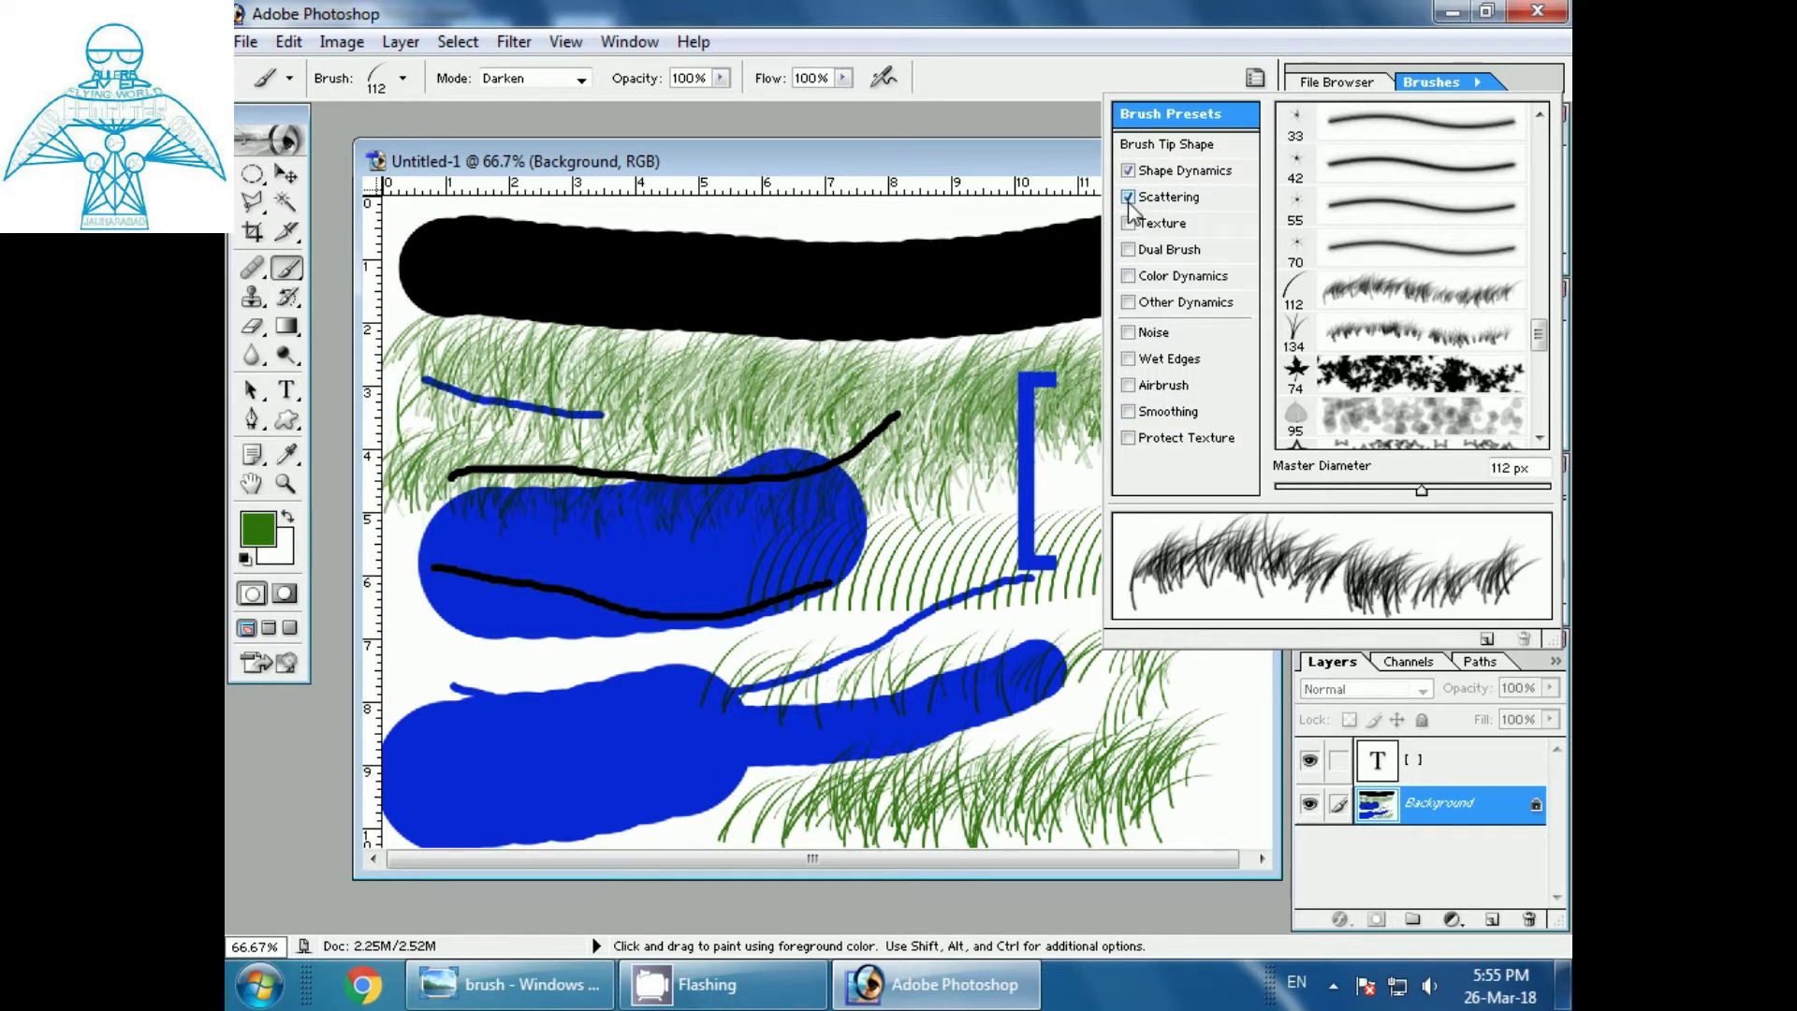
pyautogui.moveTo(1422, 489)
pyautogui.mouseDown()
pyautogui.moveTo(1484, 498)
pyautogui.moveTo(1383, 501)
pyautogui.mouseUp()
pyautogui.click(1128, 197)
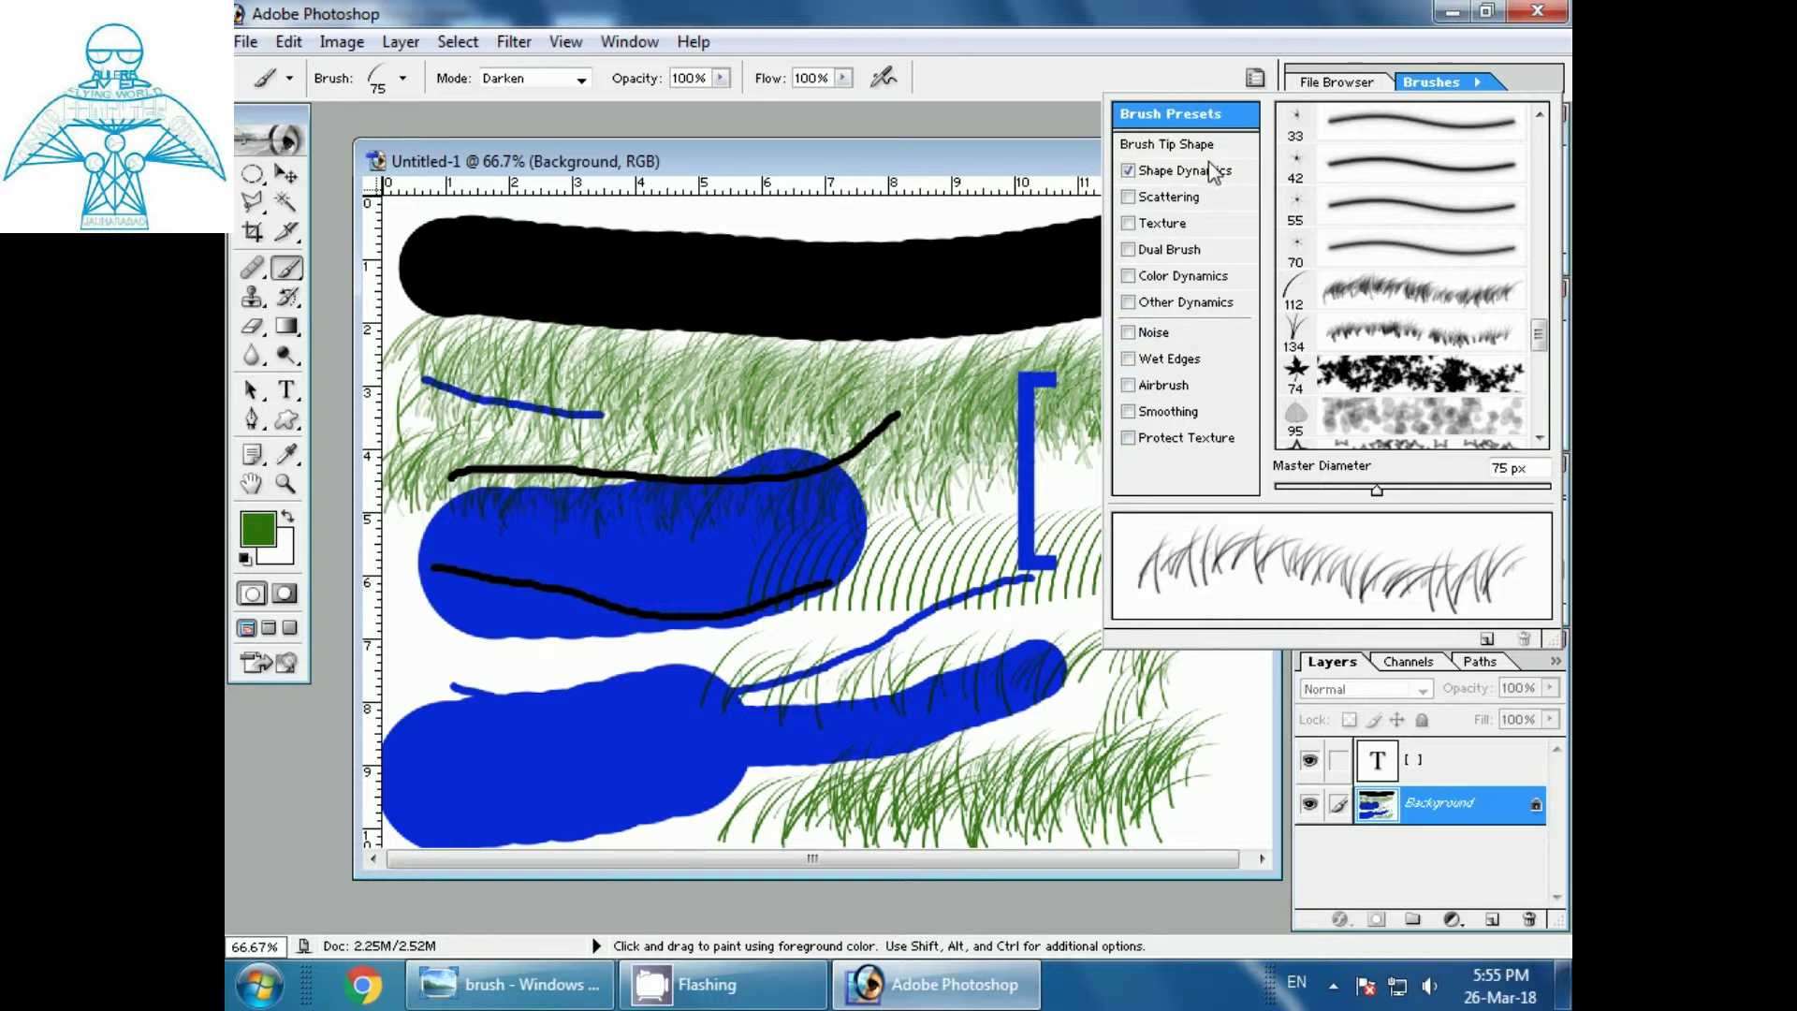
# Step: Choose the 29 px star brush preset, turn off Scattering, and set its master diameter to 28 px
pyautogui.moveTo(1537, 335)
pyautogui.mouseDown()
pyautogui.moveTo(1539, 421)
pyautogui.moveTo(1541, 364)
pyautogui.mouseUp()
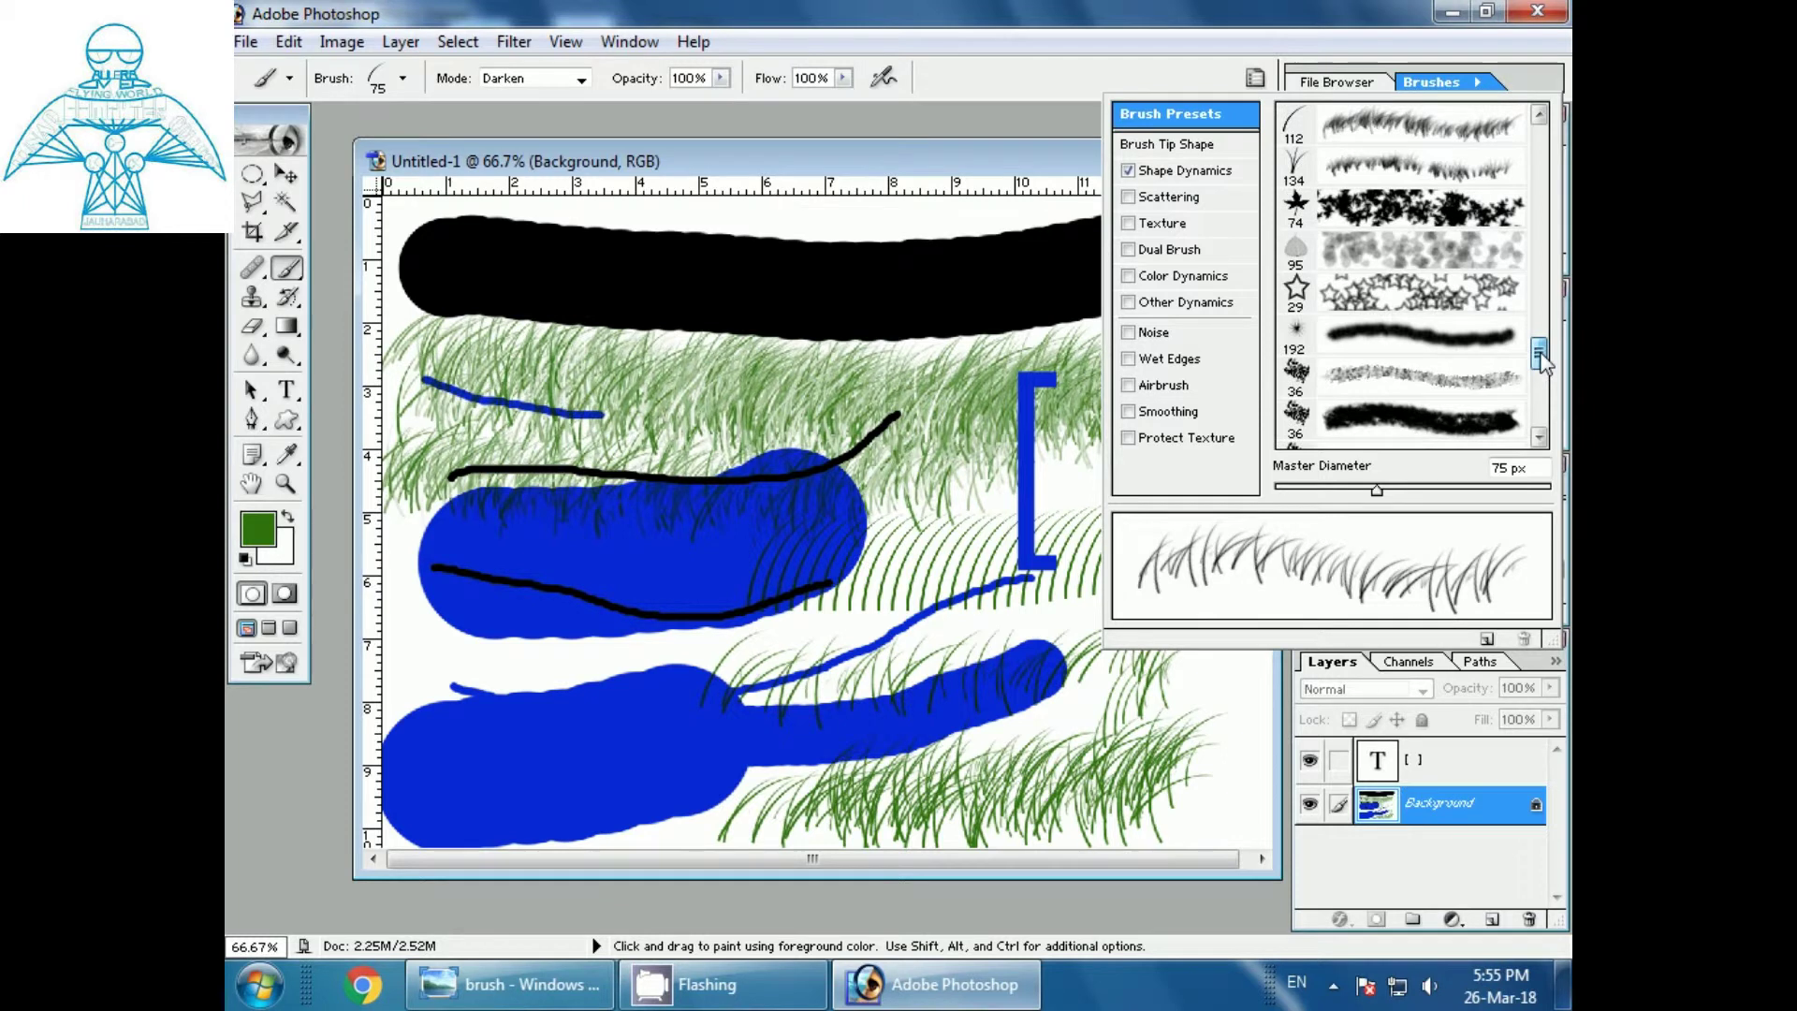
pyautogui.click(1394, 301)
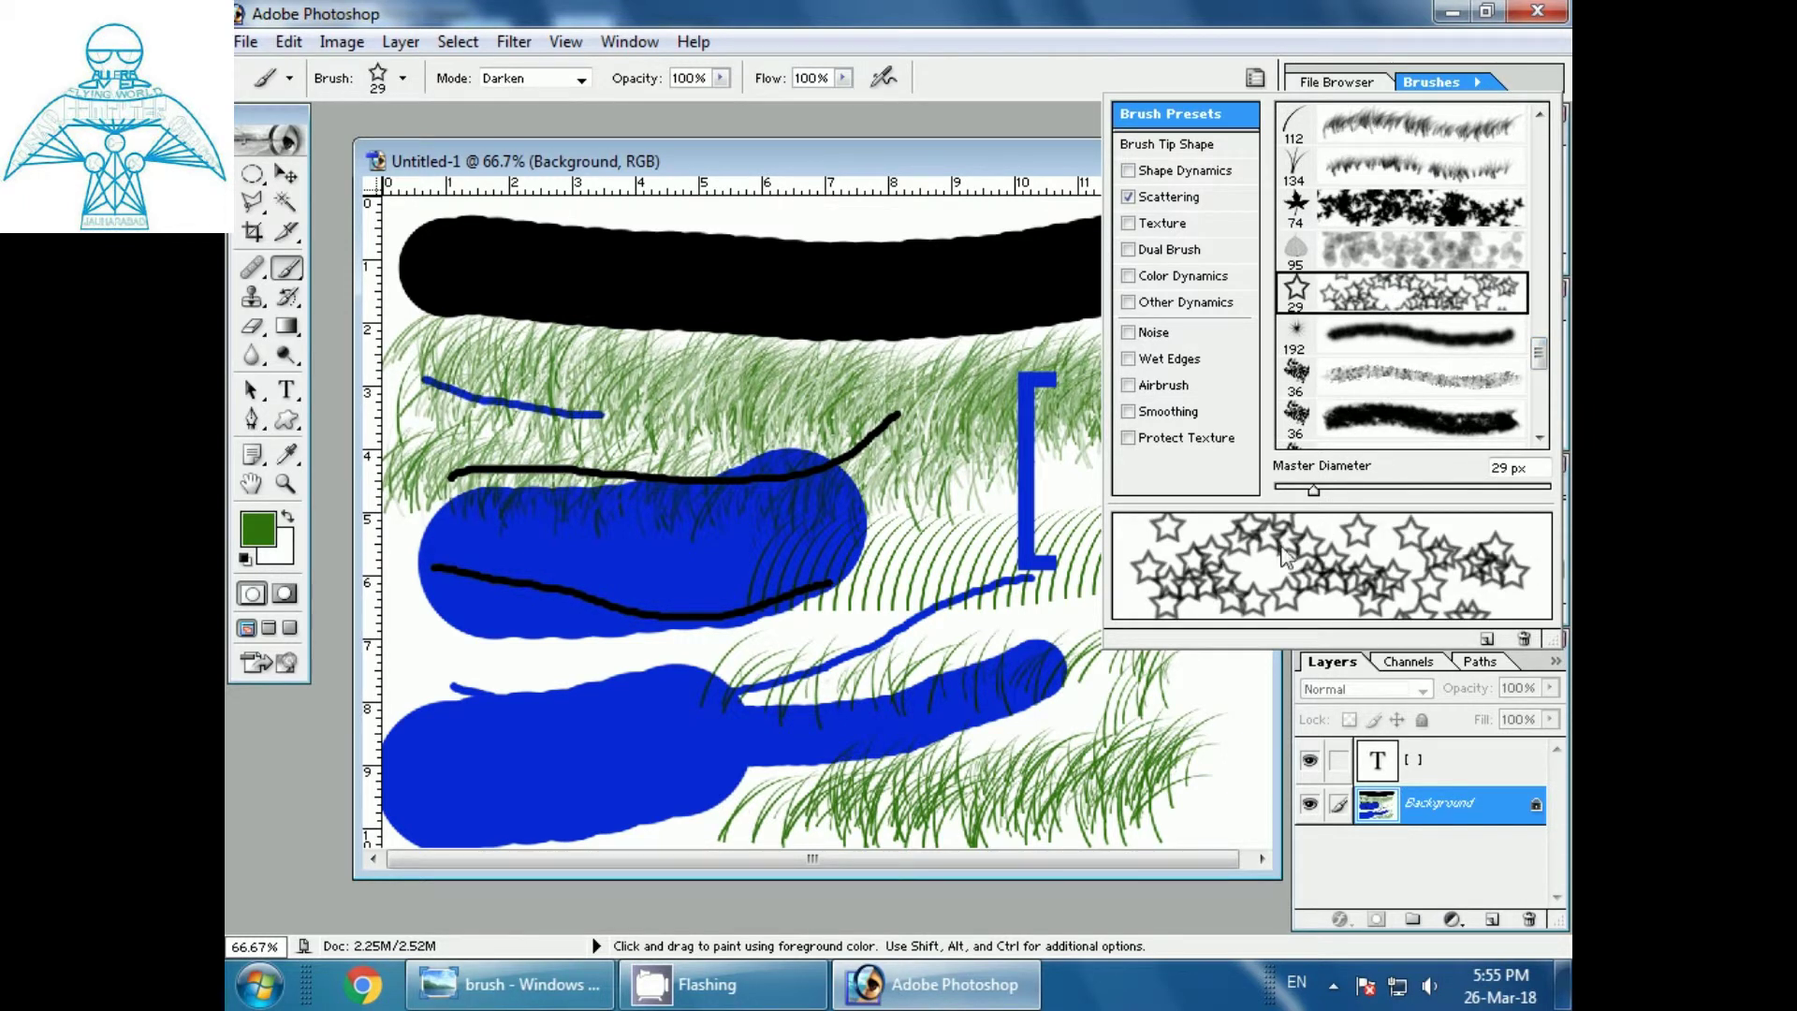
pyautogui.click(1128, 198)
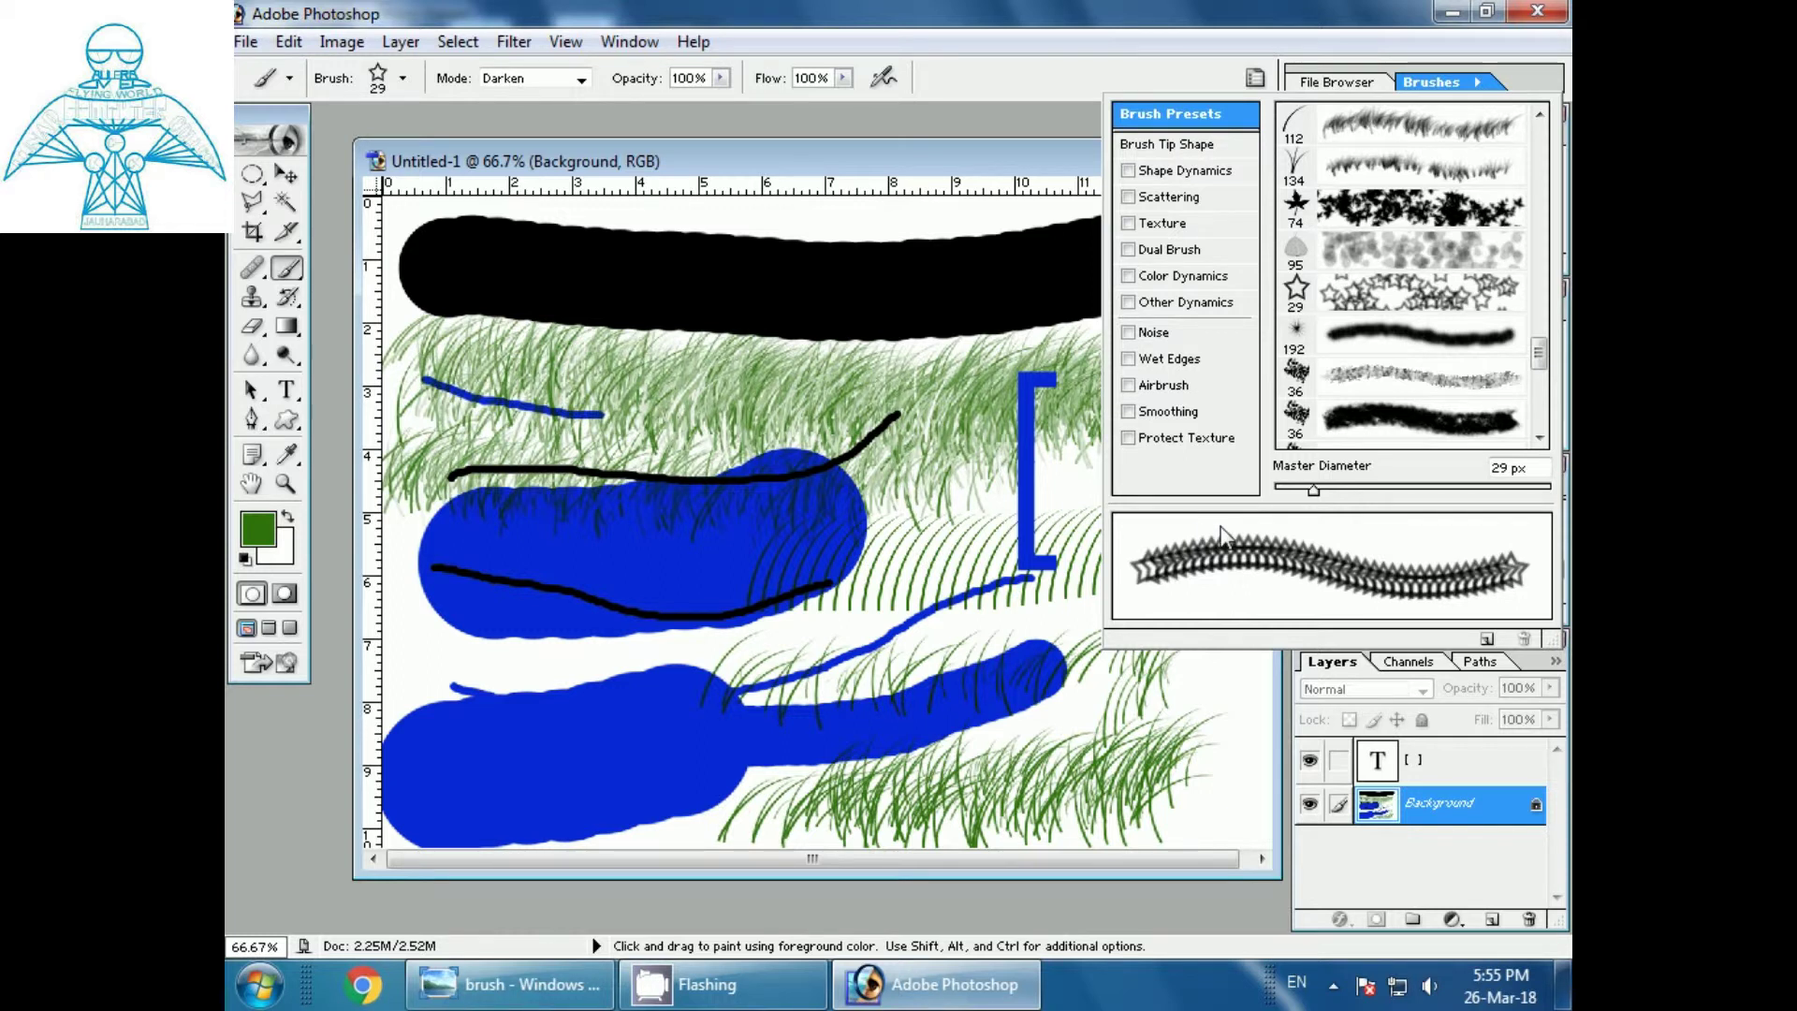
pyautogui.moveTo(1311, 488)
pyautogui.mouseDown()
pyautogui.moveTo(1376, 490)
pyautogui.moveTo(1293, 498)
pyautogui.moveTo(1311, 497)
pyautogui.mouseUp()
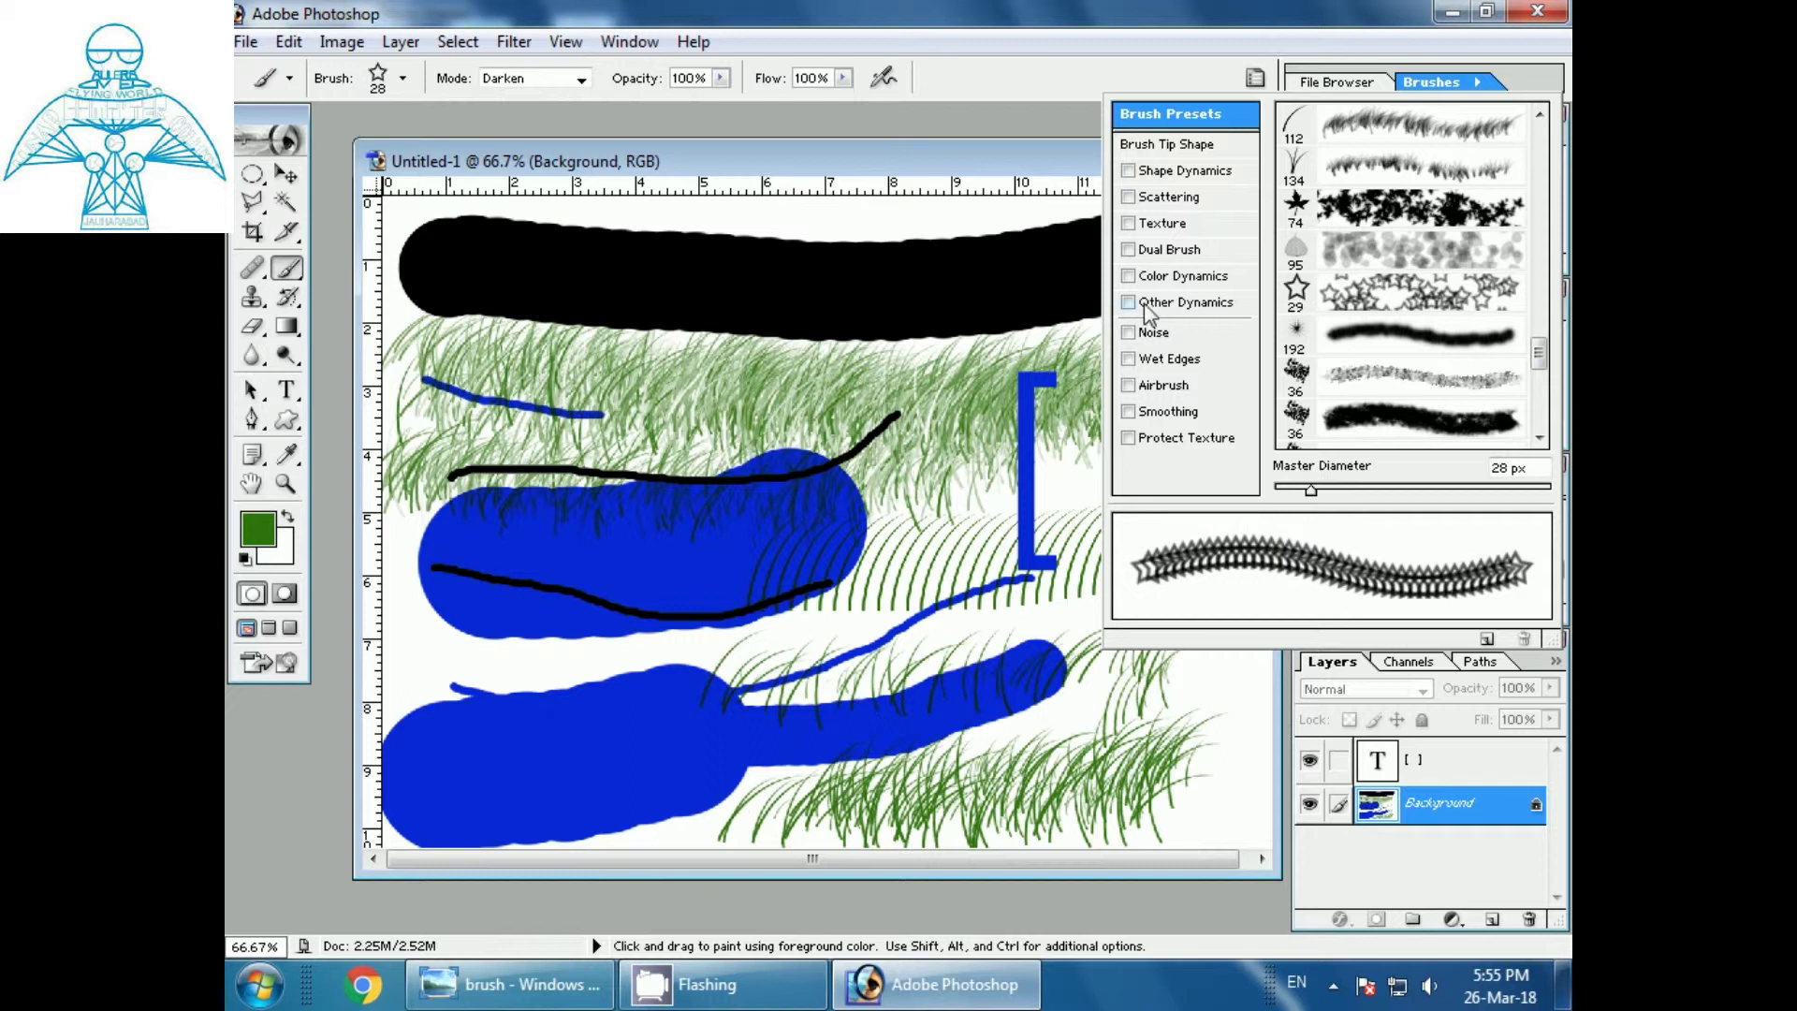
# Step: Turn on Shape Dynamics for the star brush and paint a winding stroke through the blue shapes and the brackets
pyautogui.click(1128, 172)
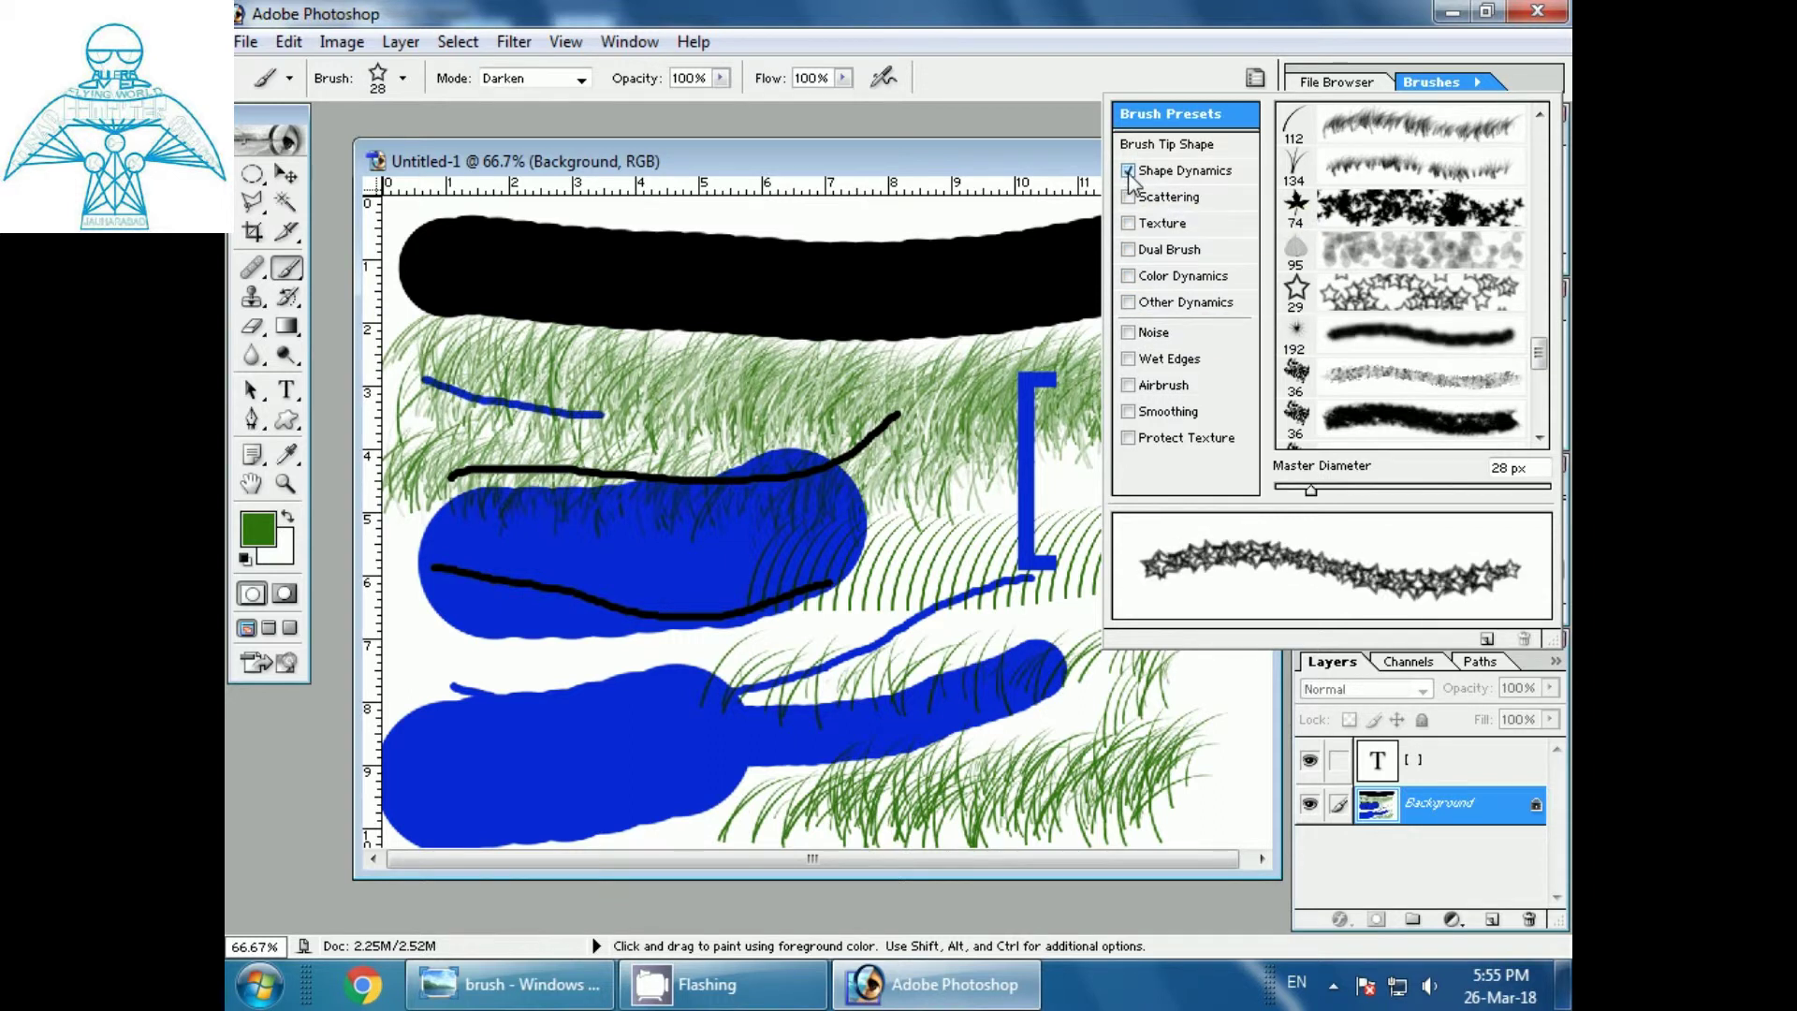
pyautogui.moveTo(1311, 493)
pyautogui.mouseDown()
pyautogui.moveTo(1380, 492)
pyautogui.moveTo(1312, 508)
pyautogui.mouseUp()
pyautogui.click(786, 674)
pyautogui.moveTo(758, 692)
pyautogui.mouseDown()
pyautogui.moveTo(907, 657)
pyautogui.moveTo(1180, 638)
pyautogui.moveTo(1145, 491)
pyautogui.moveTo(1173, 438)
pyautogui.moveTo(913, 635)
pyautogui.moveTo(808, 670)
pyautogui.moveTo(709, 640)
pyautogui.moveTo(715, 592)
pyautogui.moveTo(600, 591)
pyautogui.moveTo(647, 555)
pyautogui.moveTo(934, 586)
pyautogui.moveTo(995, 559)
pyautogui.mouseUp()
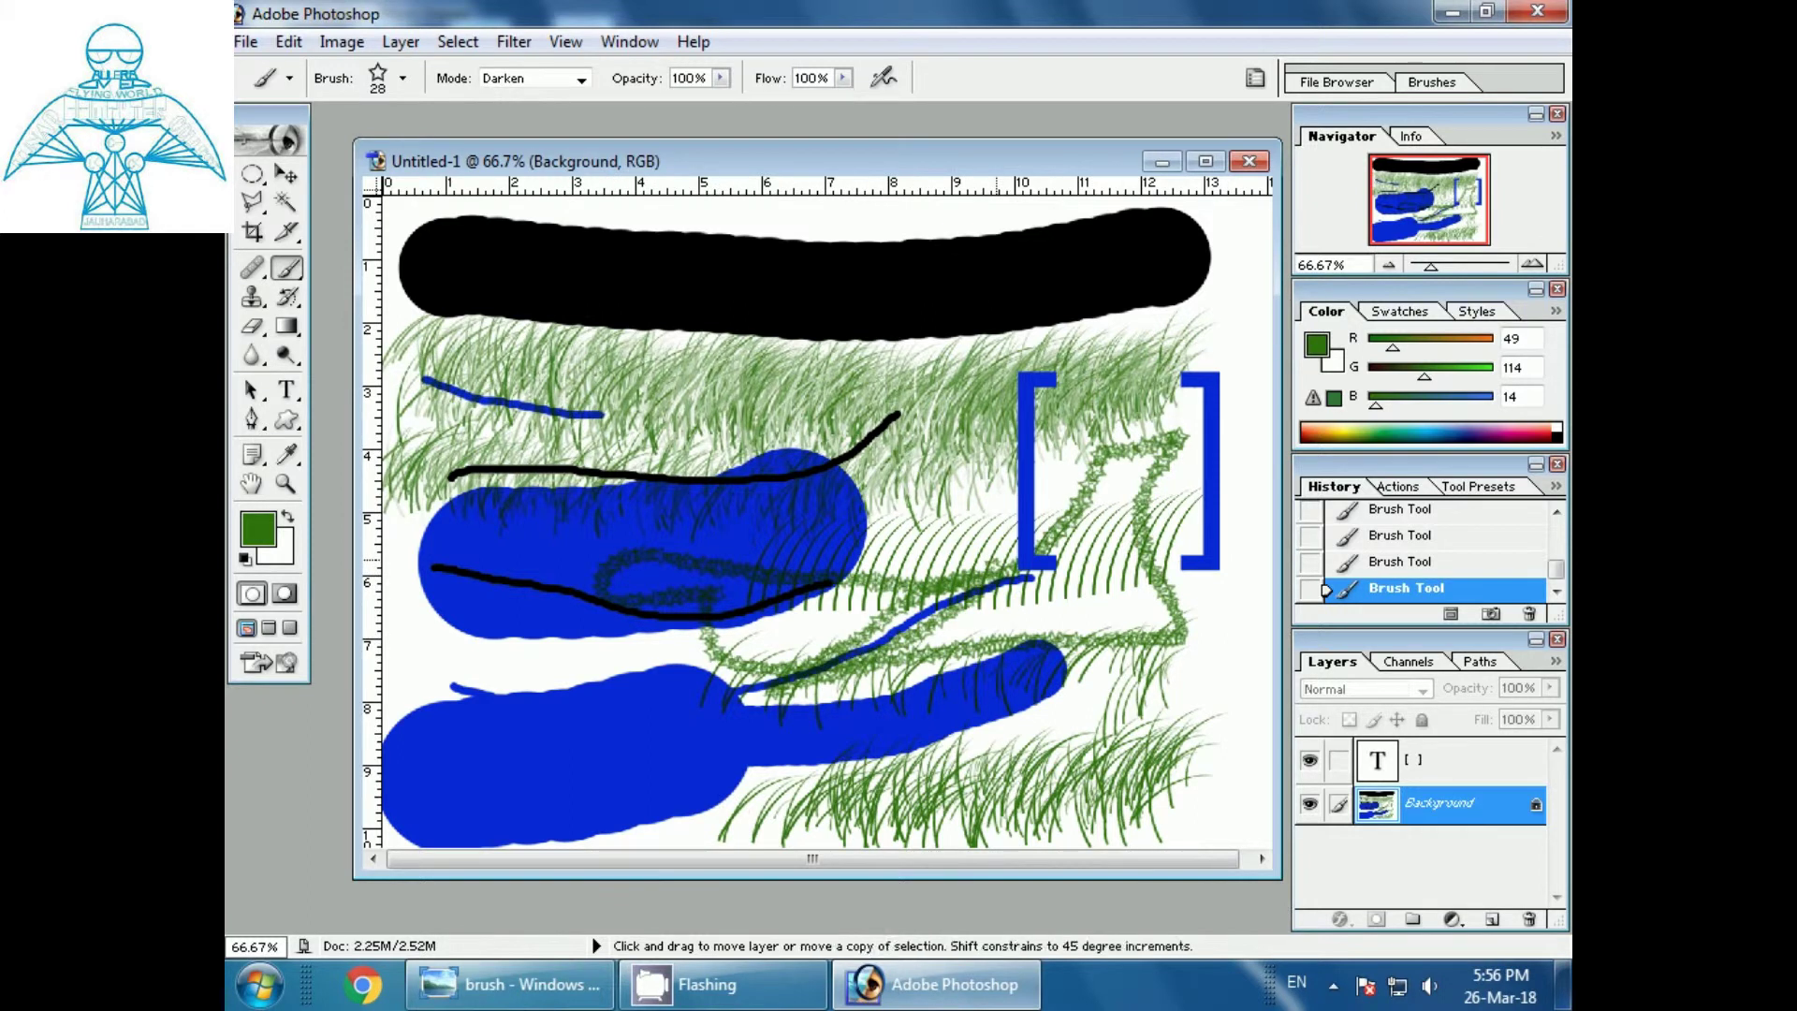
# Step: Turn off Shape Dynamics for the star brush
pyautogui.hotkey('ctrl', 'alt', 'shift', '+')
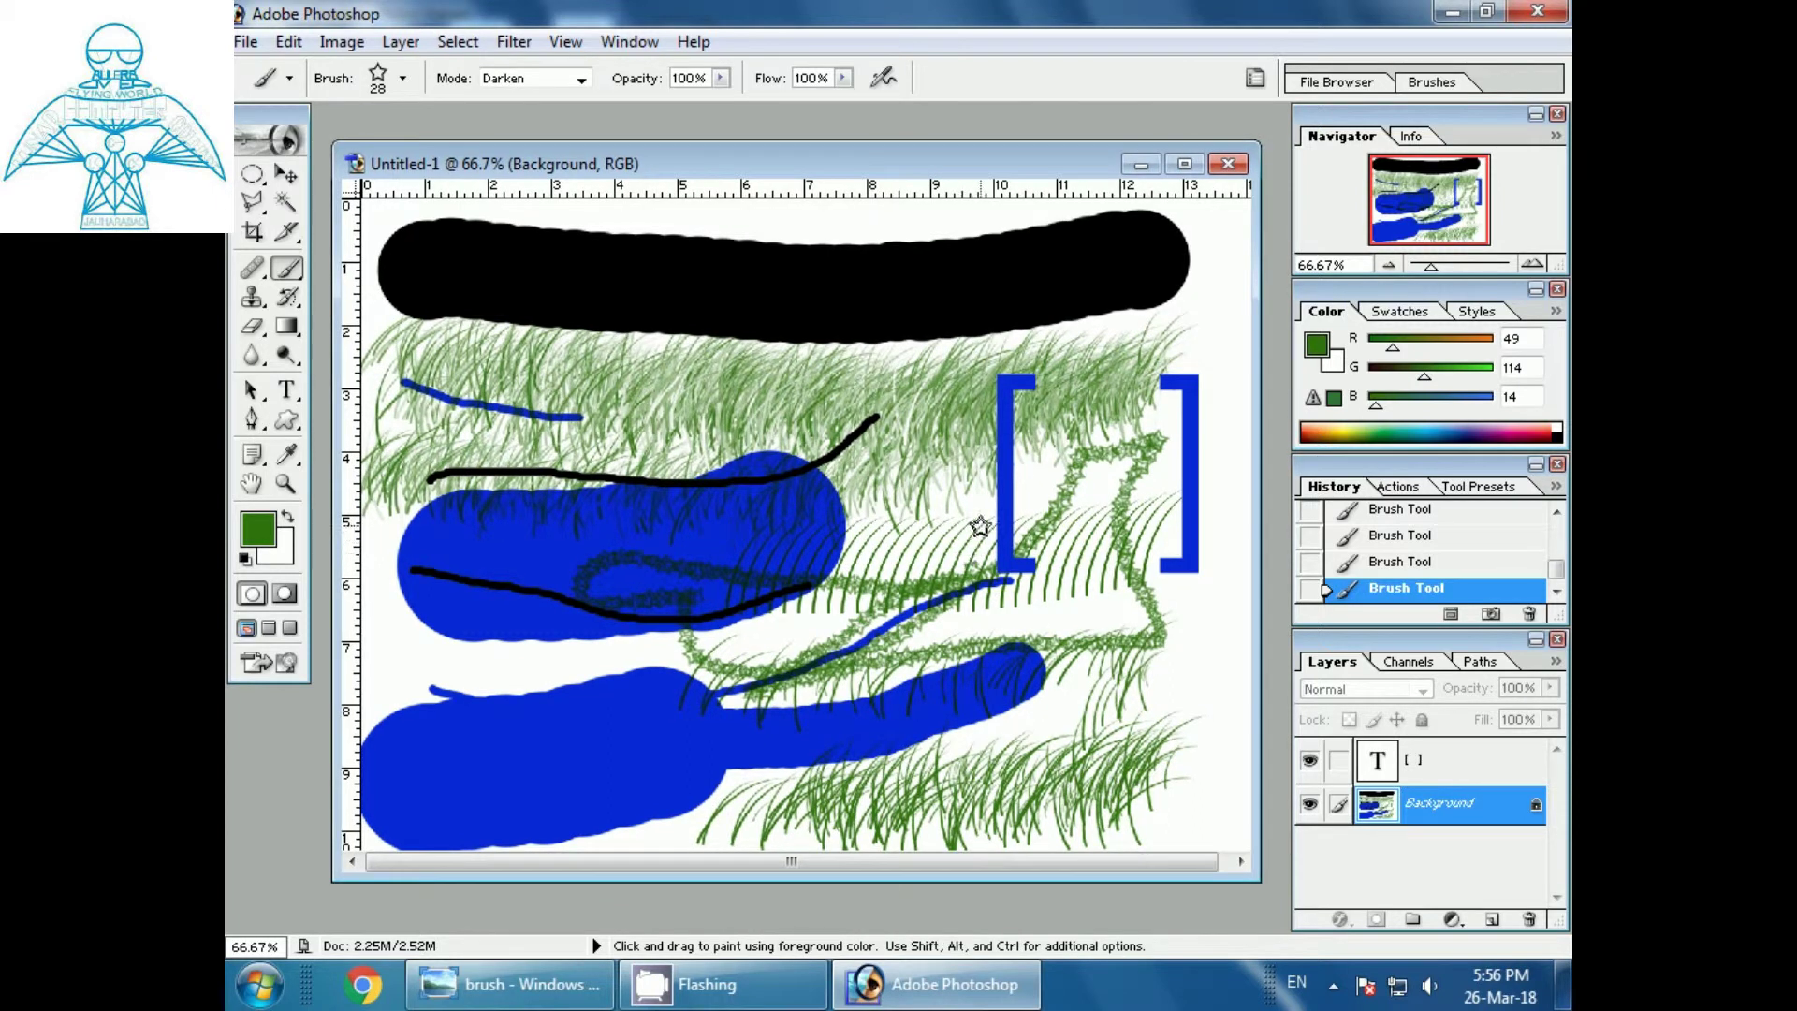
pyautogui.click(1420, 82)
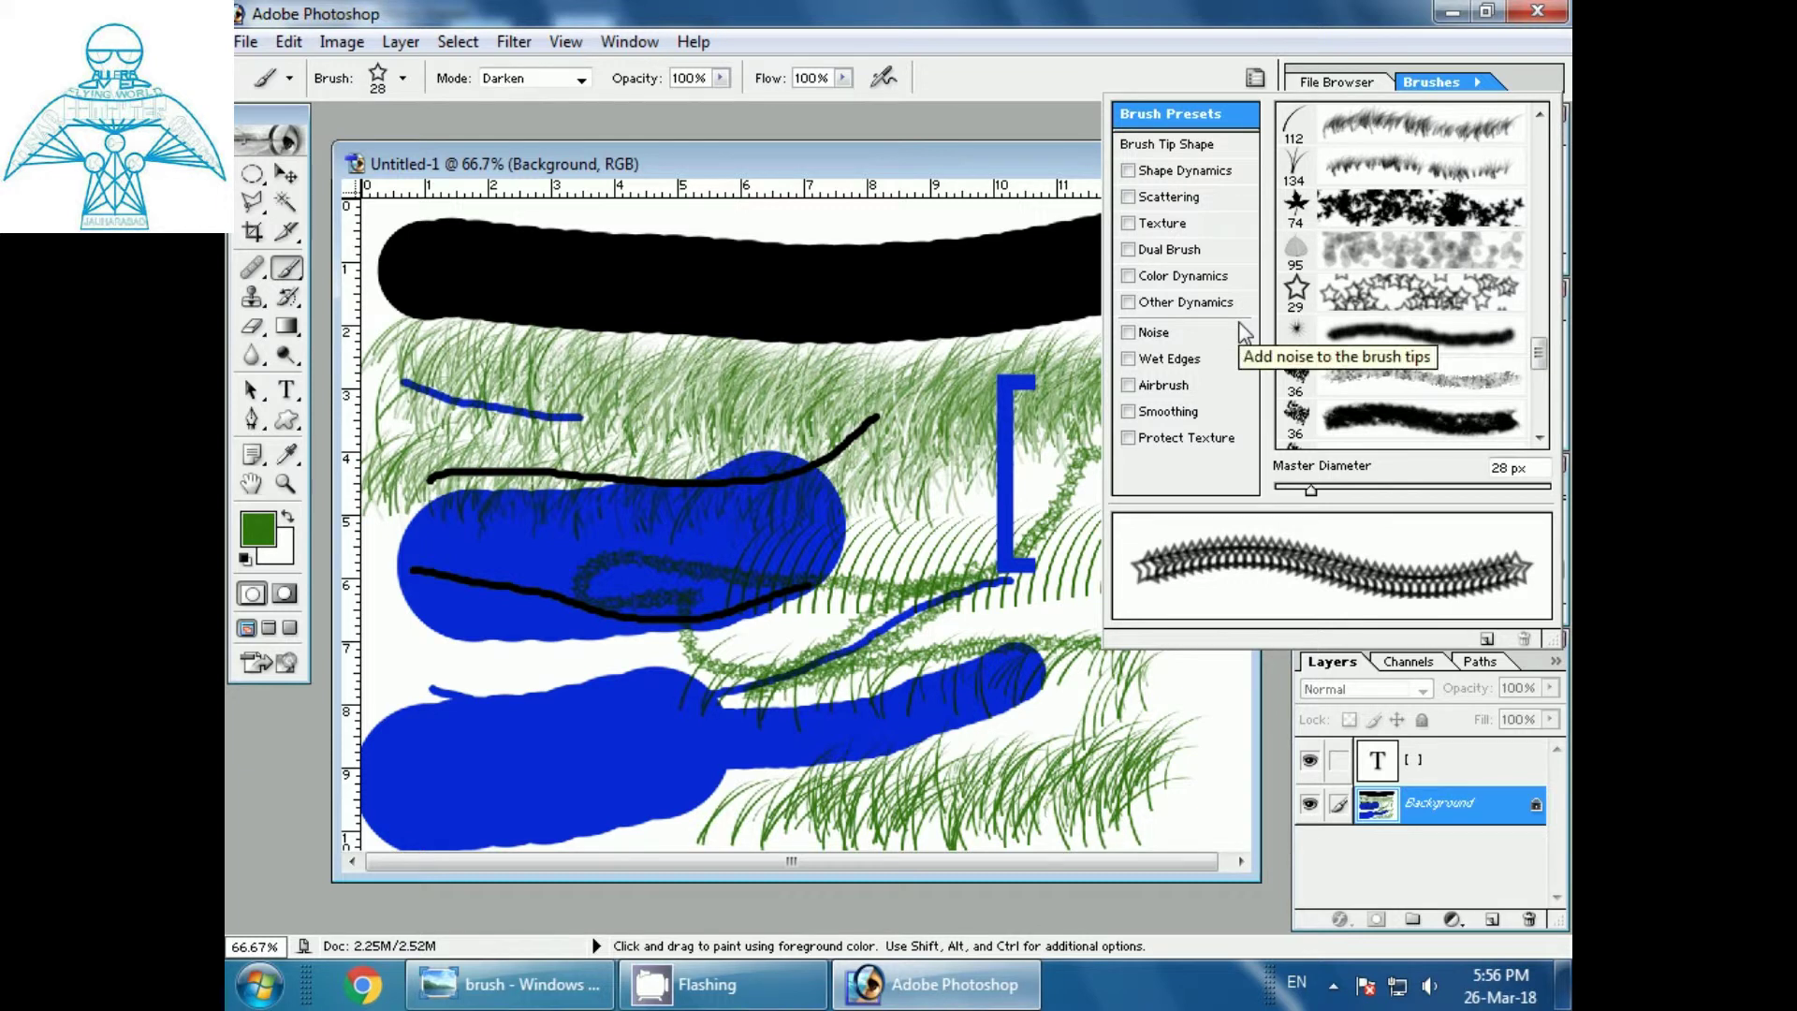
pyautogui.click(872, 157)
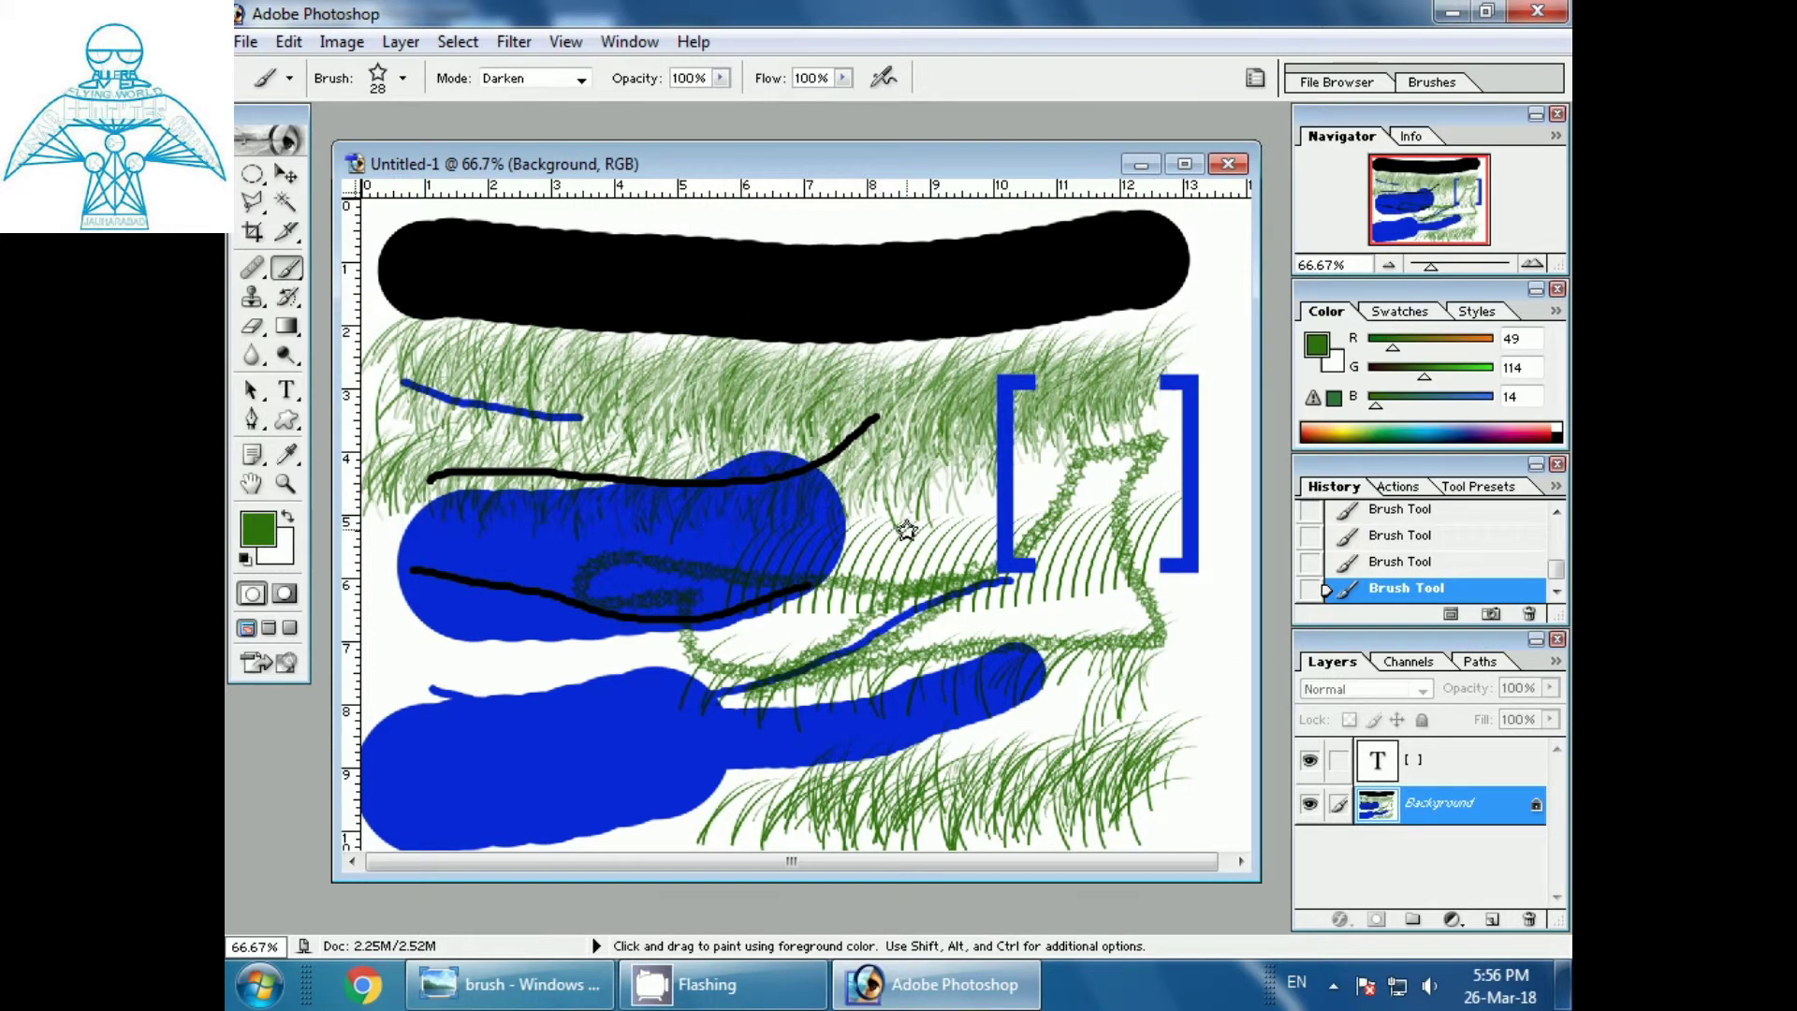
# Step: Clear everything painted on the Background layer and delete the bracket text layer
pyautogui.hotkey('ctrl', 'a')
pyautogui.press('Delete')
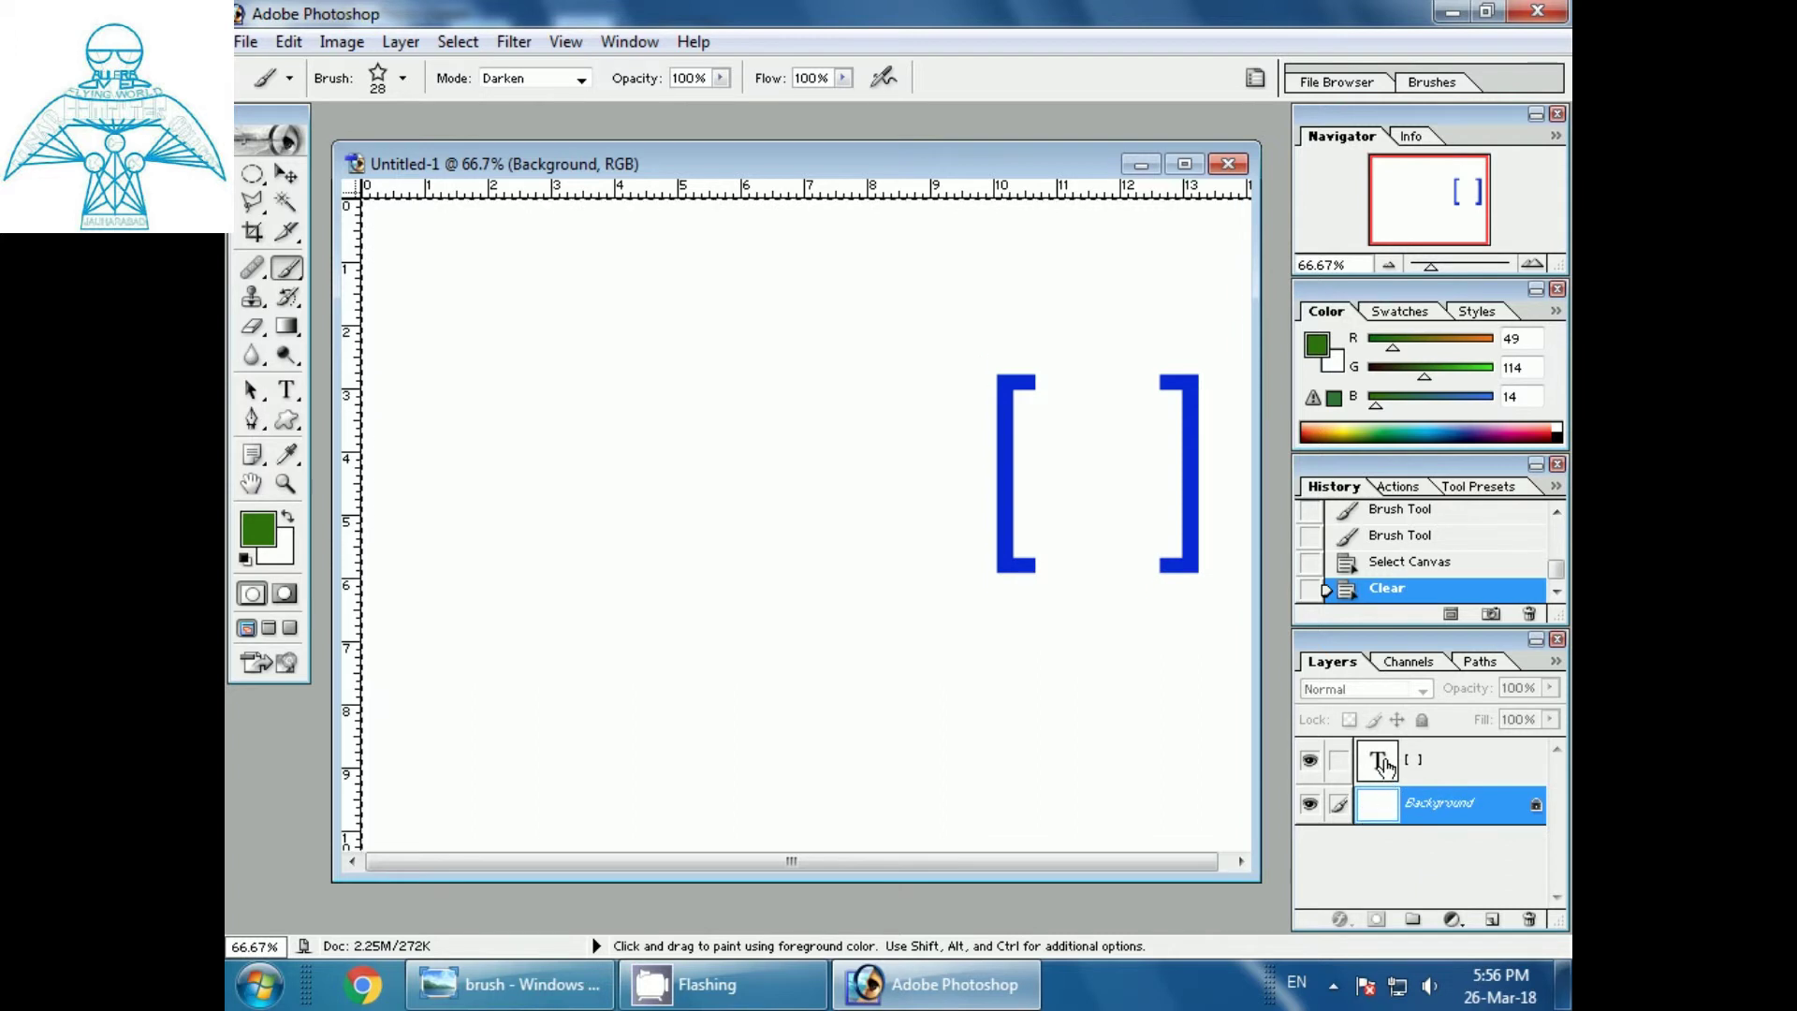
pyautogui.moveTo(1383, 767); pyautogui.dragTo(1529, 918)
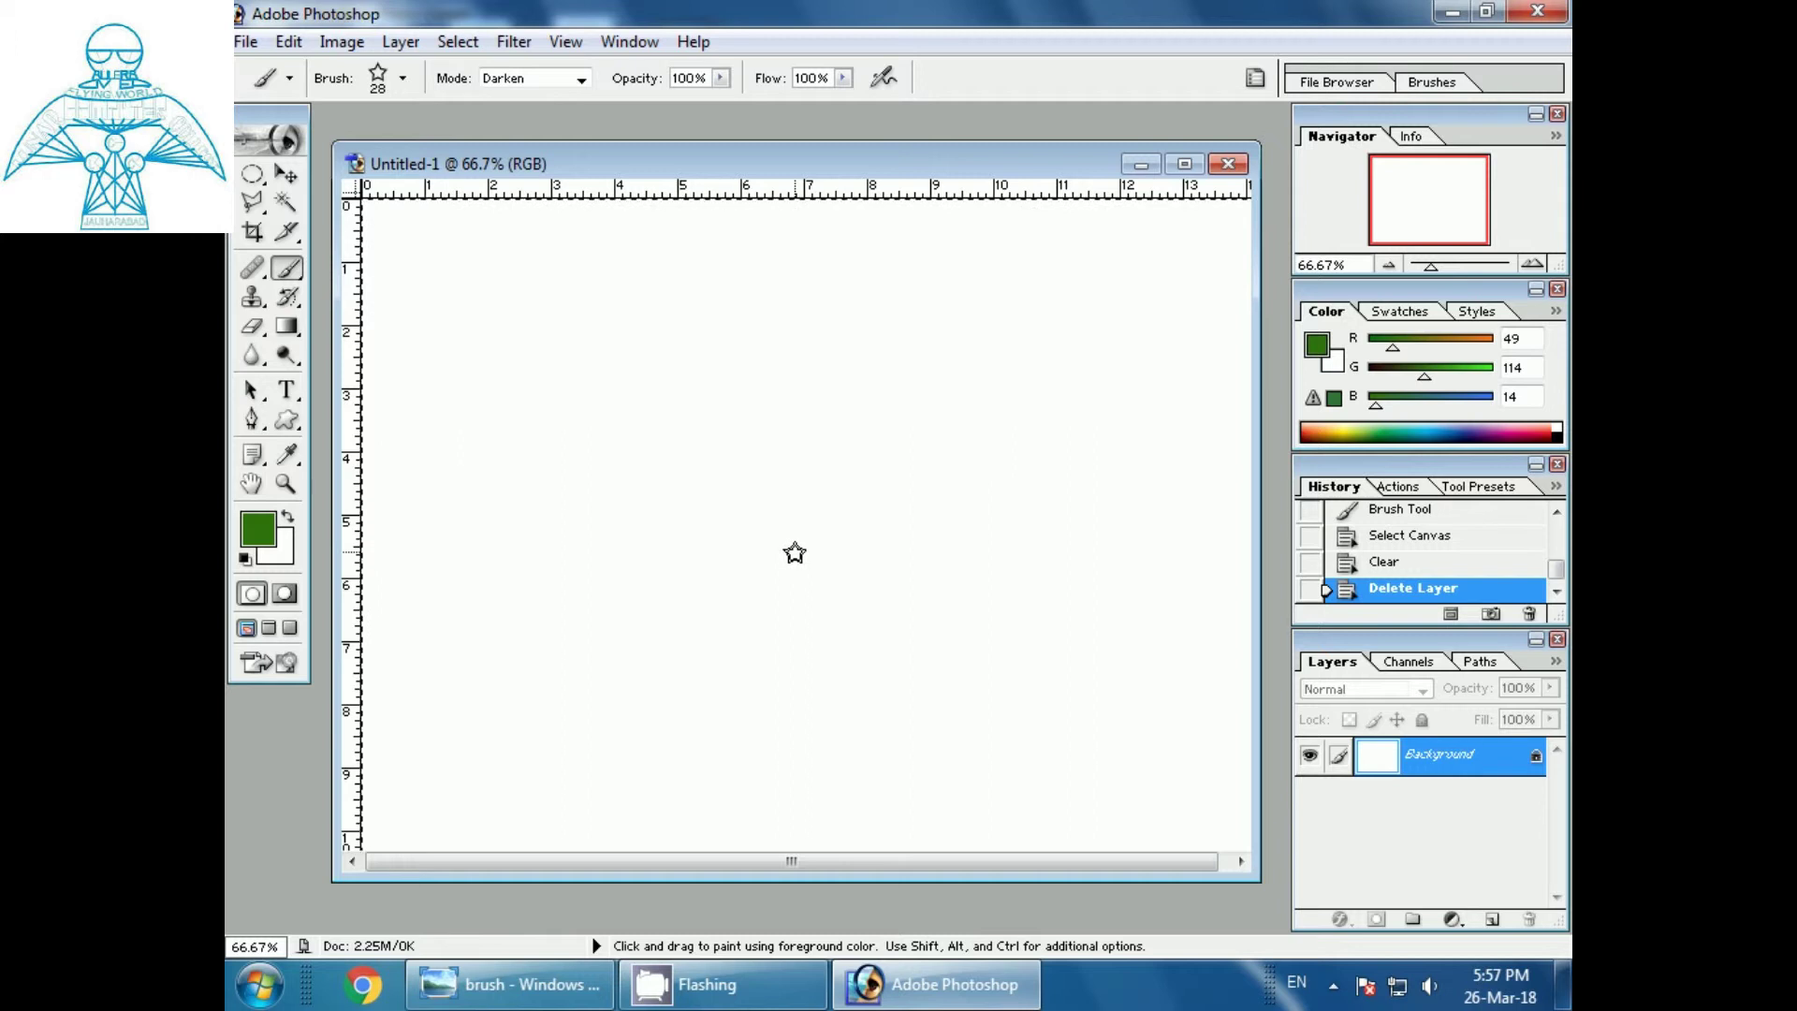
# Step: Enlarge the star brush to 175 px and paint a wide sagging green stroke across the upper part of the canvas
pyautogui.press(']')
pyautogui.press(']')
pyautogui.press(']')
pyautogui.press(']')
pyautogui.press(']')
pyautogui.press(']')
pyautogui.press(']')
pyautogui.press(']')
pyautogui.press(']')
pyautogui.press(']')
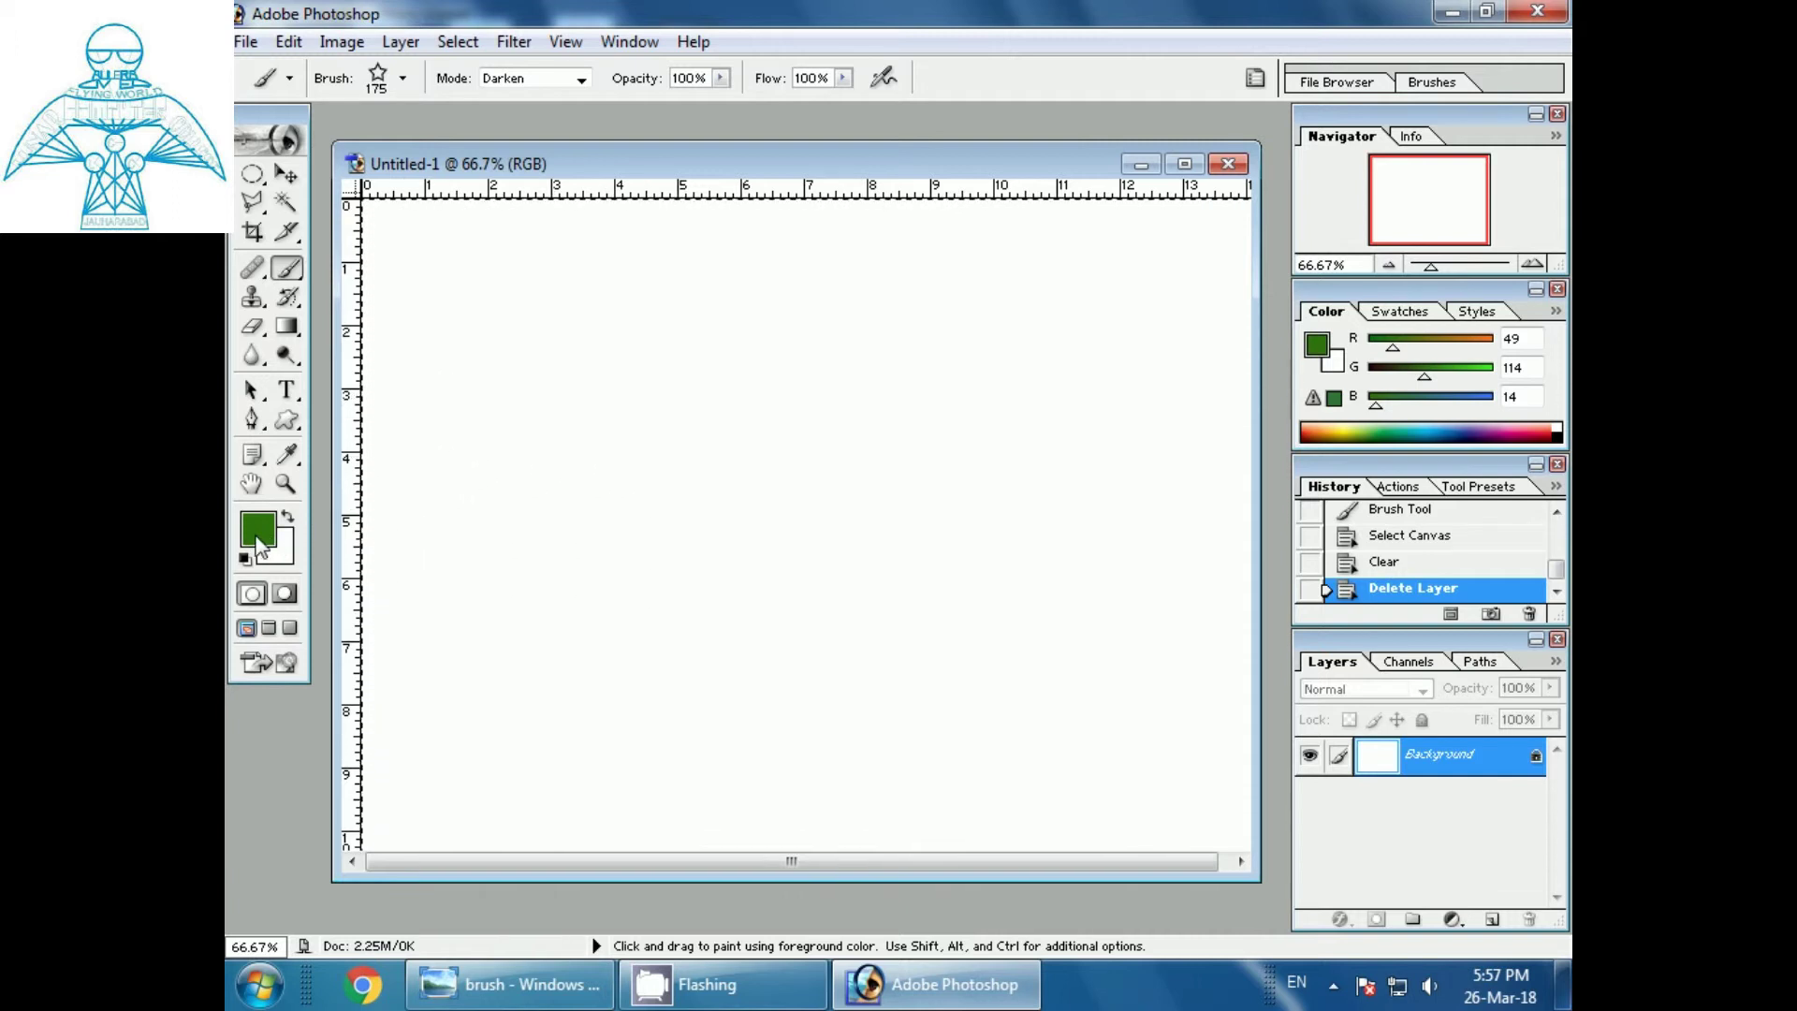
pyautogui.moveTo(449, 330)
pyautogui.mouseDown()
pyautogui.moveTo(809, 437)
pyautogui.moveTo(982, 369)
pyautogui.moveTo(1087, 301)
pyautogui.mouseUp()
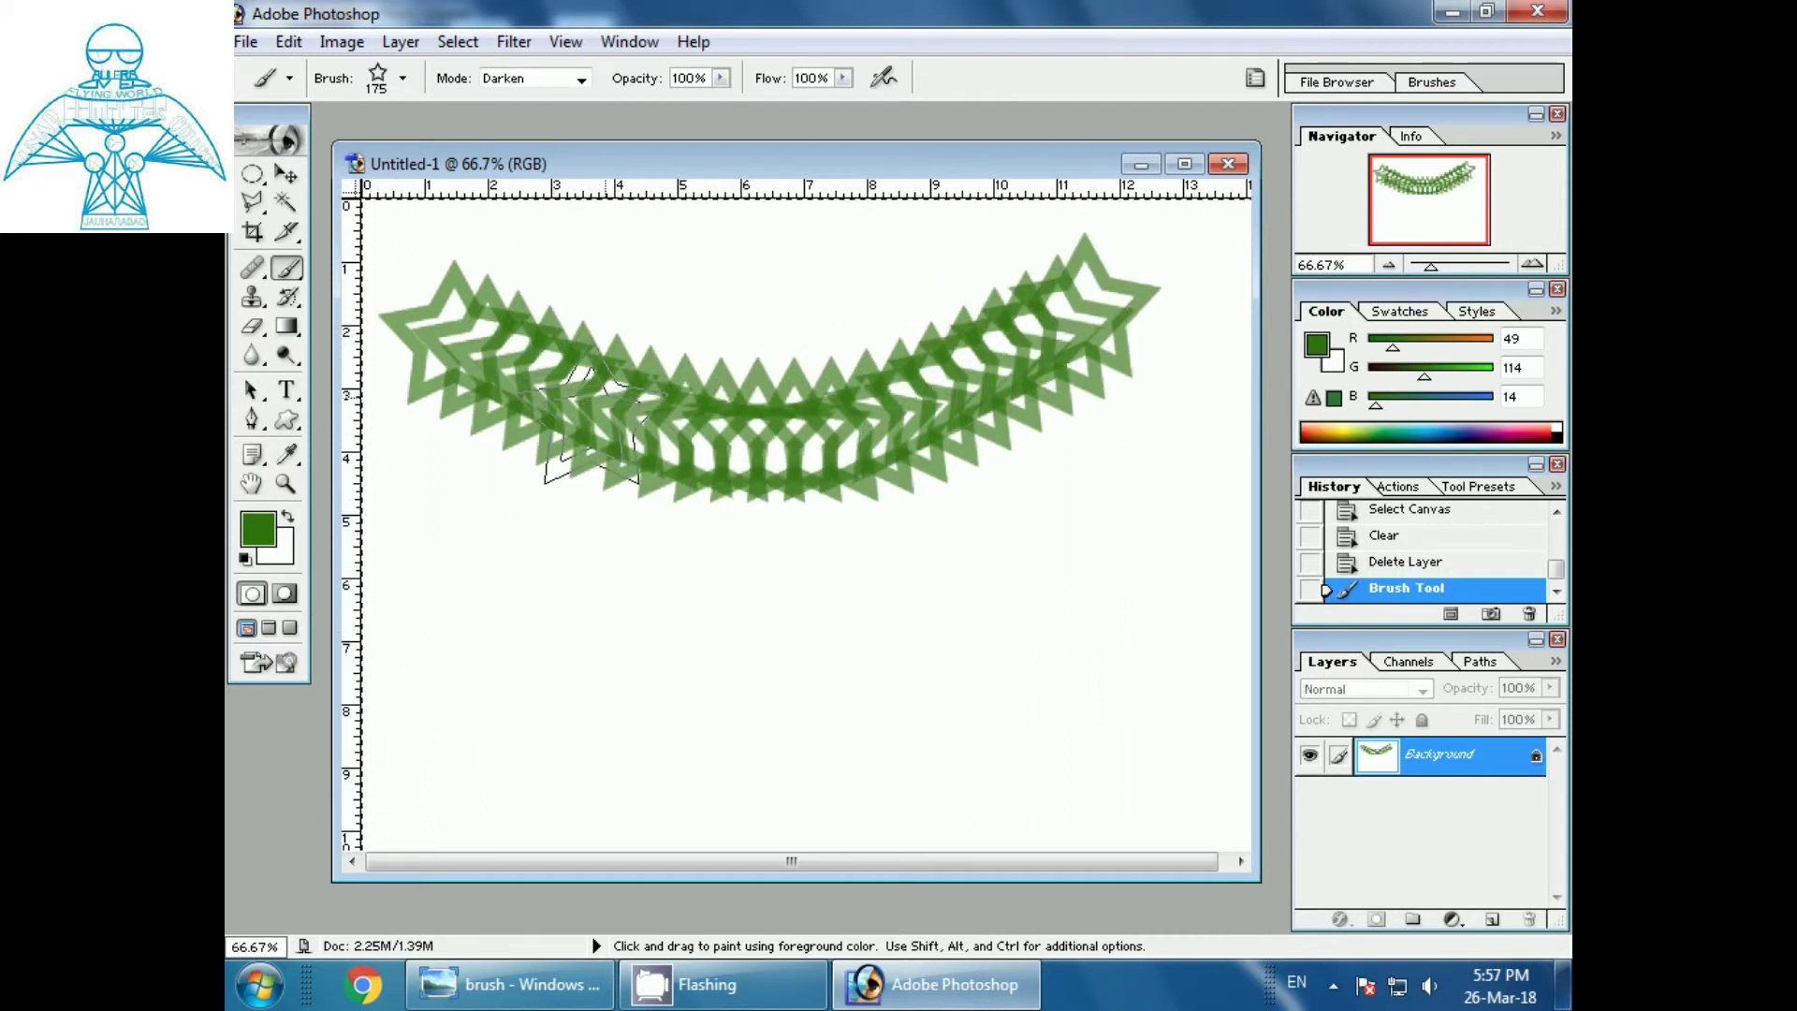
# Step: Choose the 95 px tip in Brush Tip Shape and paint a curved stroke below the star band
pyautogui.click(1441, 82)
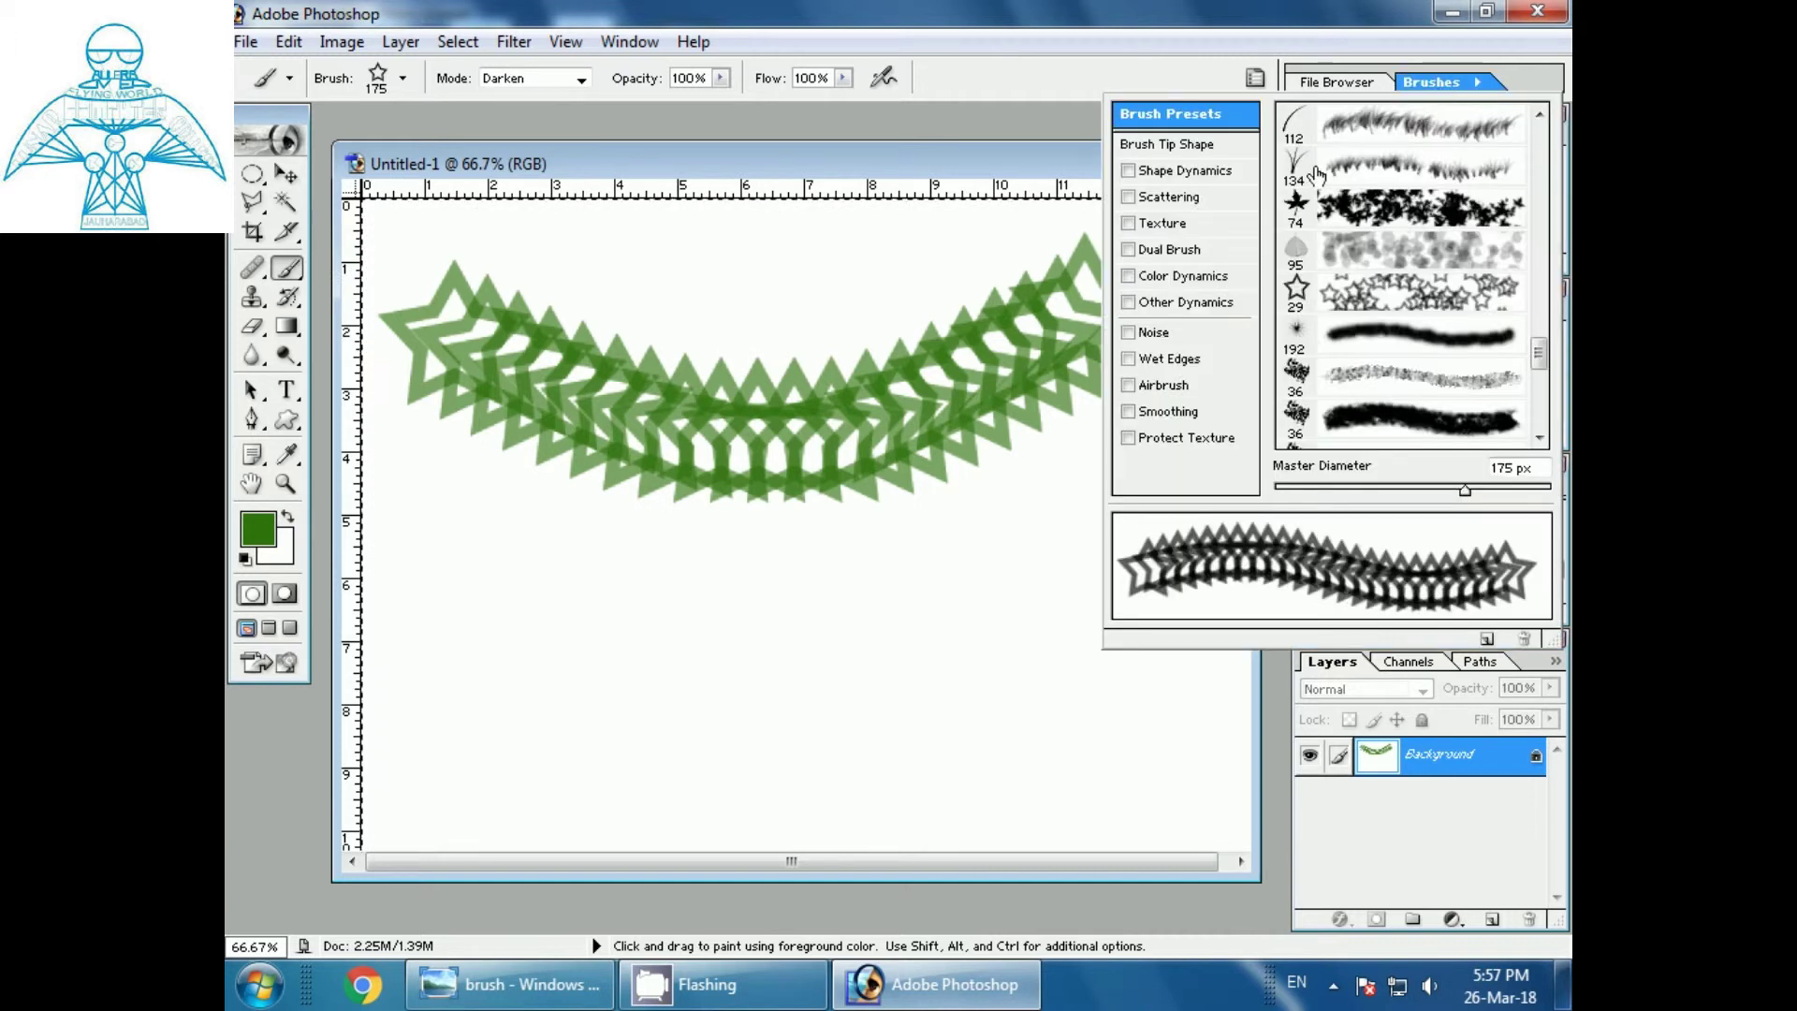
pyautogui.click(1179, 148)
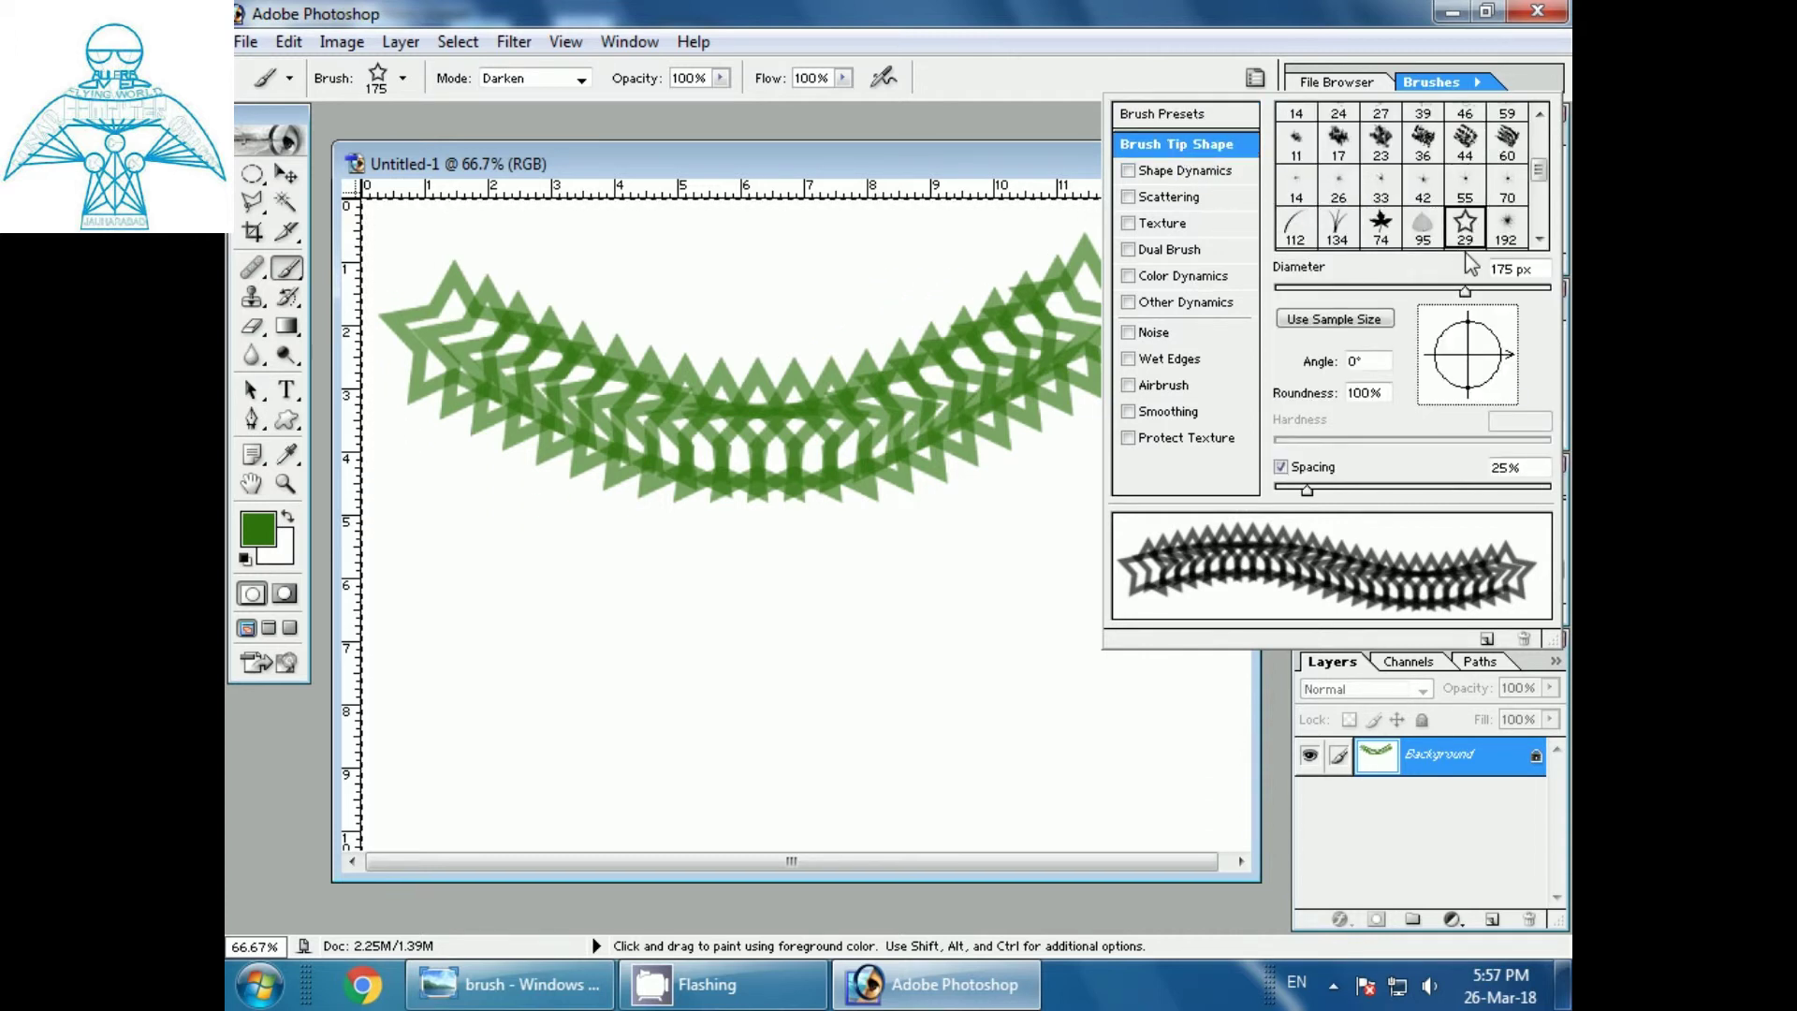
pyautogui.click(1423, 229)
pyautogui.moveTo(496, 595)
pyautogui.mouseDown()
pyautogui.moveTo(581, 649)
pyautogui.moveTo(635, 654)
pyautogui.moveTo(821, 640)
pyautogui.moveTo(1044, 582)
pyautogui.mouseUp()
# Step: Choose the 74 px maple leaf tip in Brush Tip Shape and paint a curved green stroke near the canvas's lower edge
pyautogui.click(1412, 84)
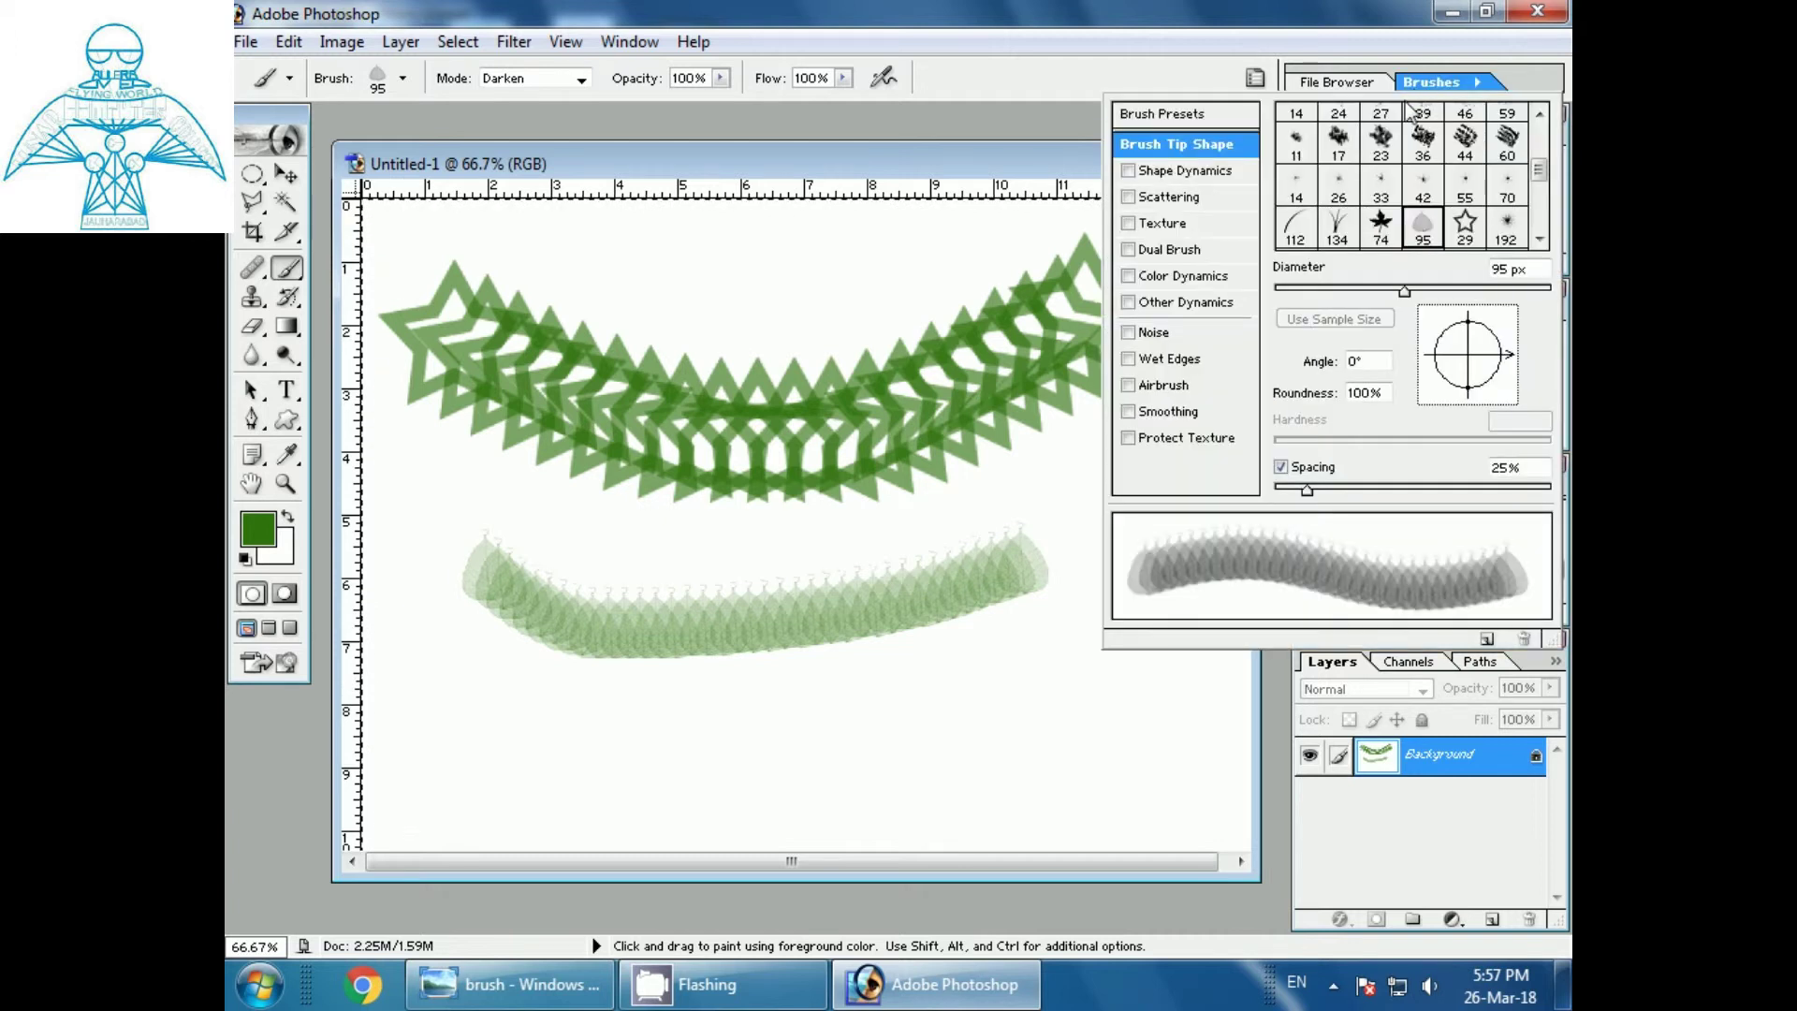
pyautogui.click(1381, 228)
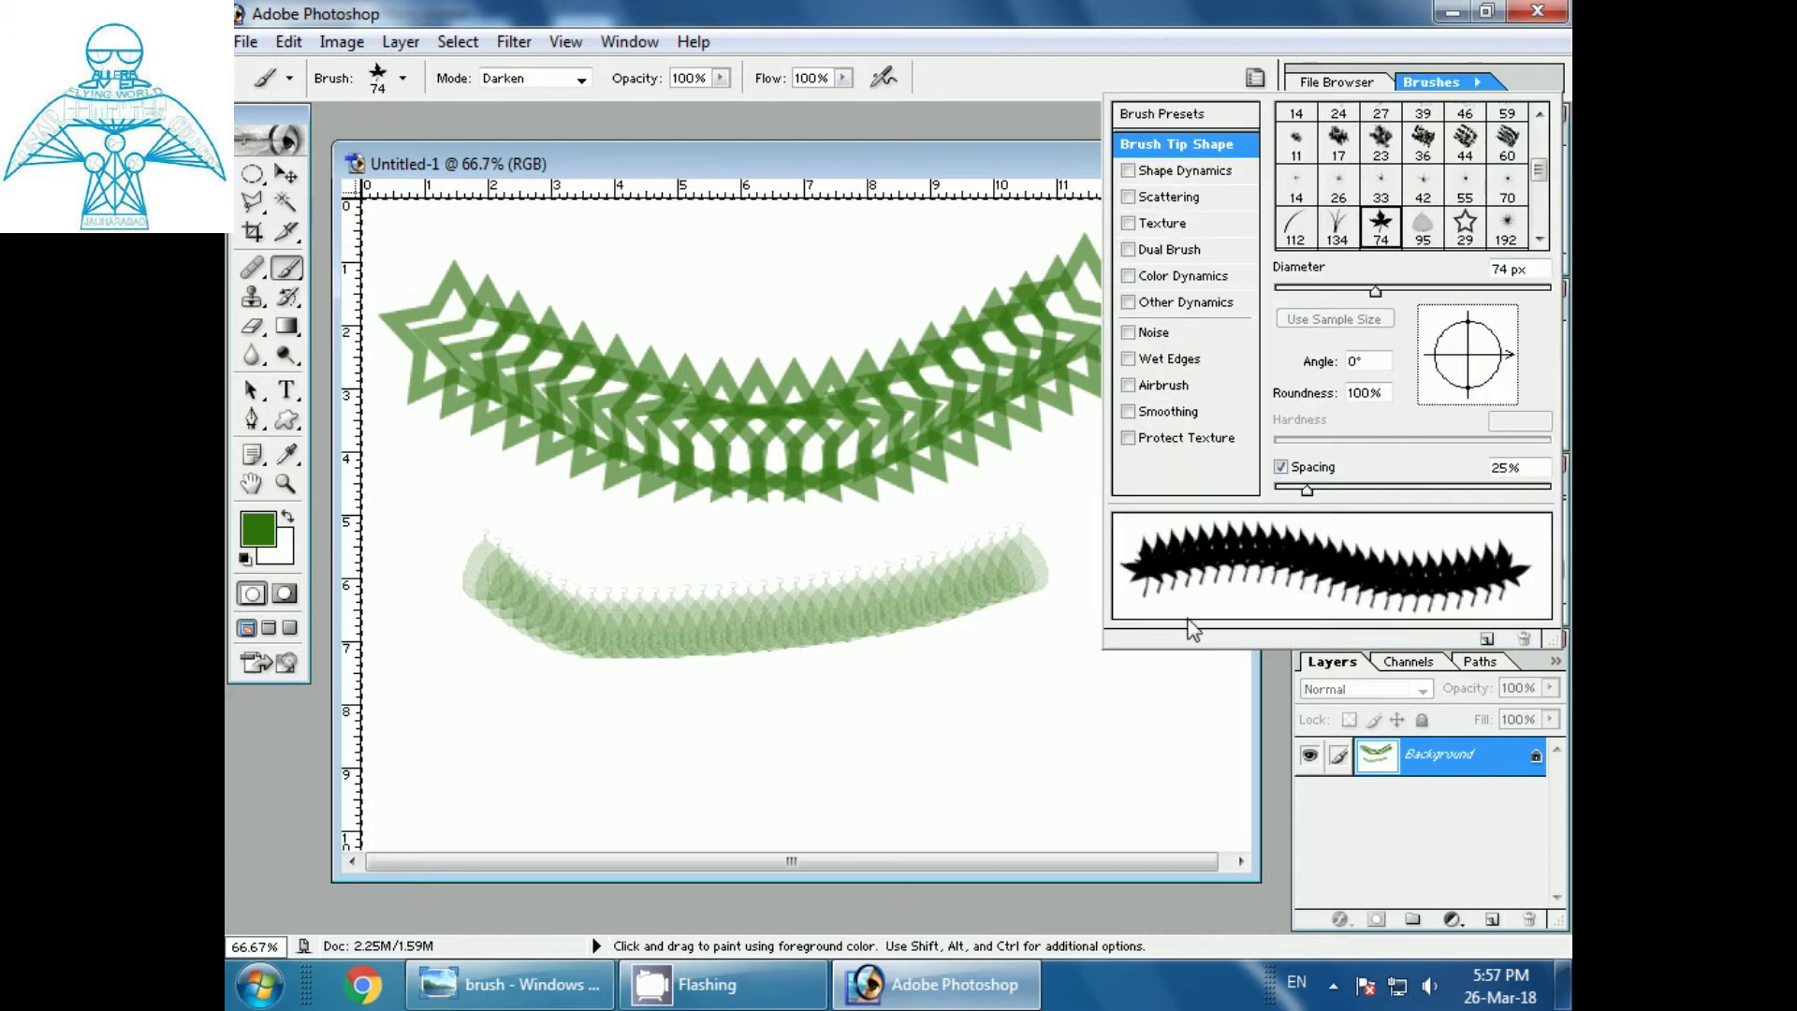
pyautogui.moveTo(449, 730)
pyautogui.mouseDown()
pyautogui.moveTo(584, 761)
pyautogui.moveTo(756, 767)
pyautogui.moveTo(909, 749)
pyautogui.moveTo(1123, 688)
pyautogui.mouseUp()
# Step: Set the leaf brush's spacing to 92% and paint a sagging row of separate leaves along the canvas's upper edge
pyautogui.click(1423, 82)
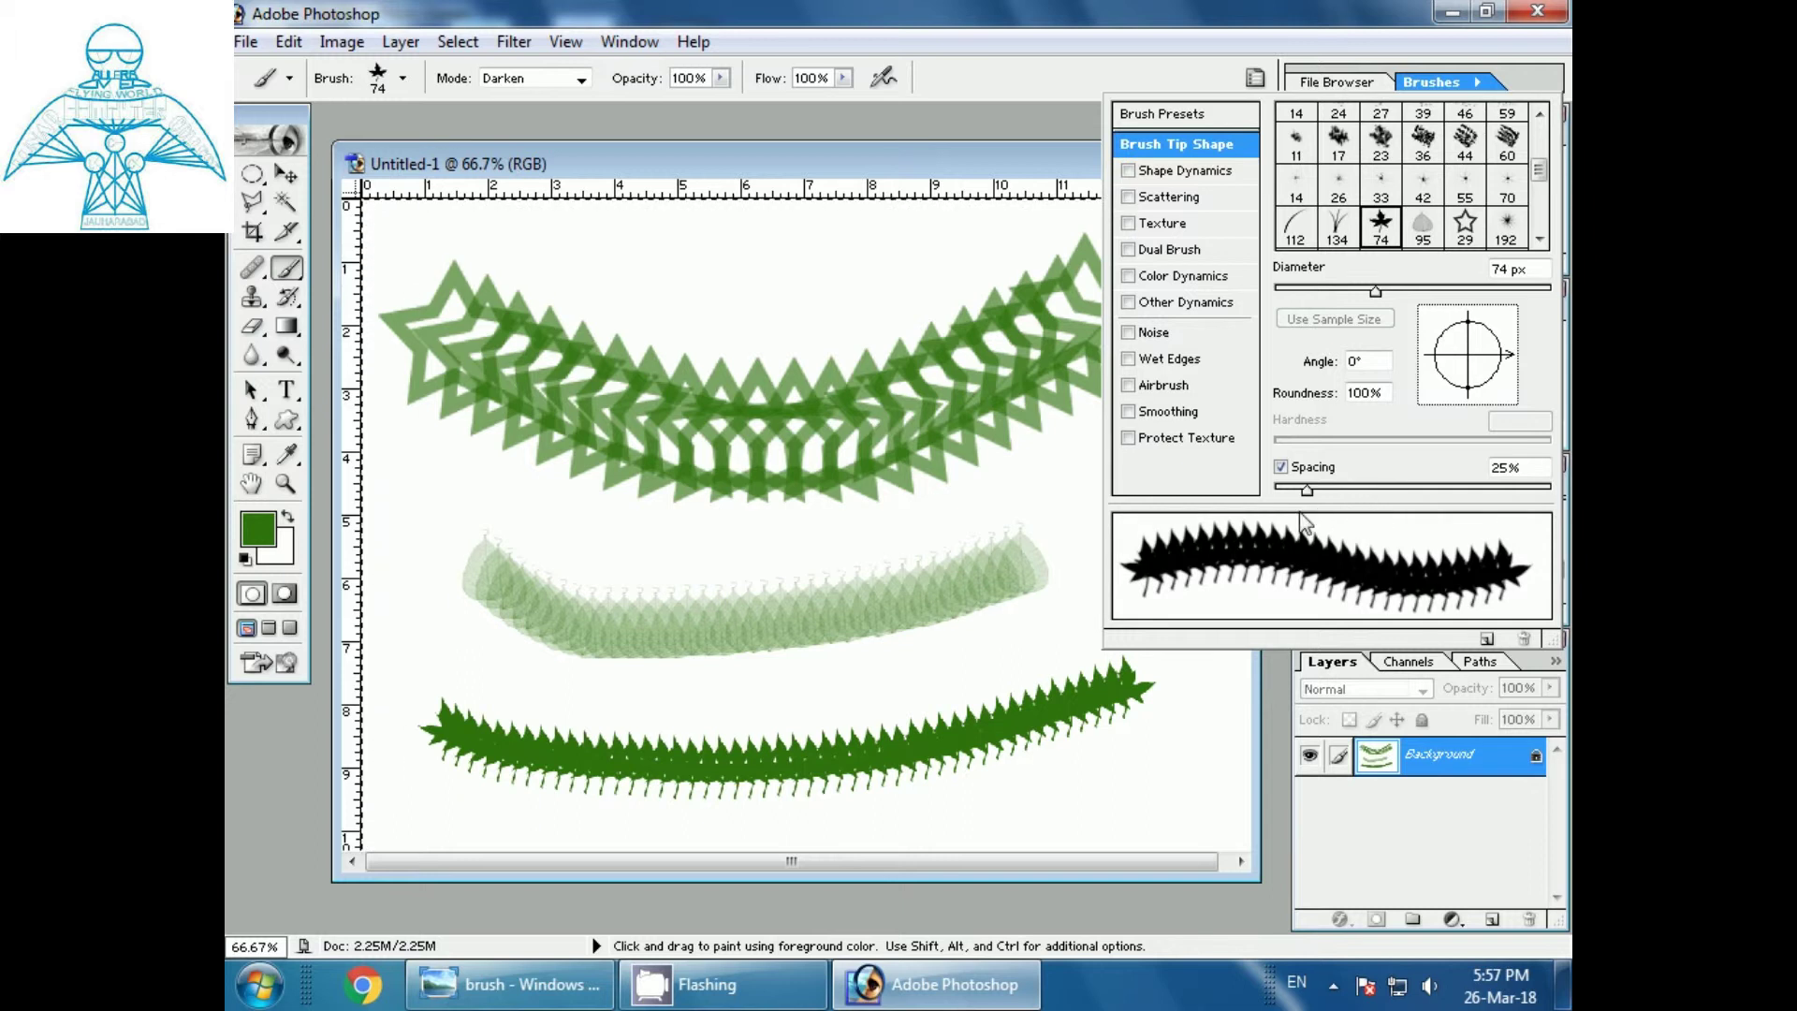
pyautogui.moveTo(1306, 489); pyautogui.dragTo(1401, 500)
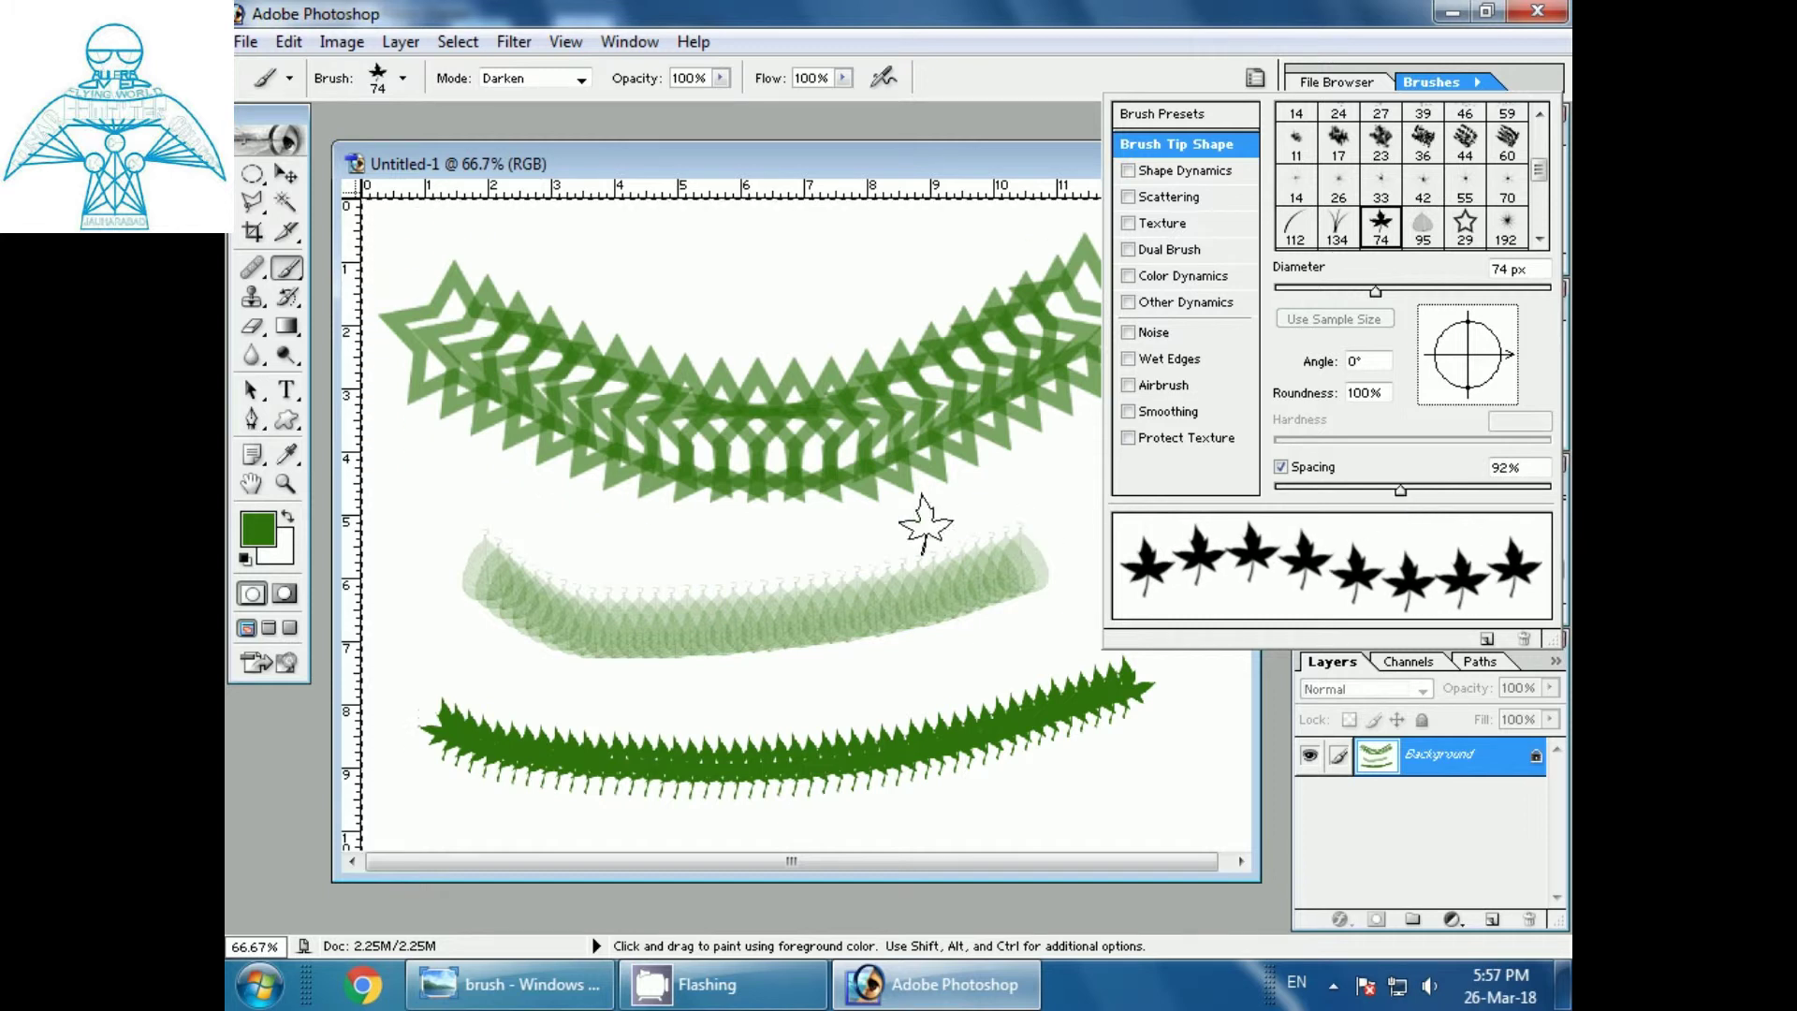
pyautogui.moveTo(483, 232)
pyautogui.mouseDown()
pyautogui.moveTo(714, 271)
pyautogui.moveTo(909, 248)
pyautogui.mouseUp()
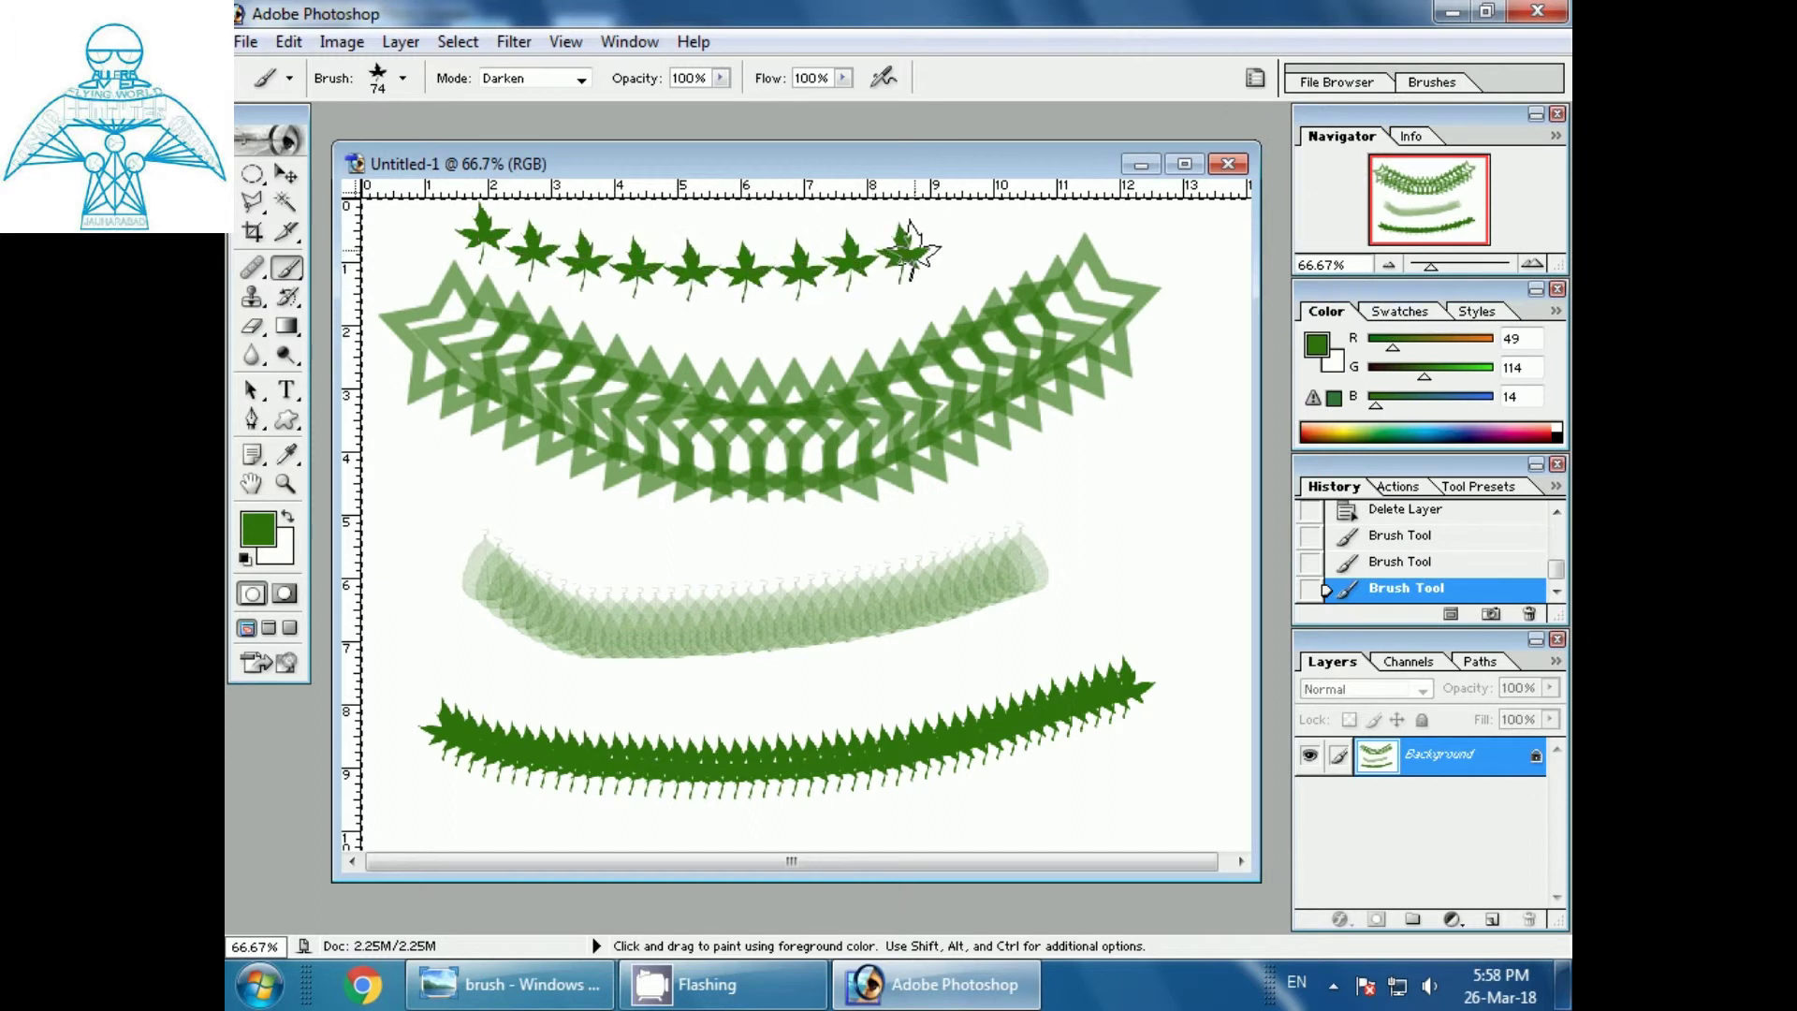
pyautogui.moveTo(1102, 220); pyautogui.dragTo(1102, 220)
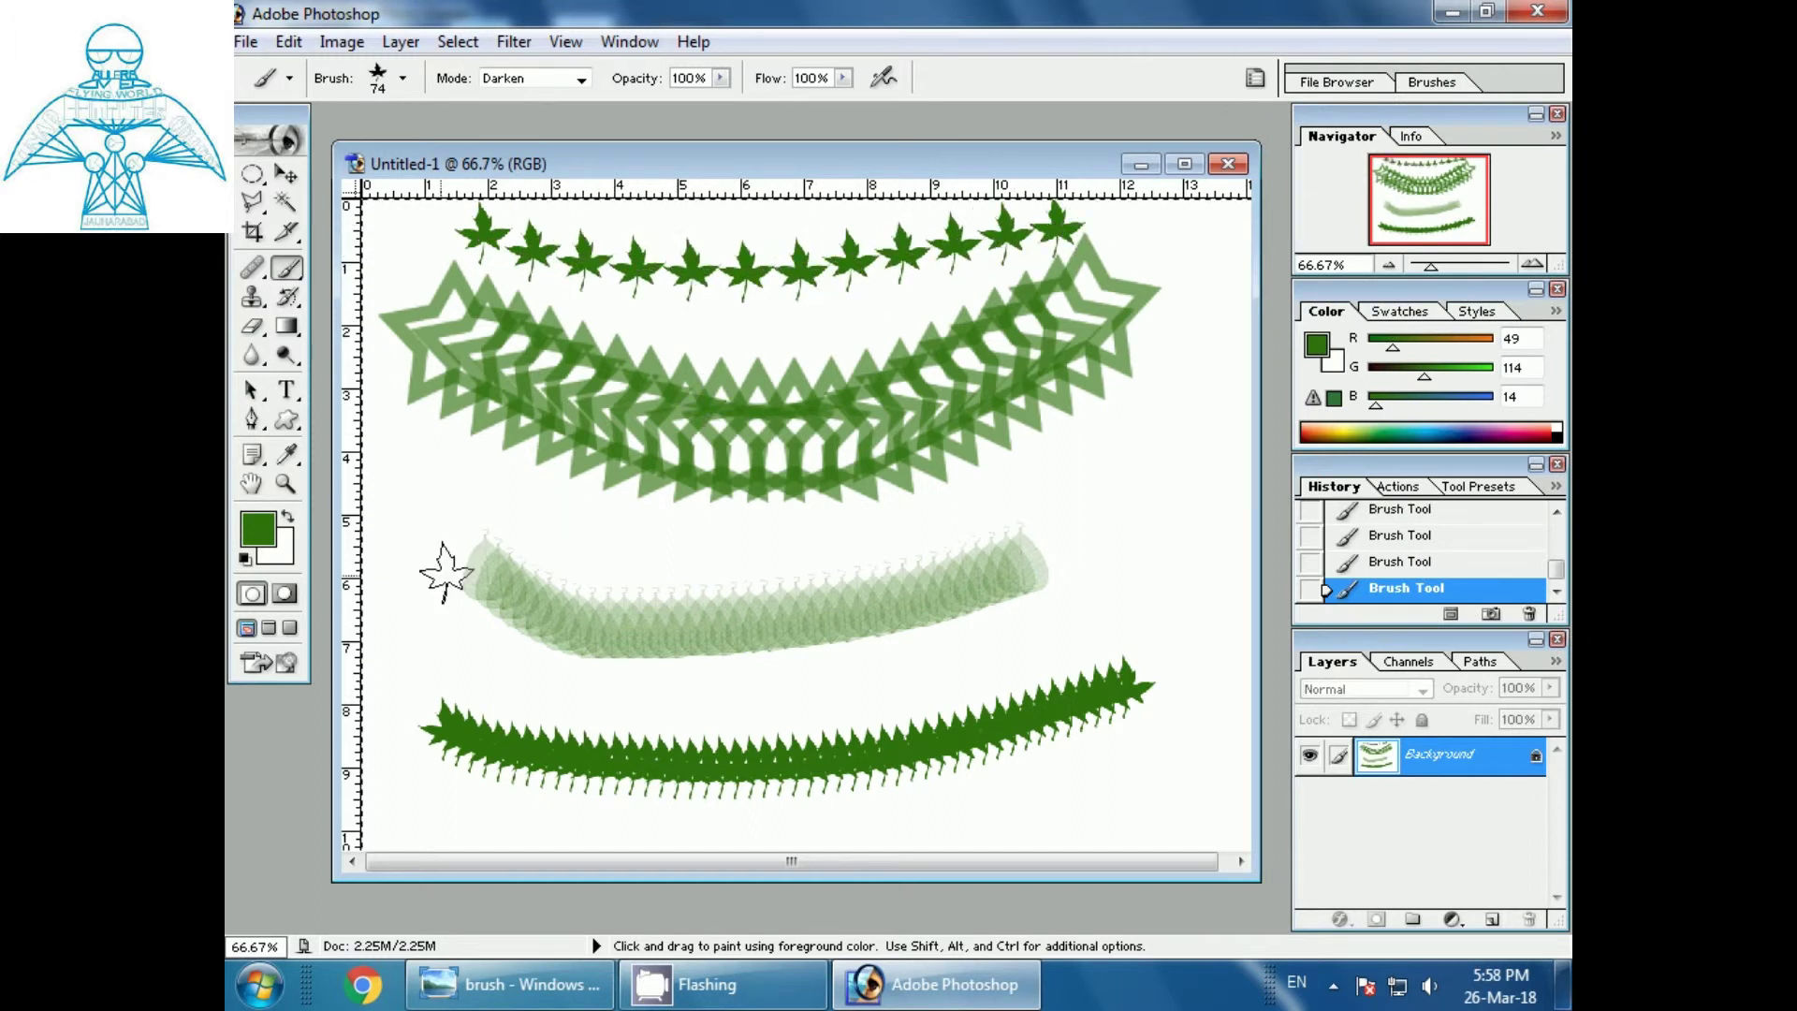
# Step: Turn off Spacing for the leaf brush and paint a stroke rising from the lower middle to the right side of the canvas
pyautogui.click(1429, 86)
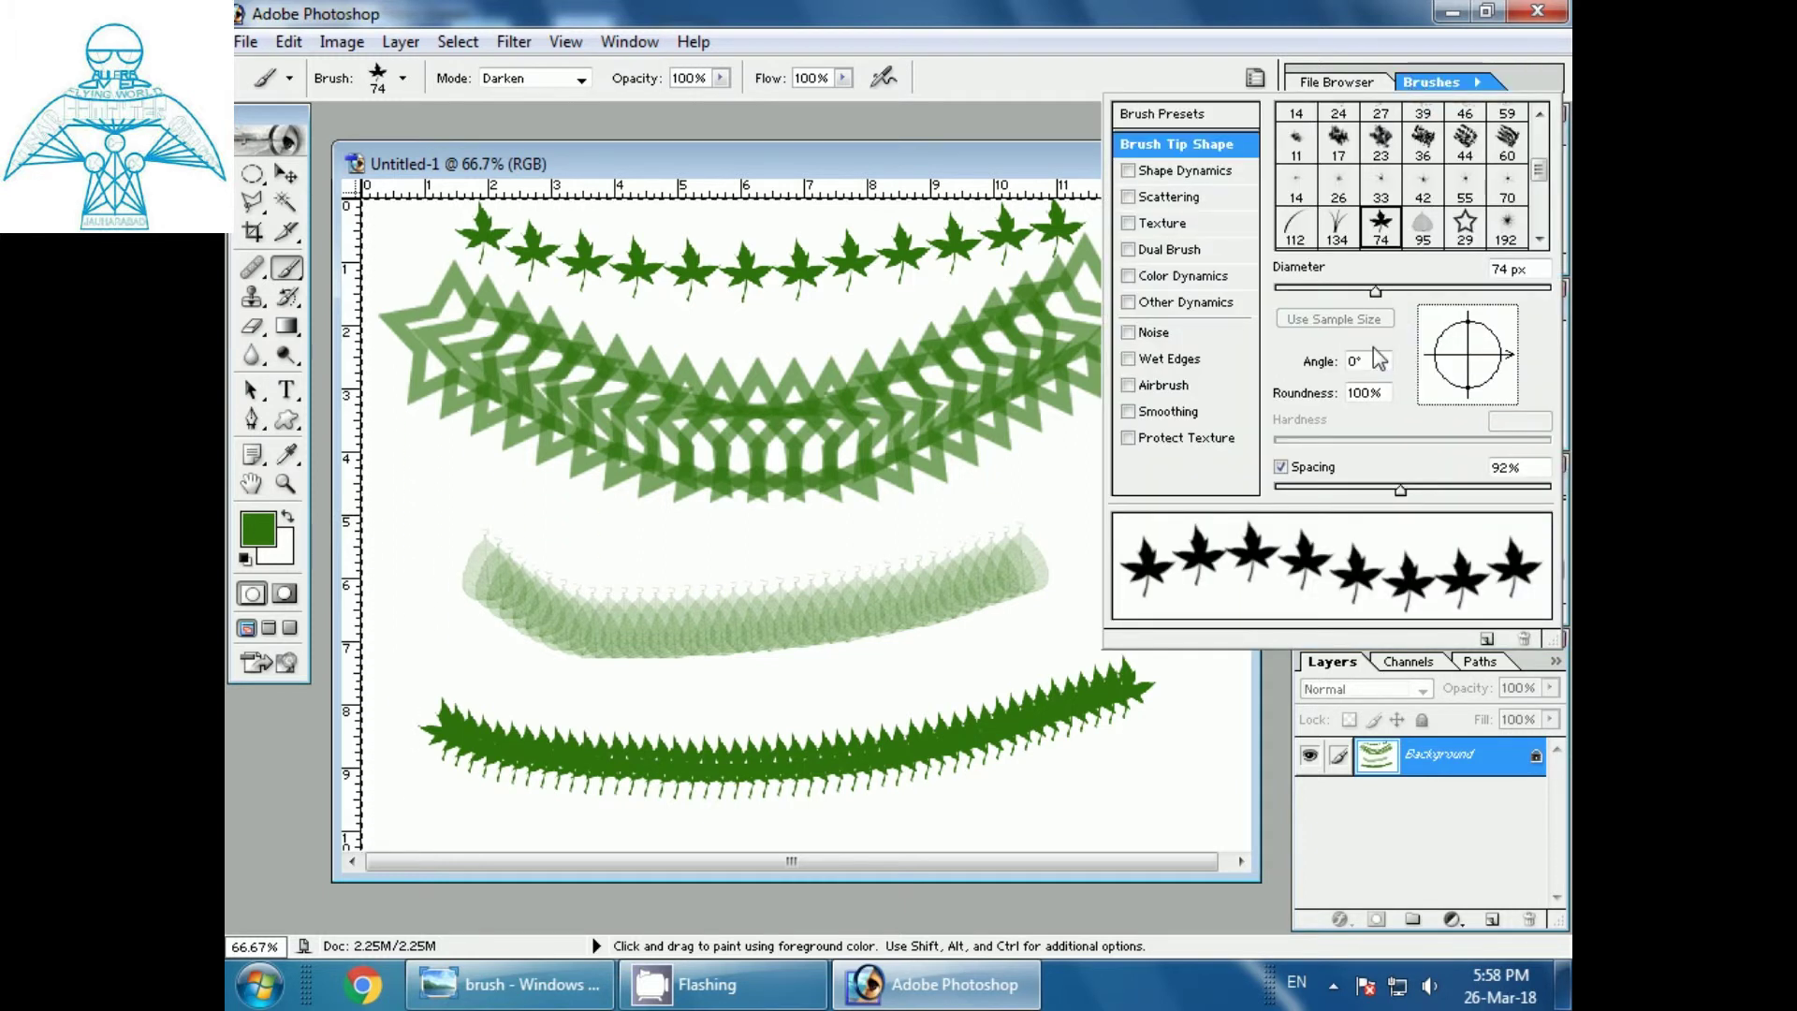
pyautogui.click(1280, 467)
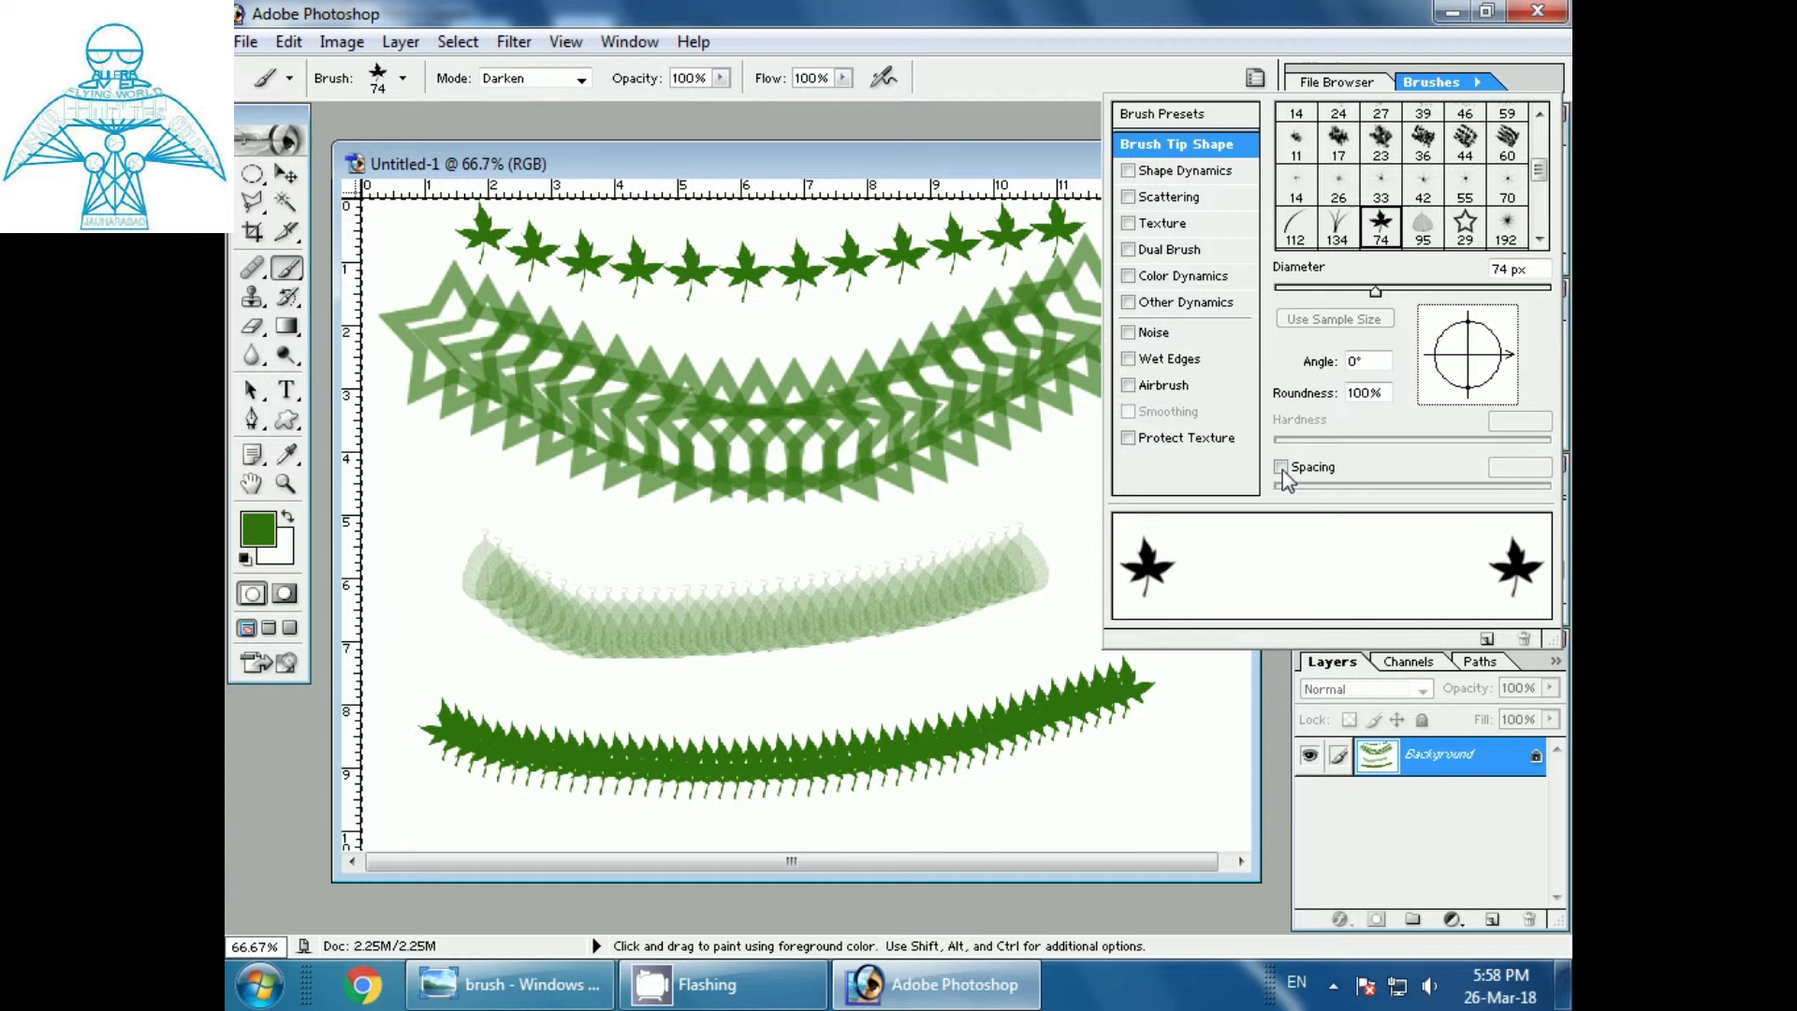
pyautogui.moveTo(781, 678)
pyautogui.mouseDown()
pyautogui.moveTo(975, 645)
pyautogui.moveTo(1069, 591)
pyautogui.moveTo(1122, 522)
pyautogui.mouseUp()
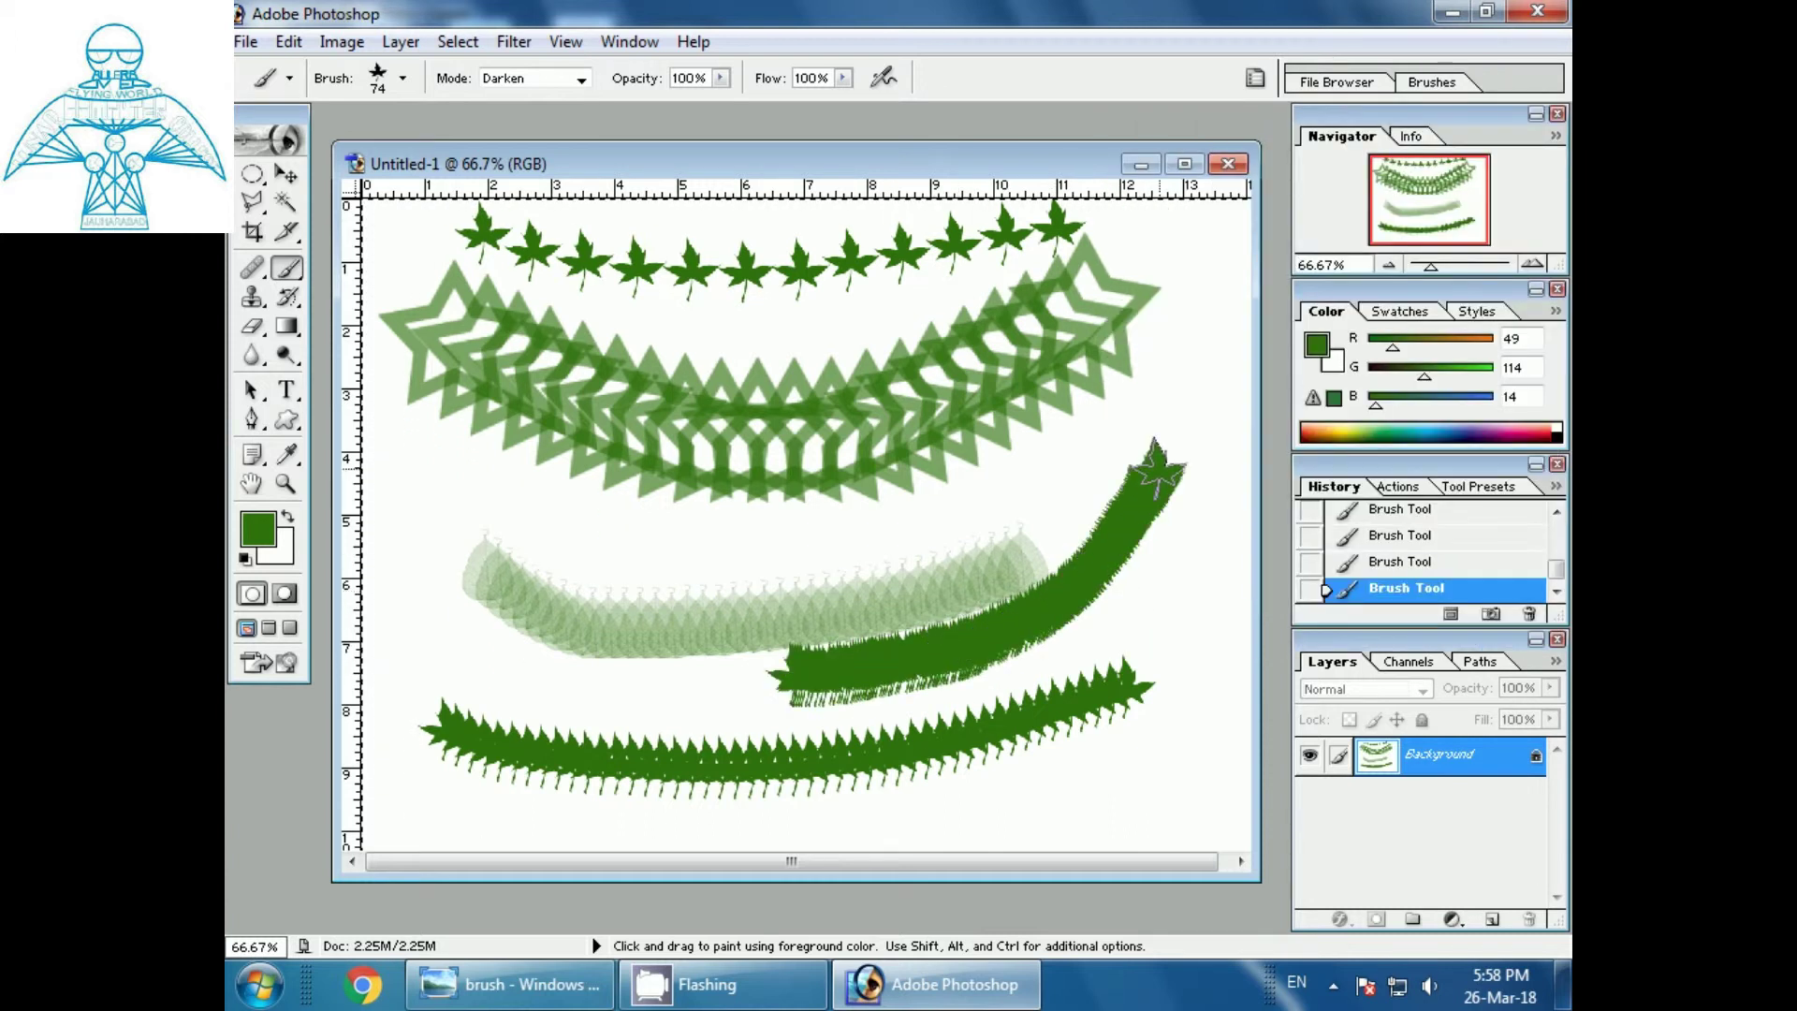
# Step: Turn Spacing back on, choose the hard round 13 px tip and paint a thin green curve below the star band
pyautogui.click(1433, 84)
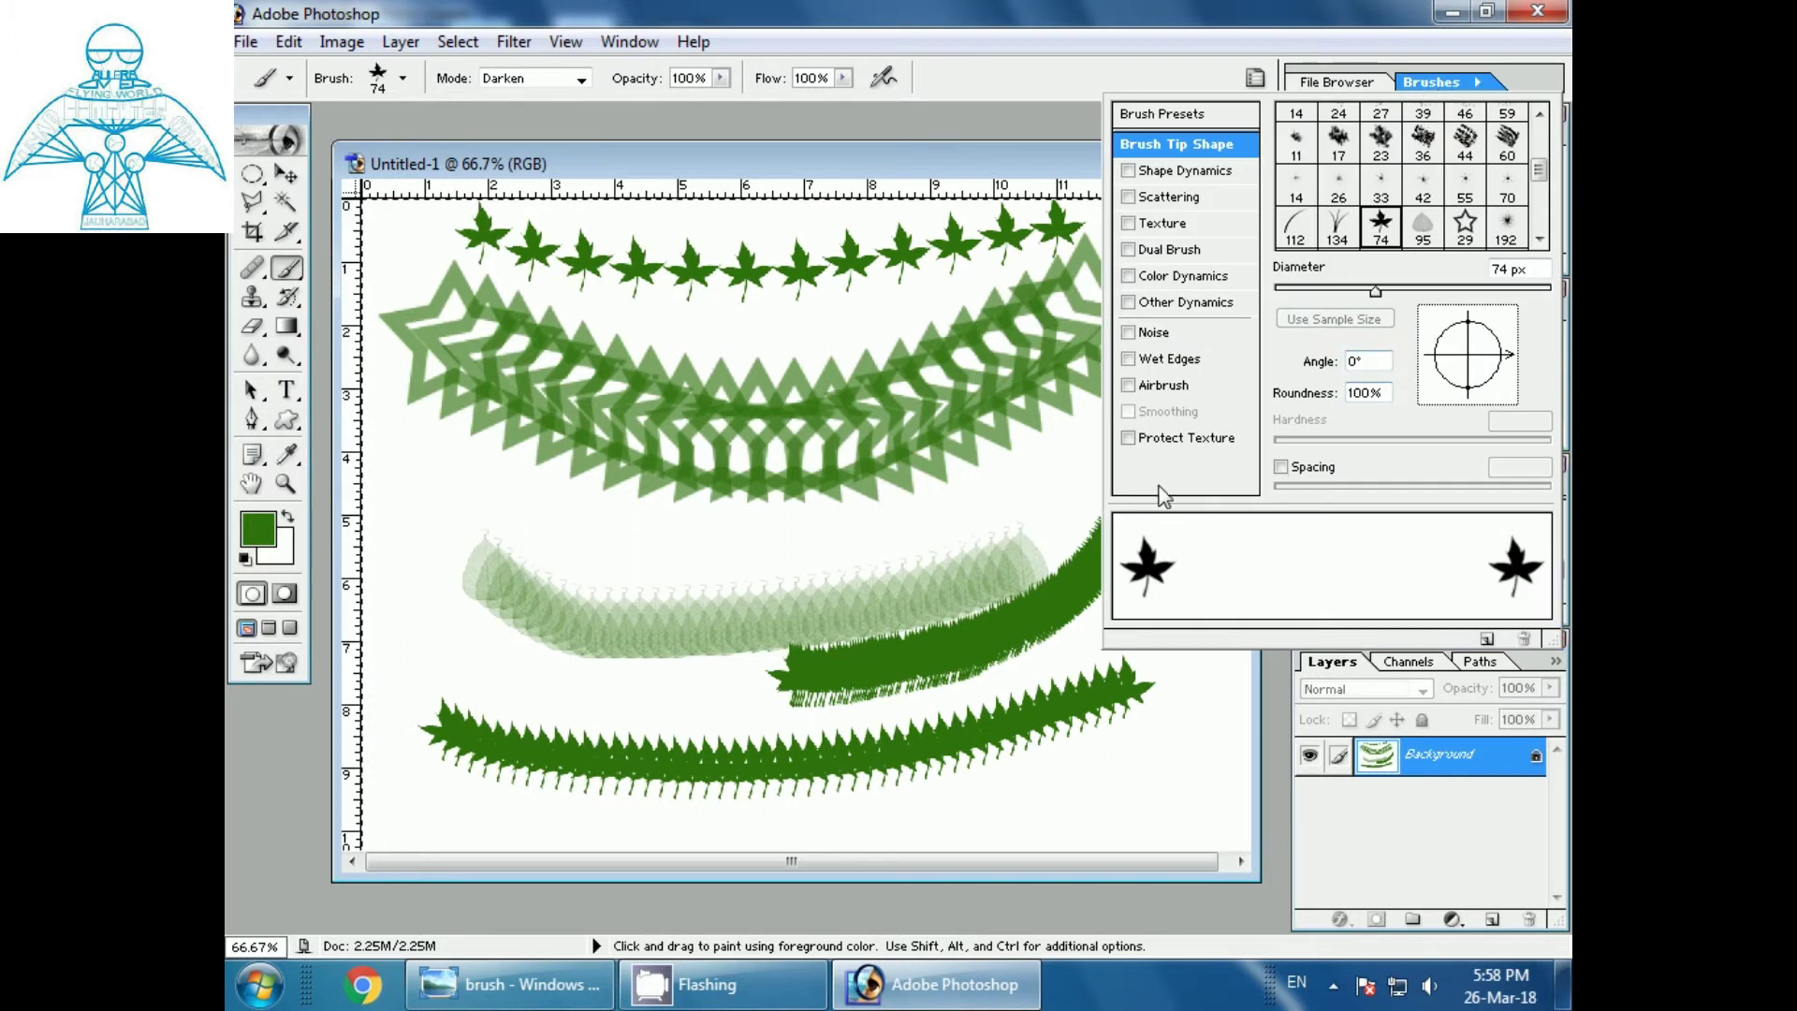
pyautogui.click(1281, 467)
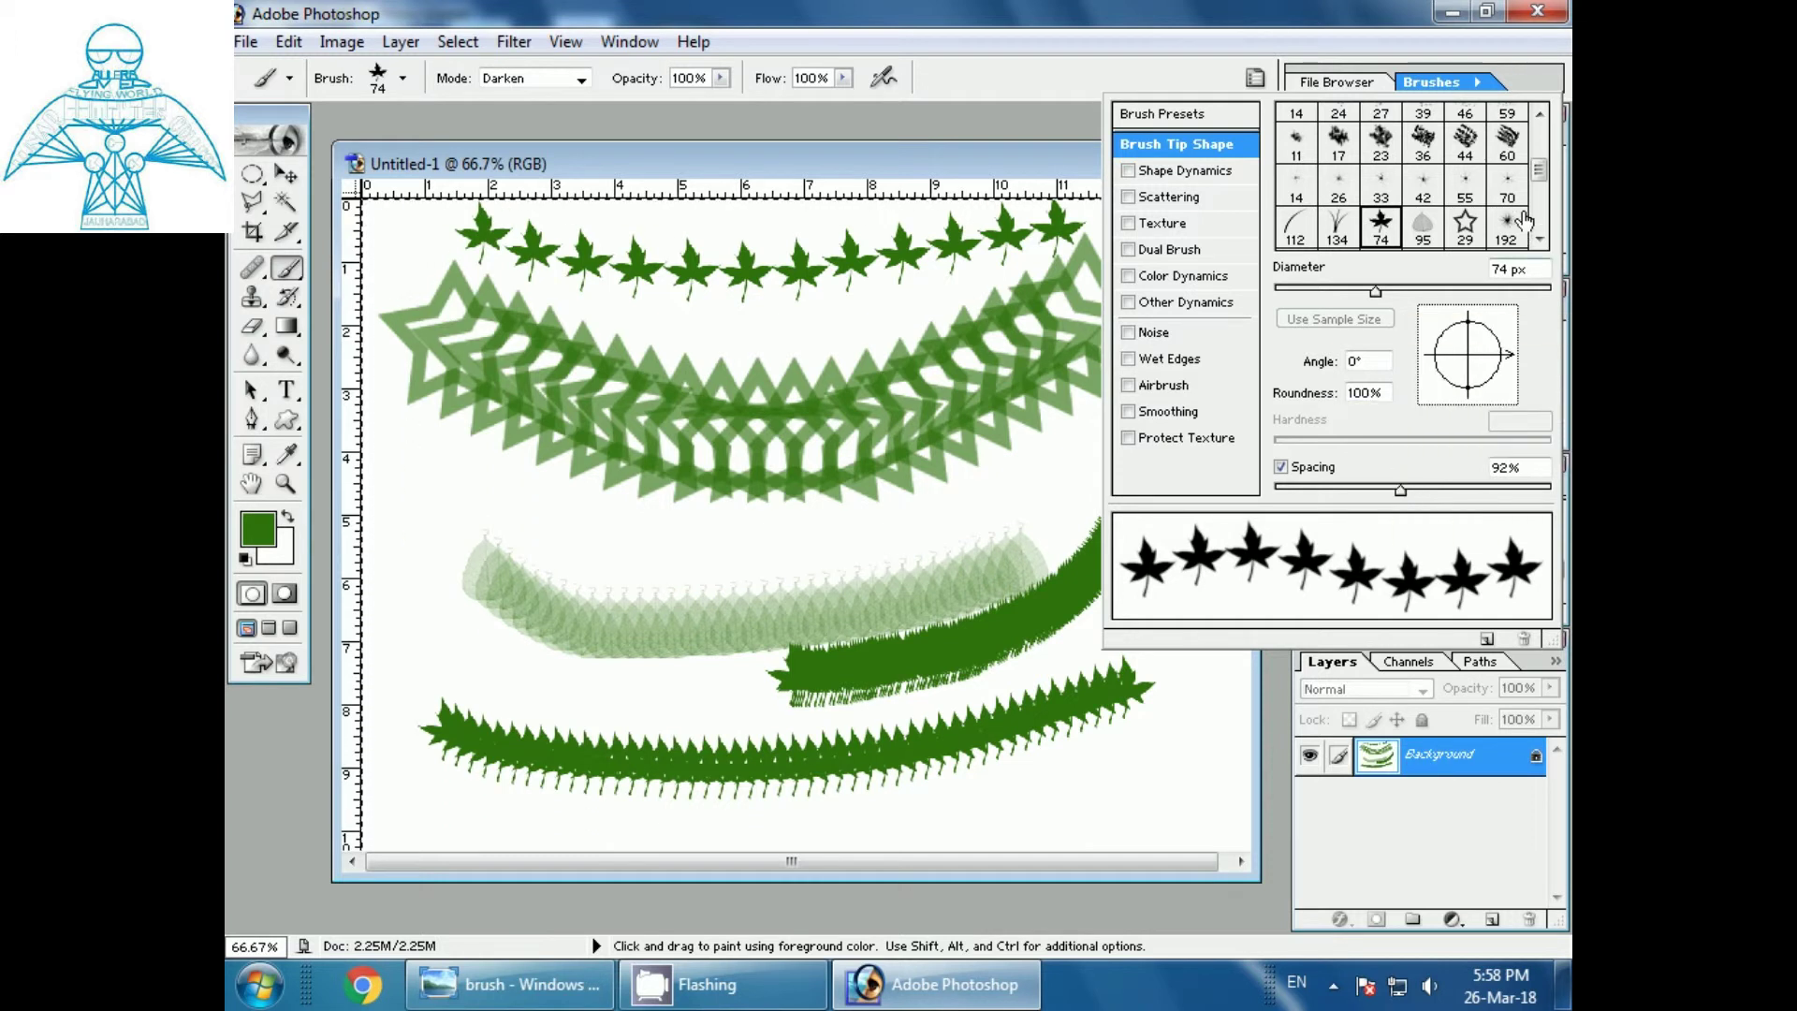
pyautogui.moveTo(1539, 170); pyautogui.dragTo(1541, 138)
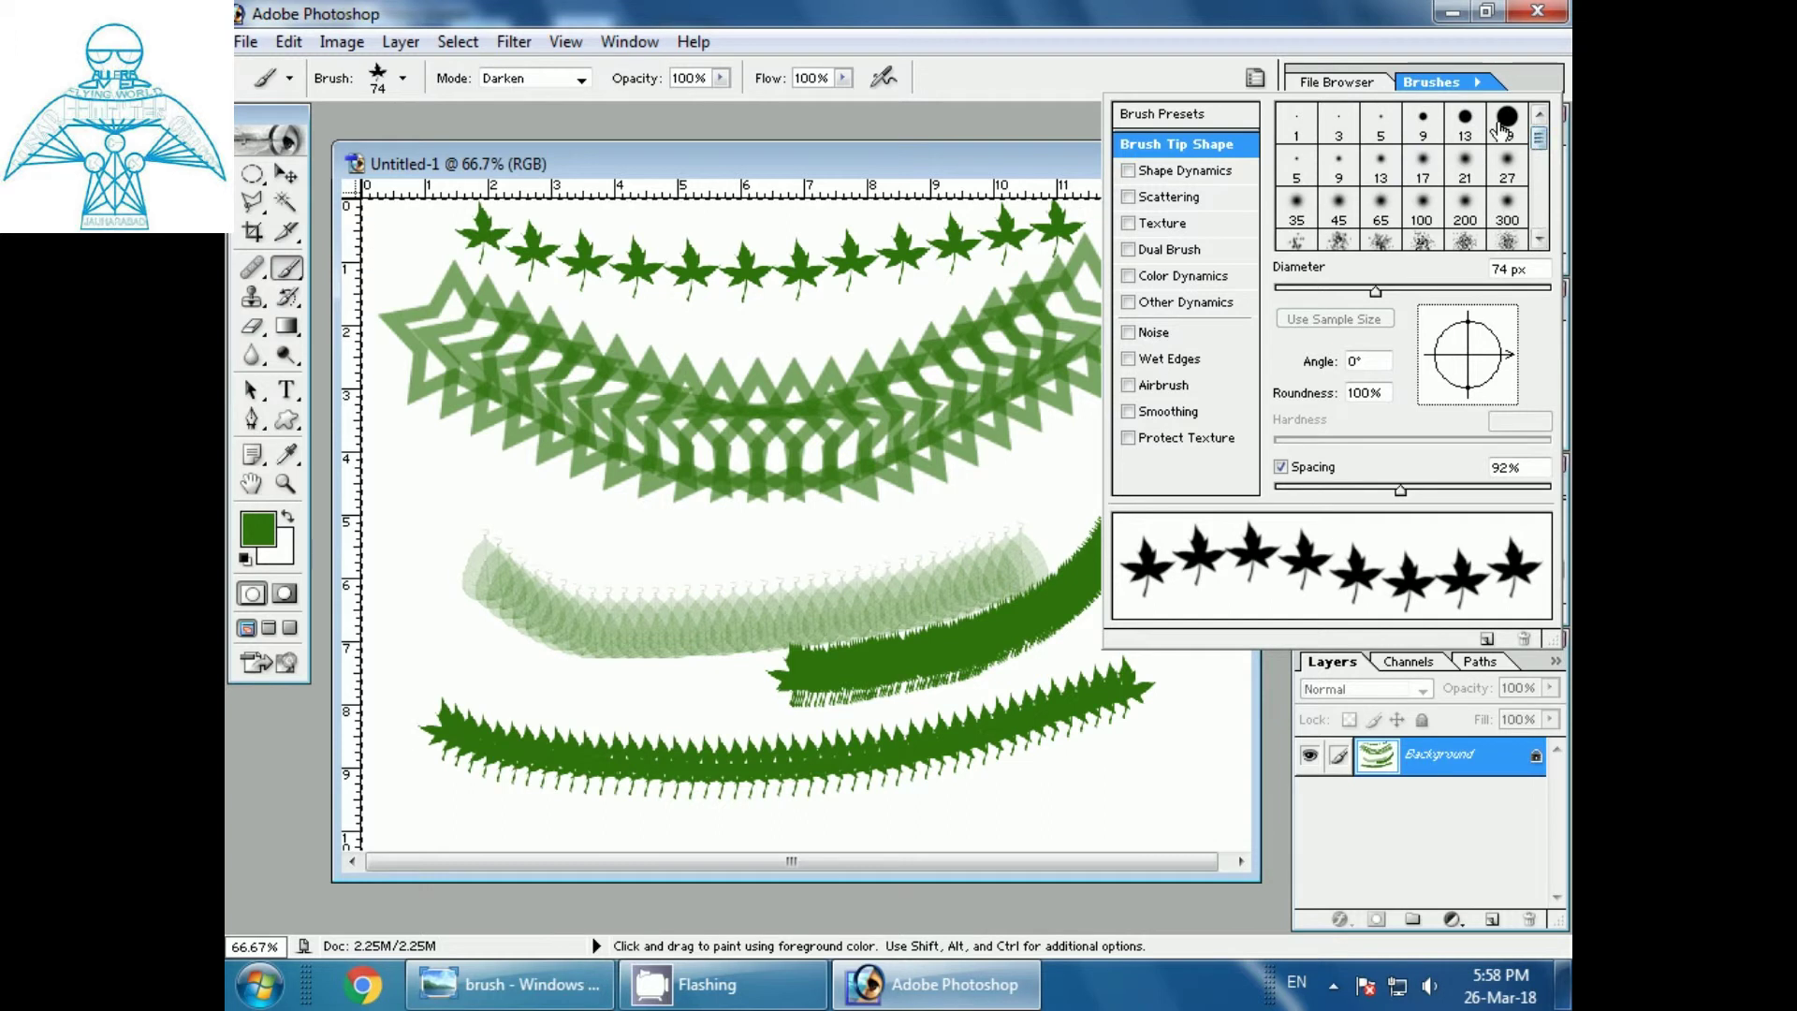
pyautogui.click(1467, 121)
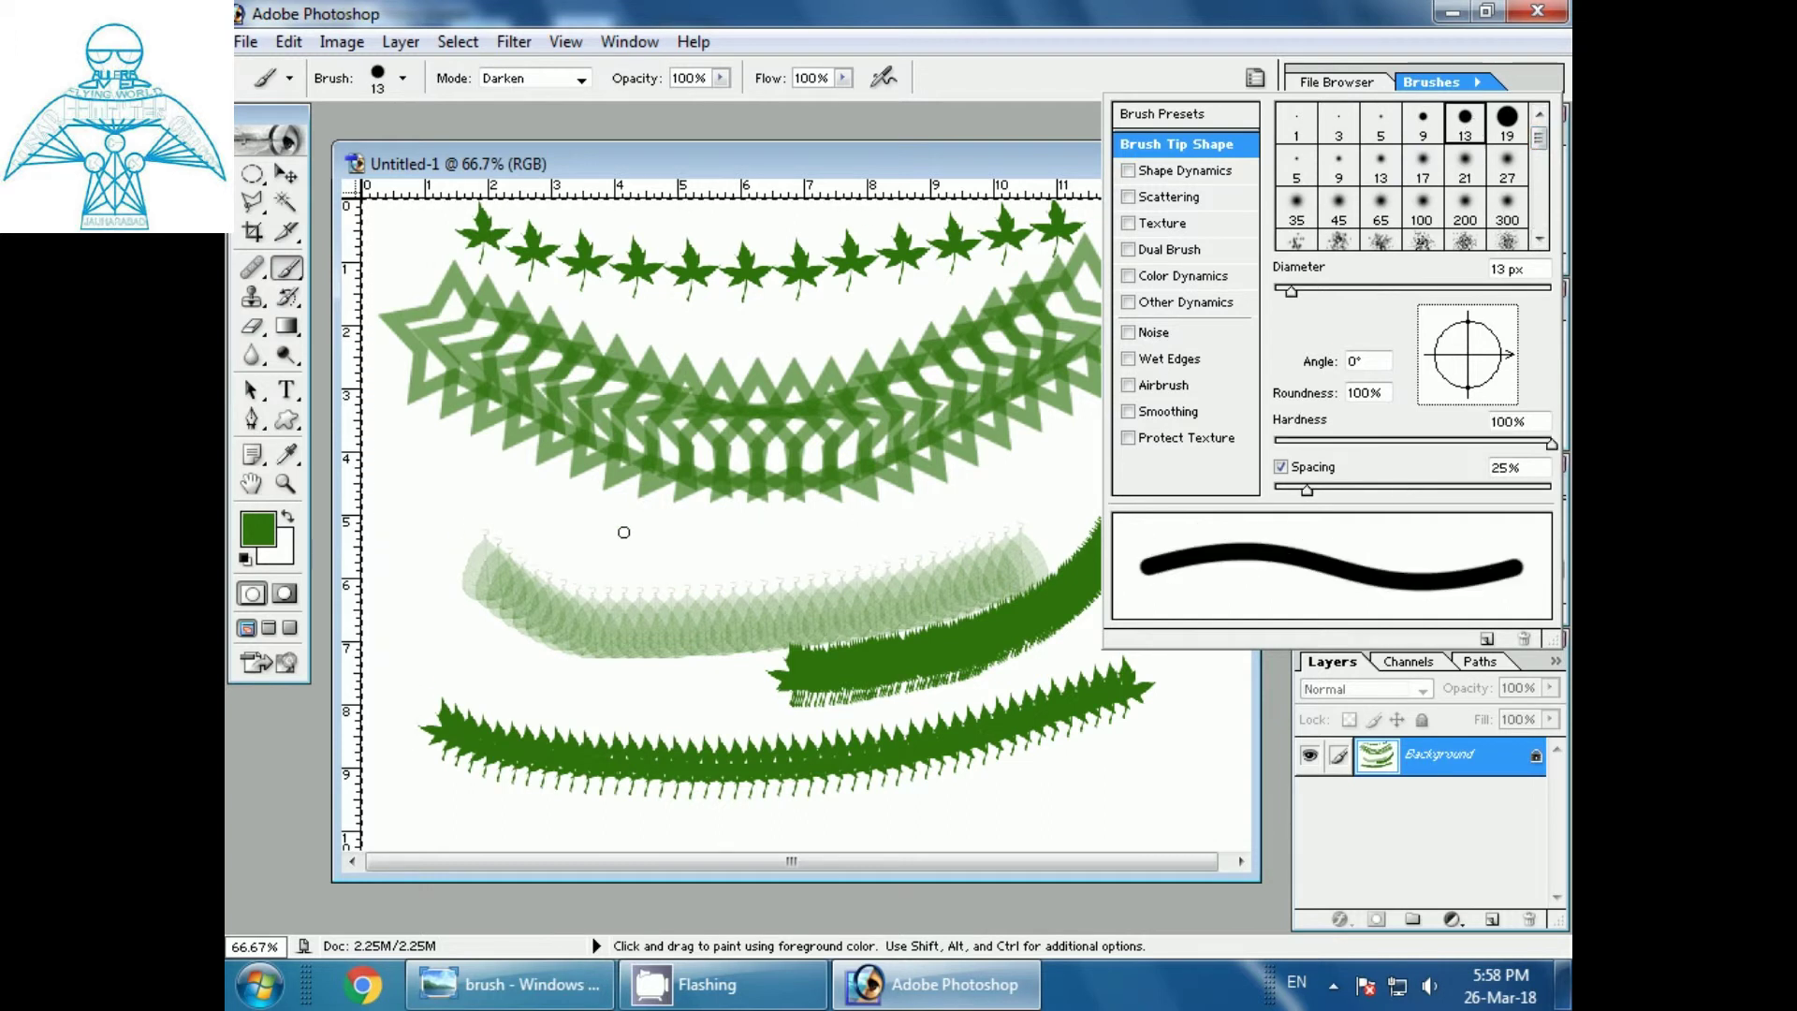
pyautogui.moveTo(483, 495)
pyautogui.mouseDown()
pyautogui.moveTo(609, 533)
pyautogui.moveTo(740, 539)
pyautogui.moveTo(1060, 471)
pyautogui.mouseUp()
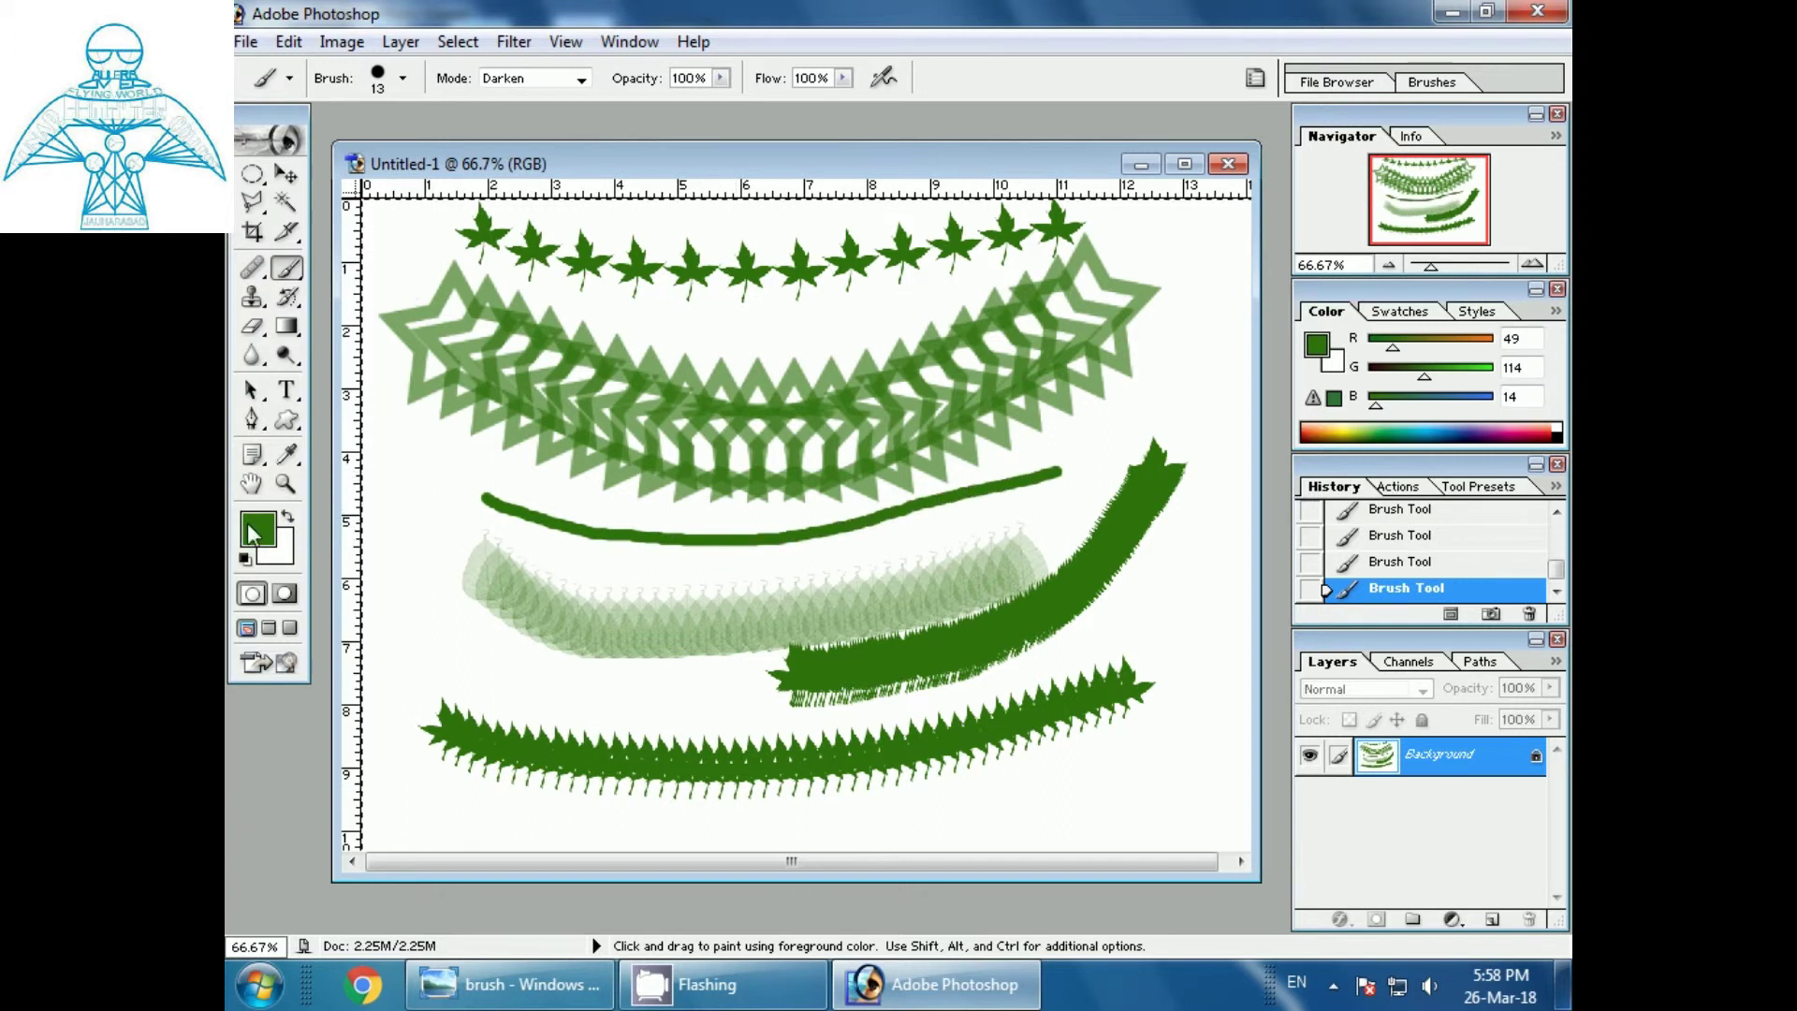
# Step: Change the foreground color to dark red 720E25
pyautogui.click(256, 533)
pyautogui.click(1310, 553)
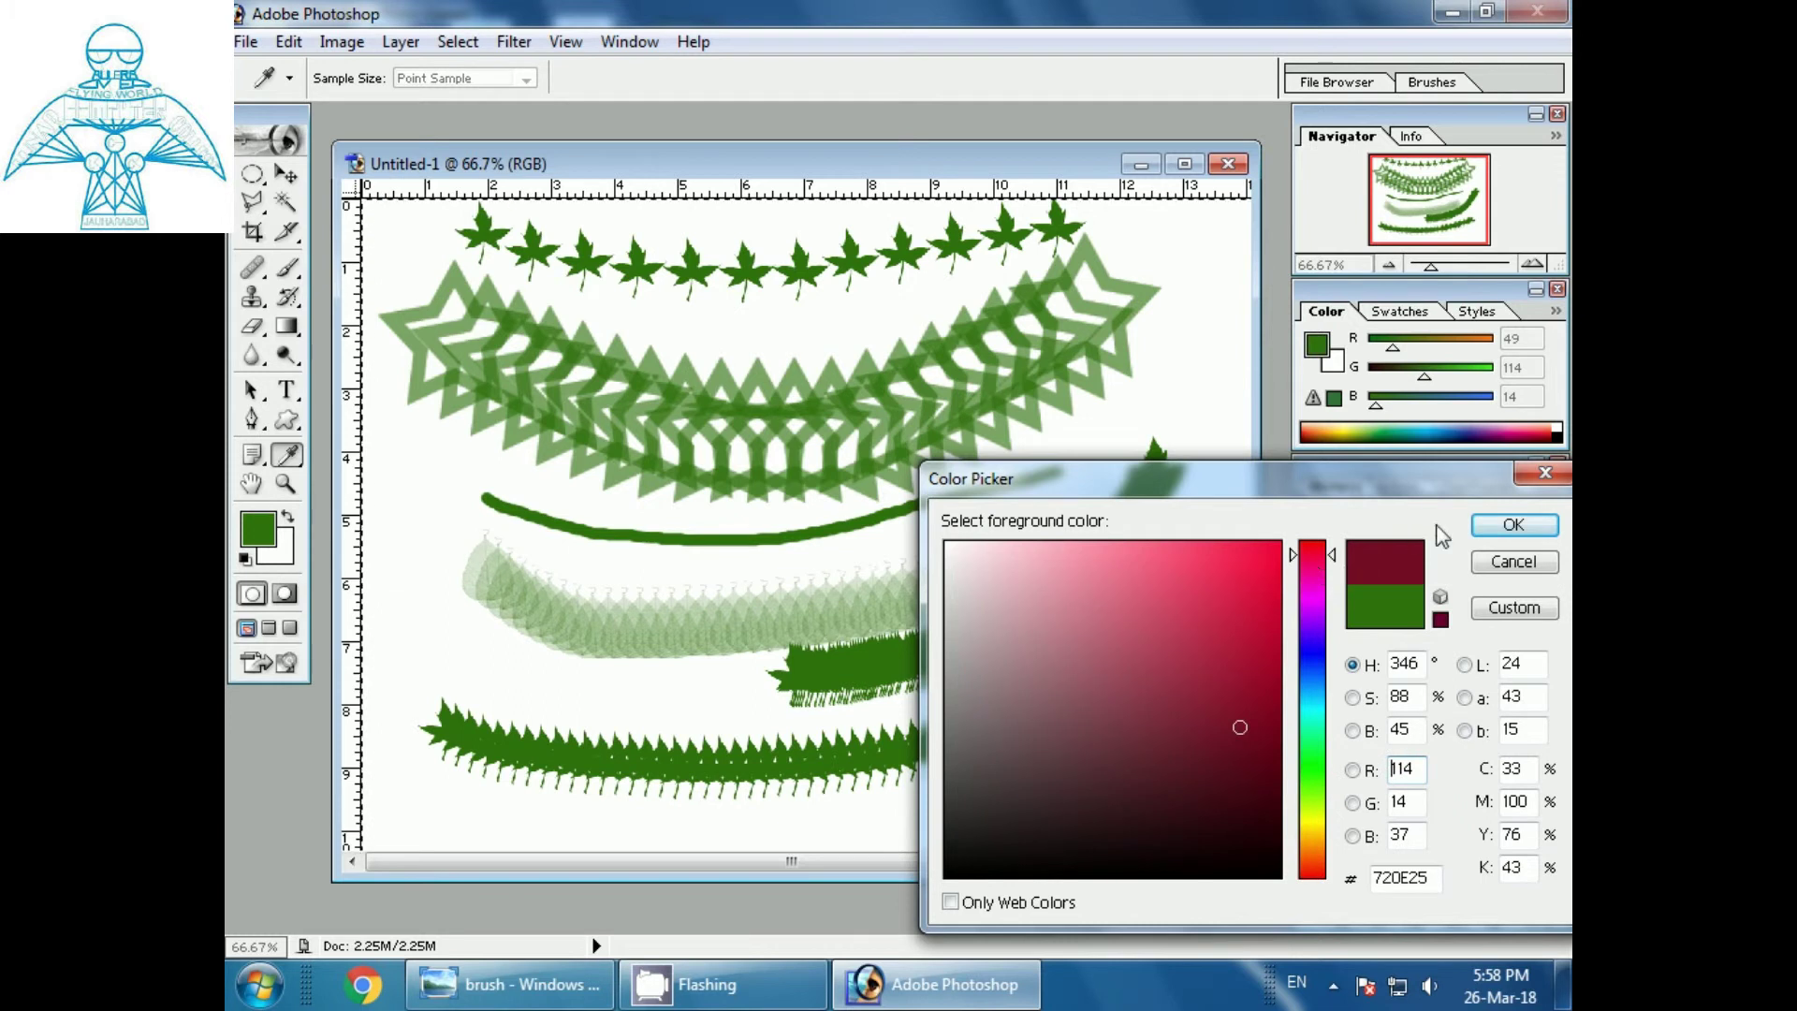
pyautogui.click(1513, 524)
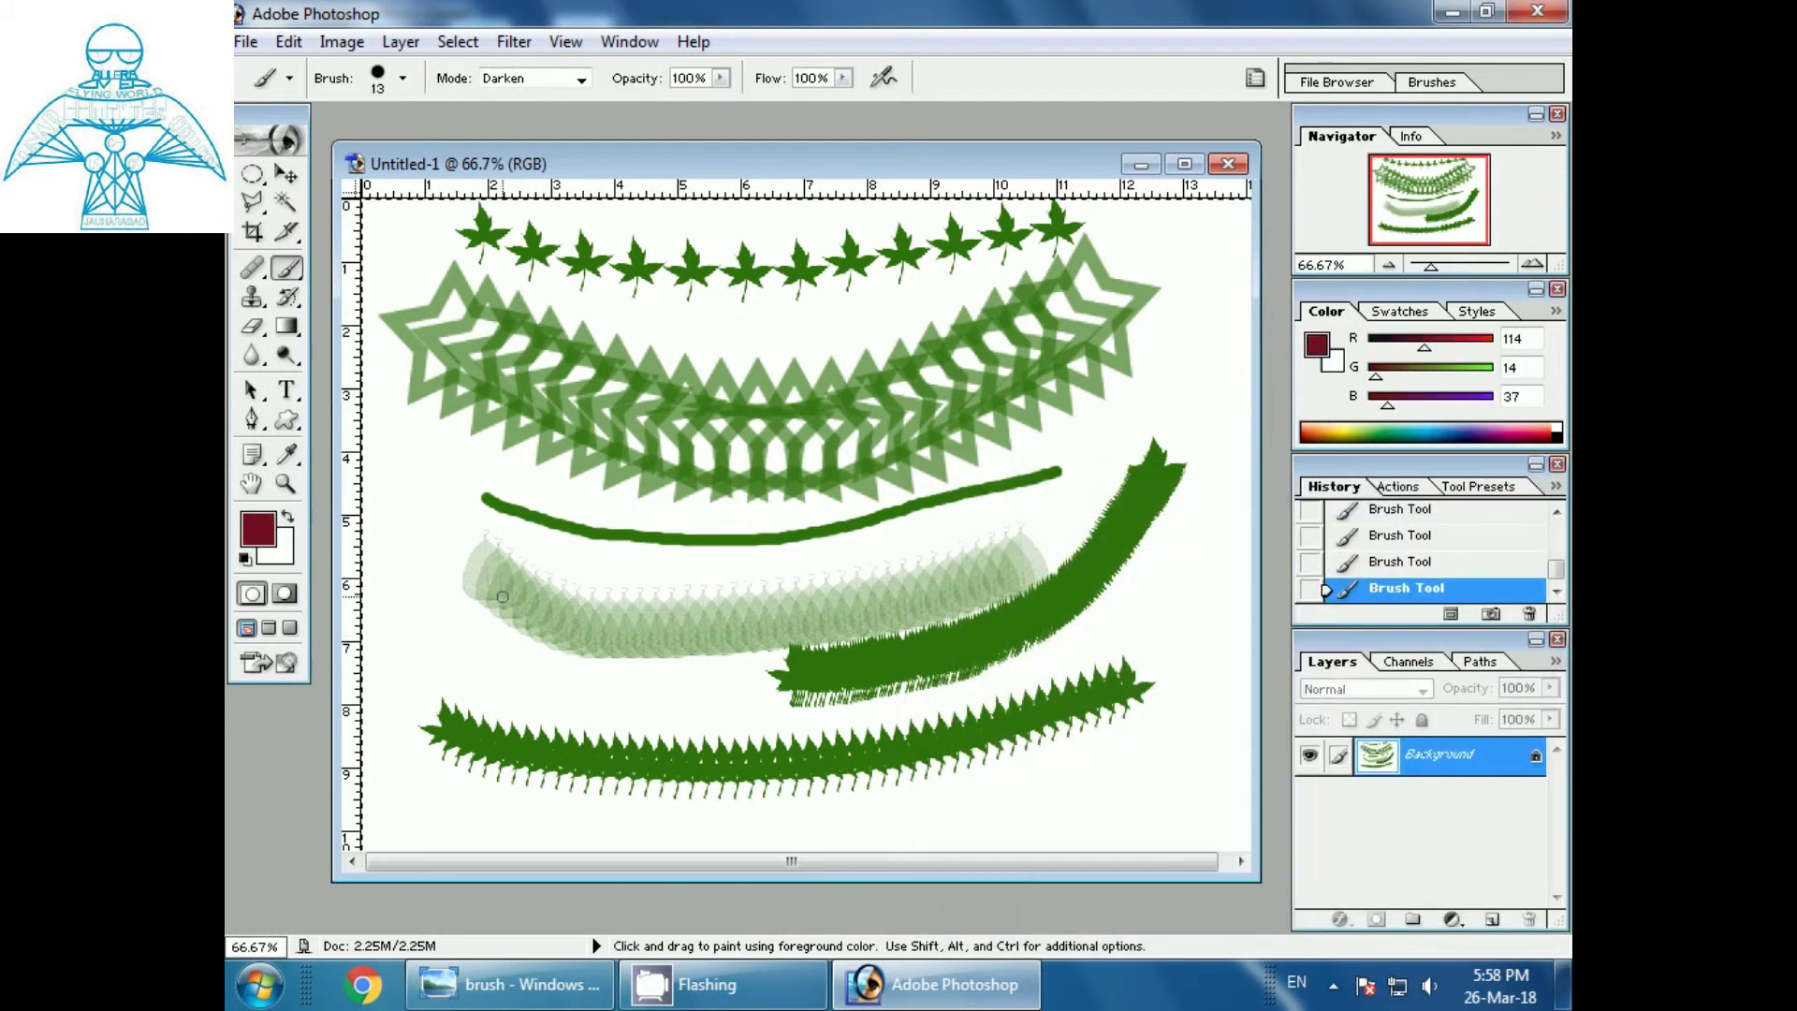
# Step: Enlarge the round brush to 100 px and paint a thick dark red curve across the middle of the canvas
pyautogui.press(']')
pyautogui.press(']')
pyautogui.press(']')
pyautogui.press(']')
pyautogui.press(']')
pyautogui.press(']')
pyautogui.press(']')
pyautogui.press(']')
pyautogui.press(']')
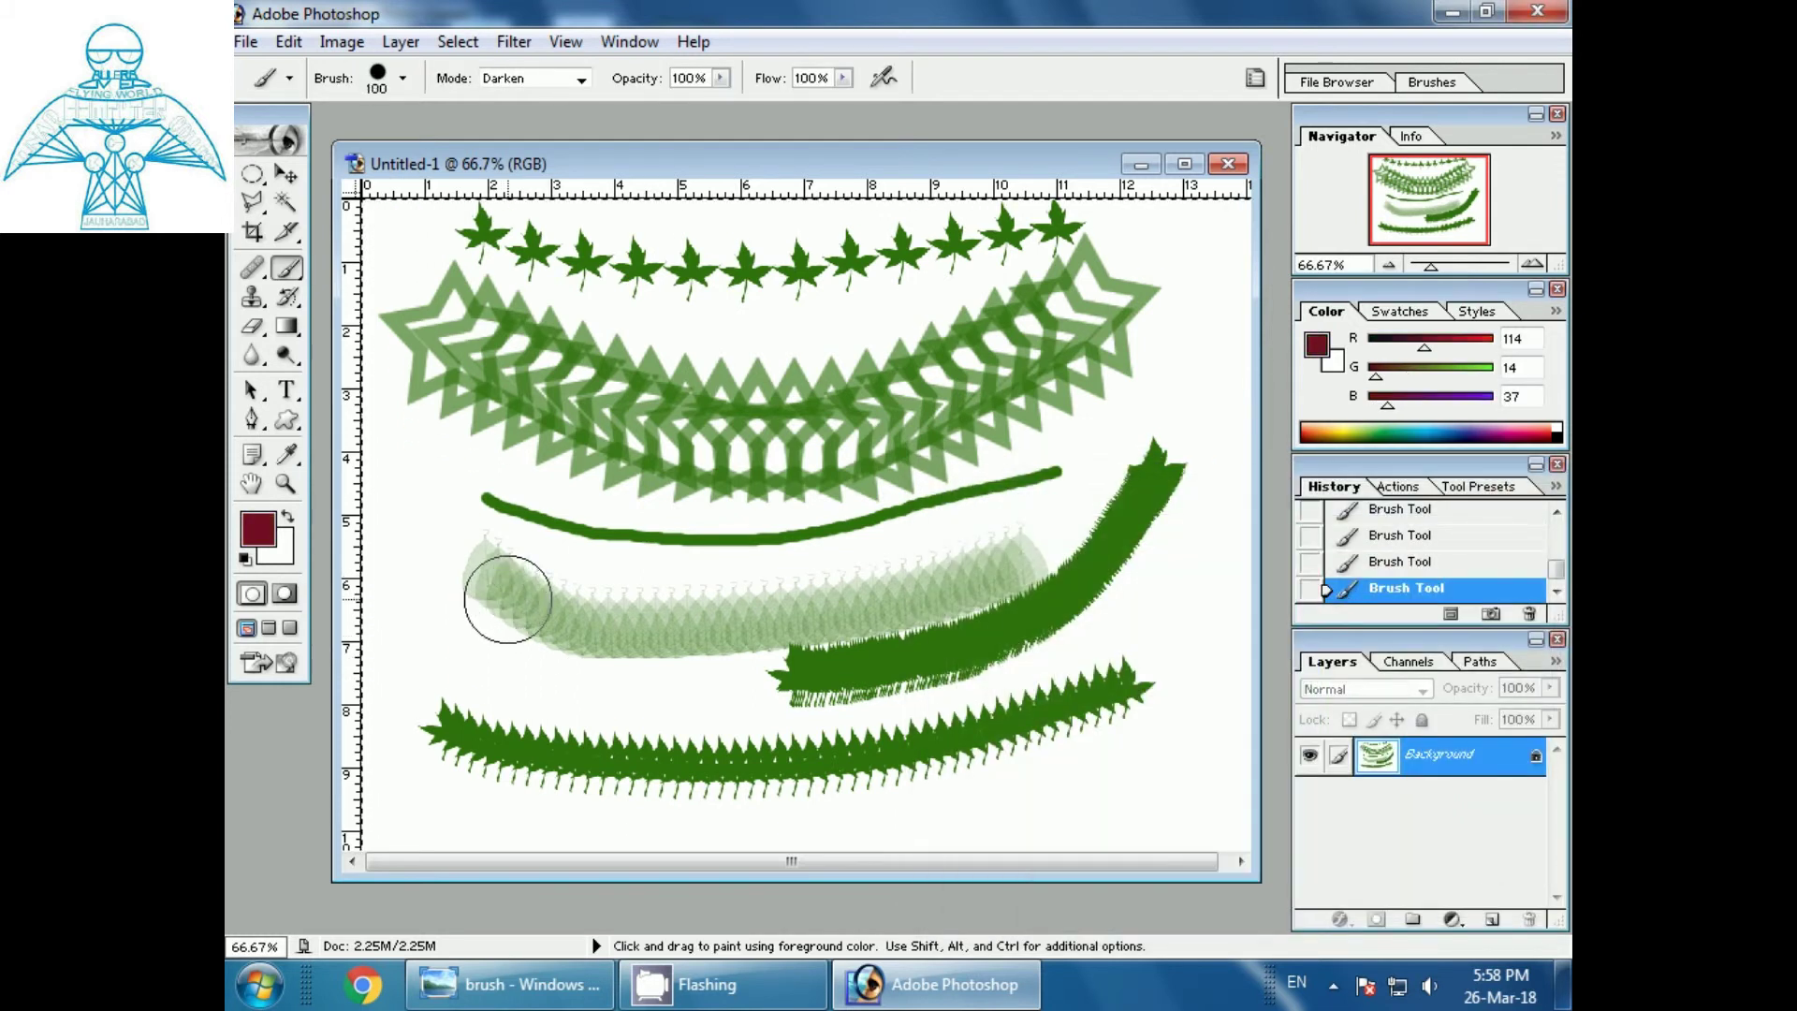
pyautogui.moveTo(436, 521)
pyautogui.mouseDown()
pyautogui.moveTo(489, 559)
pyautogui.moveTo(650, 599)
pyautogui.moveTo(883, 599)
pyautogui.moveTo(1069, 510)
pyautogui.moveTo(1134, 426)
pyautogui.mouseUp()
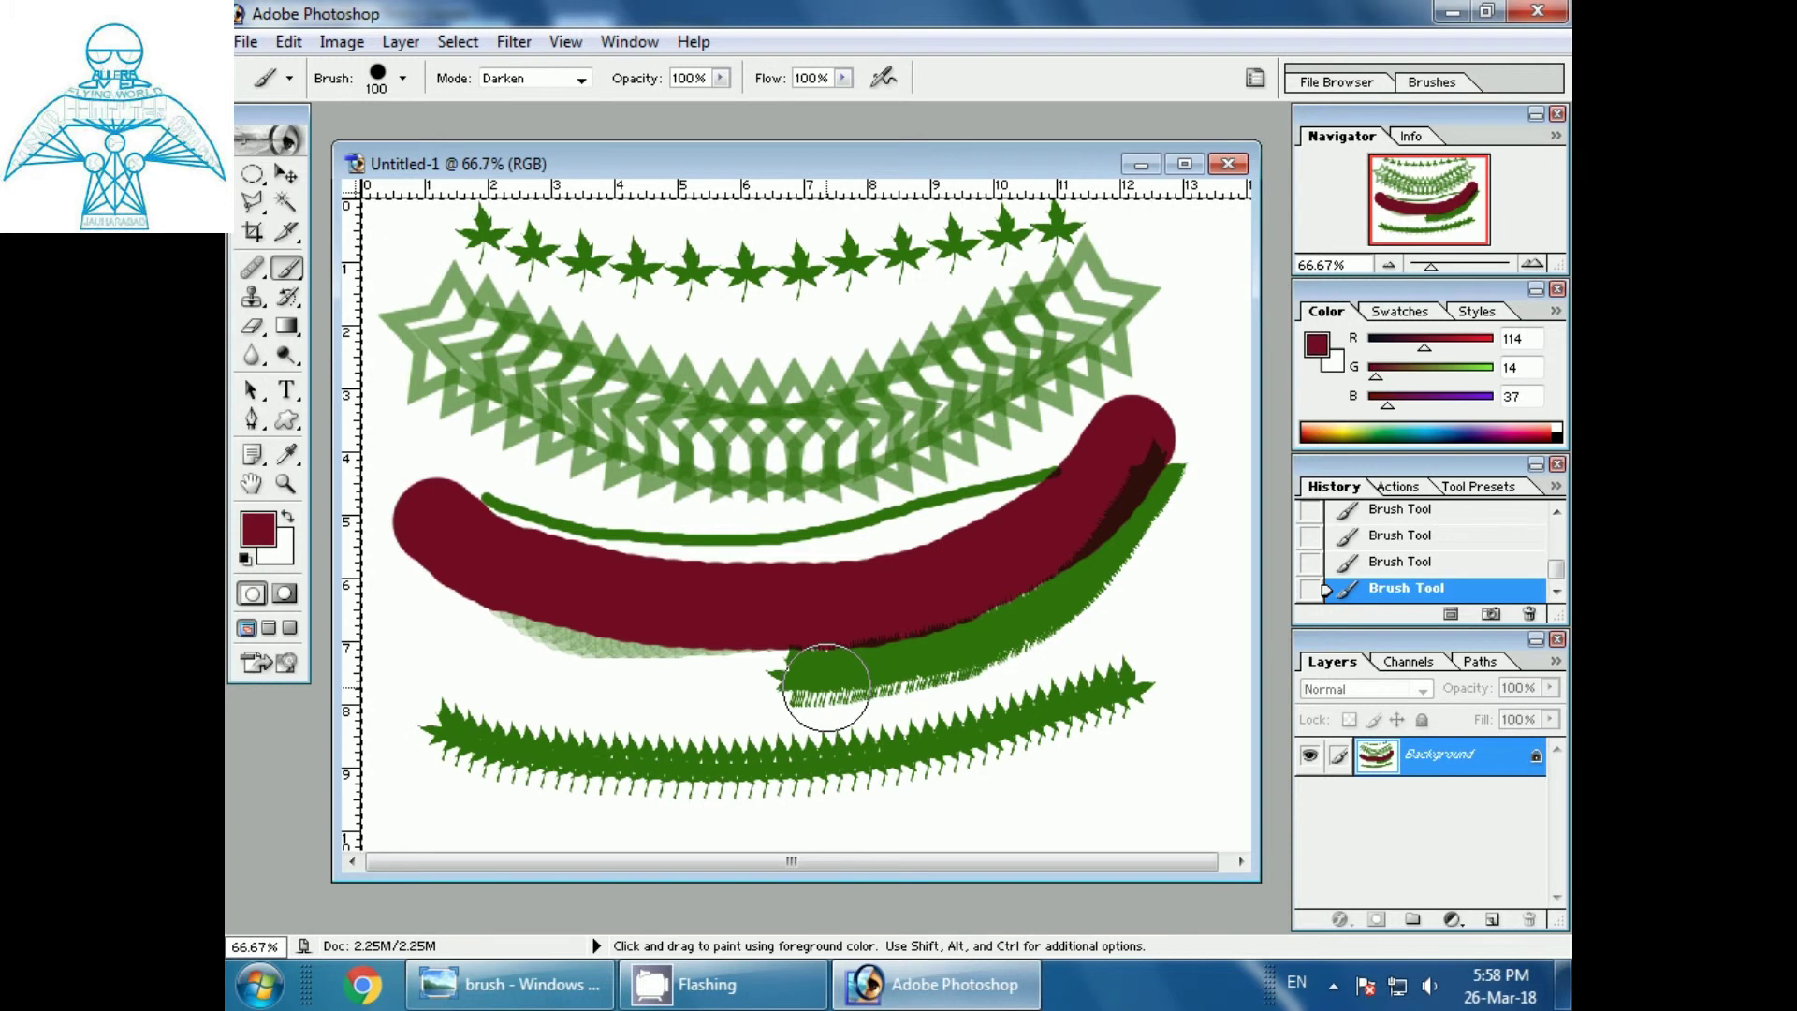
# Step: Set the round brush's spacing to 83% and paint a chain of overlapping dark red circles over the lower leaf stroke
pyautogui.click(1437, 82)
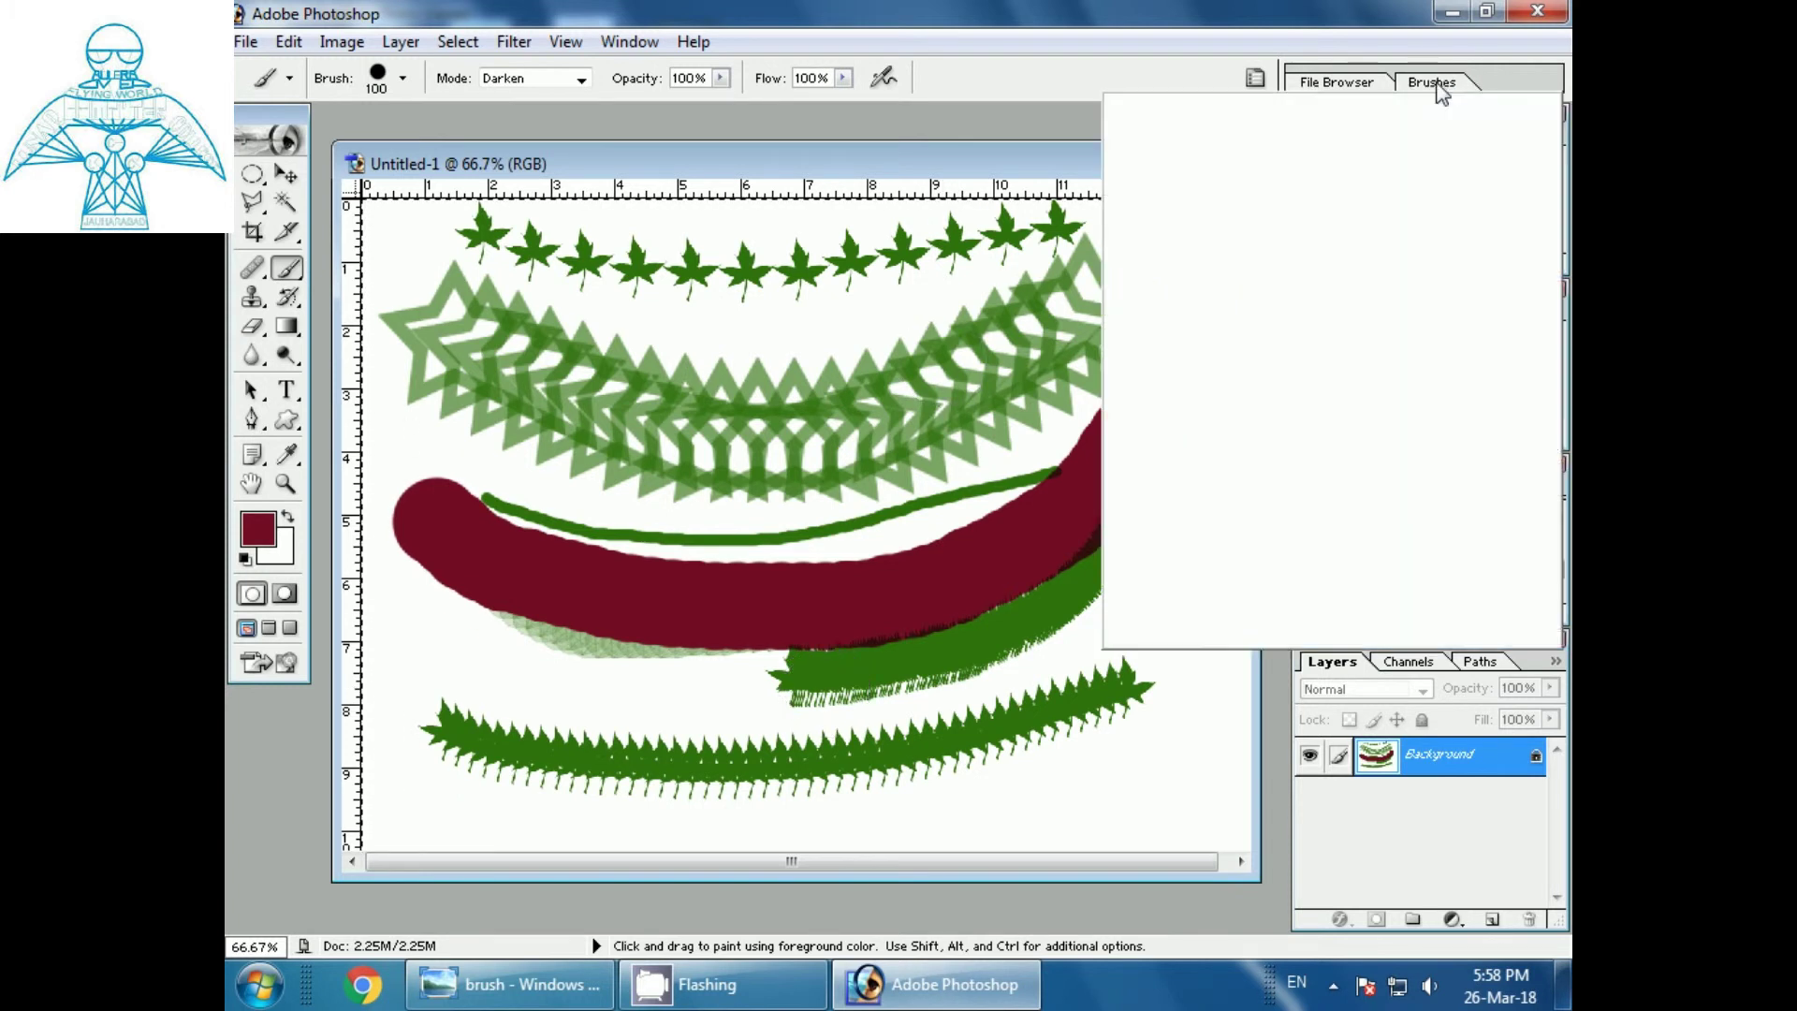
pyautogui.moveTo(1304, 486)
pyautogui.mouseDown()
pyautogui.moveTo(1402, 492)
pyautogui.moveTo(1388, 500)
pyautogui.mouseUp()
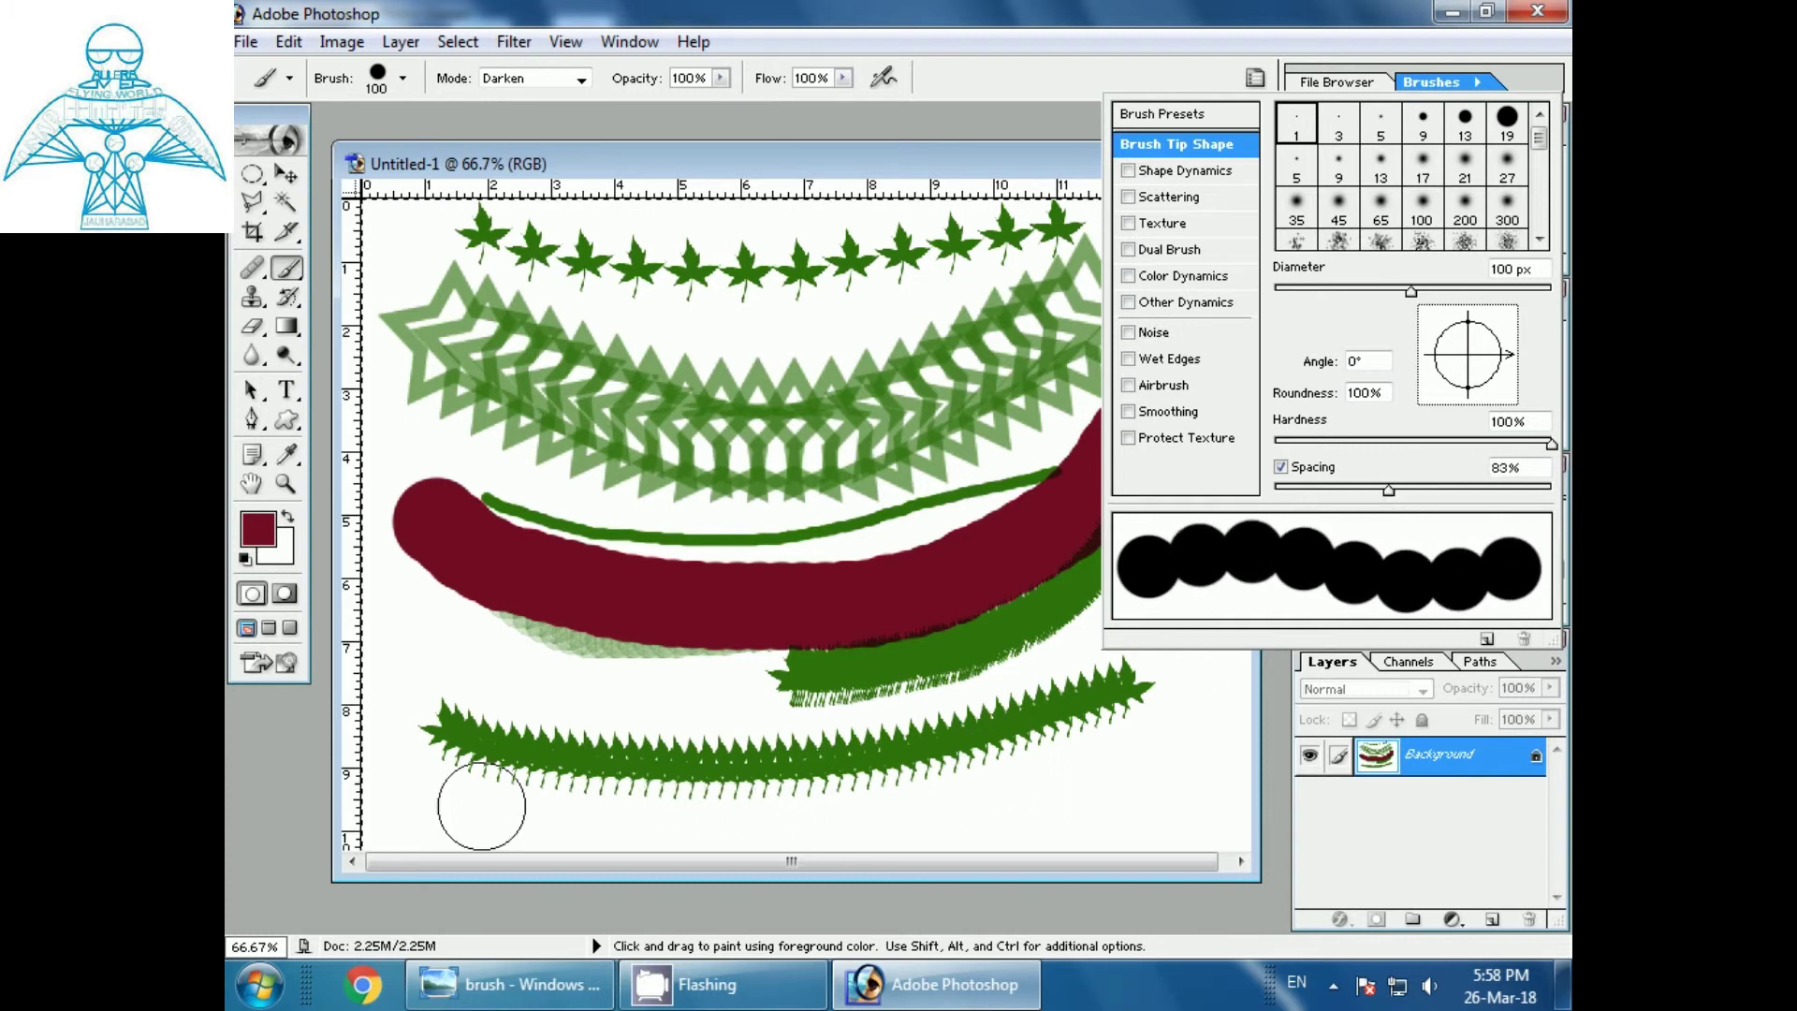
pyautogui.moveTo(419, 672)
pyautogui.mouseDown()
pyautogui.moveTo(635, 743)
pyautogui.moveTo(900, 764)
pyautogui.moveTo(1070, 703)
pyautogui.moveTo(1149, 644)
pyautogui.mouseUp()
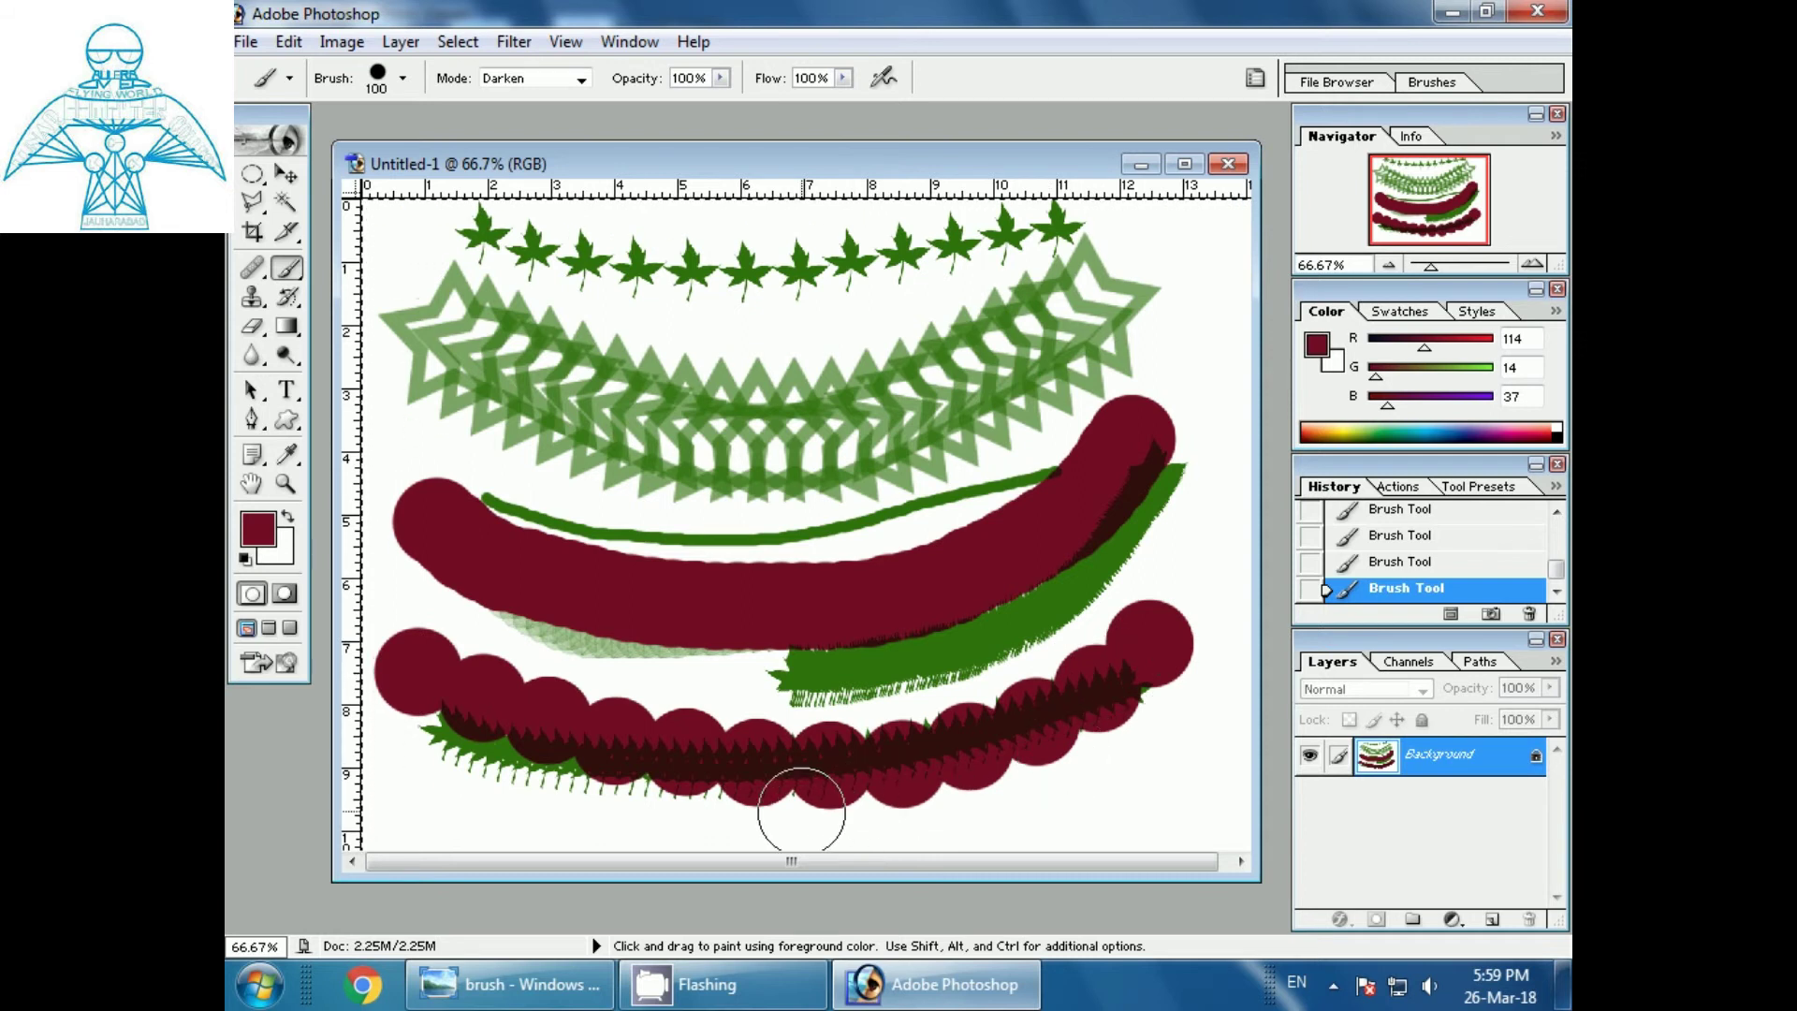
# Step: Set the round brush's spacing to 126% and paint a row of separate dark red circles over the green star band
pyautogui.click(1439, 83)
pyautogui.moveTo(1389, 498); pyautogui.dragTo(1430, 488)
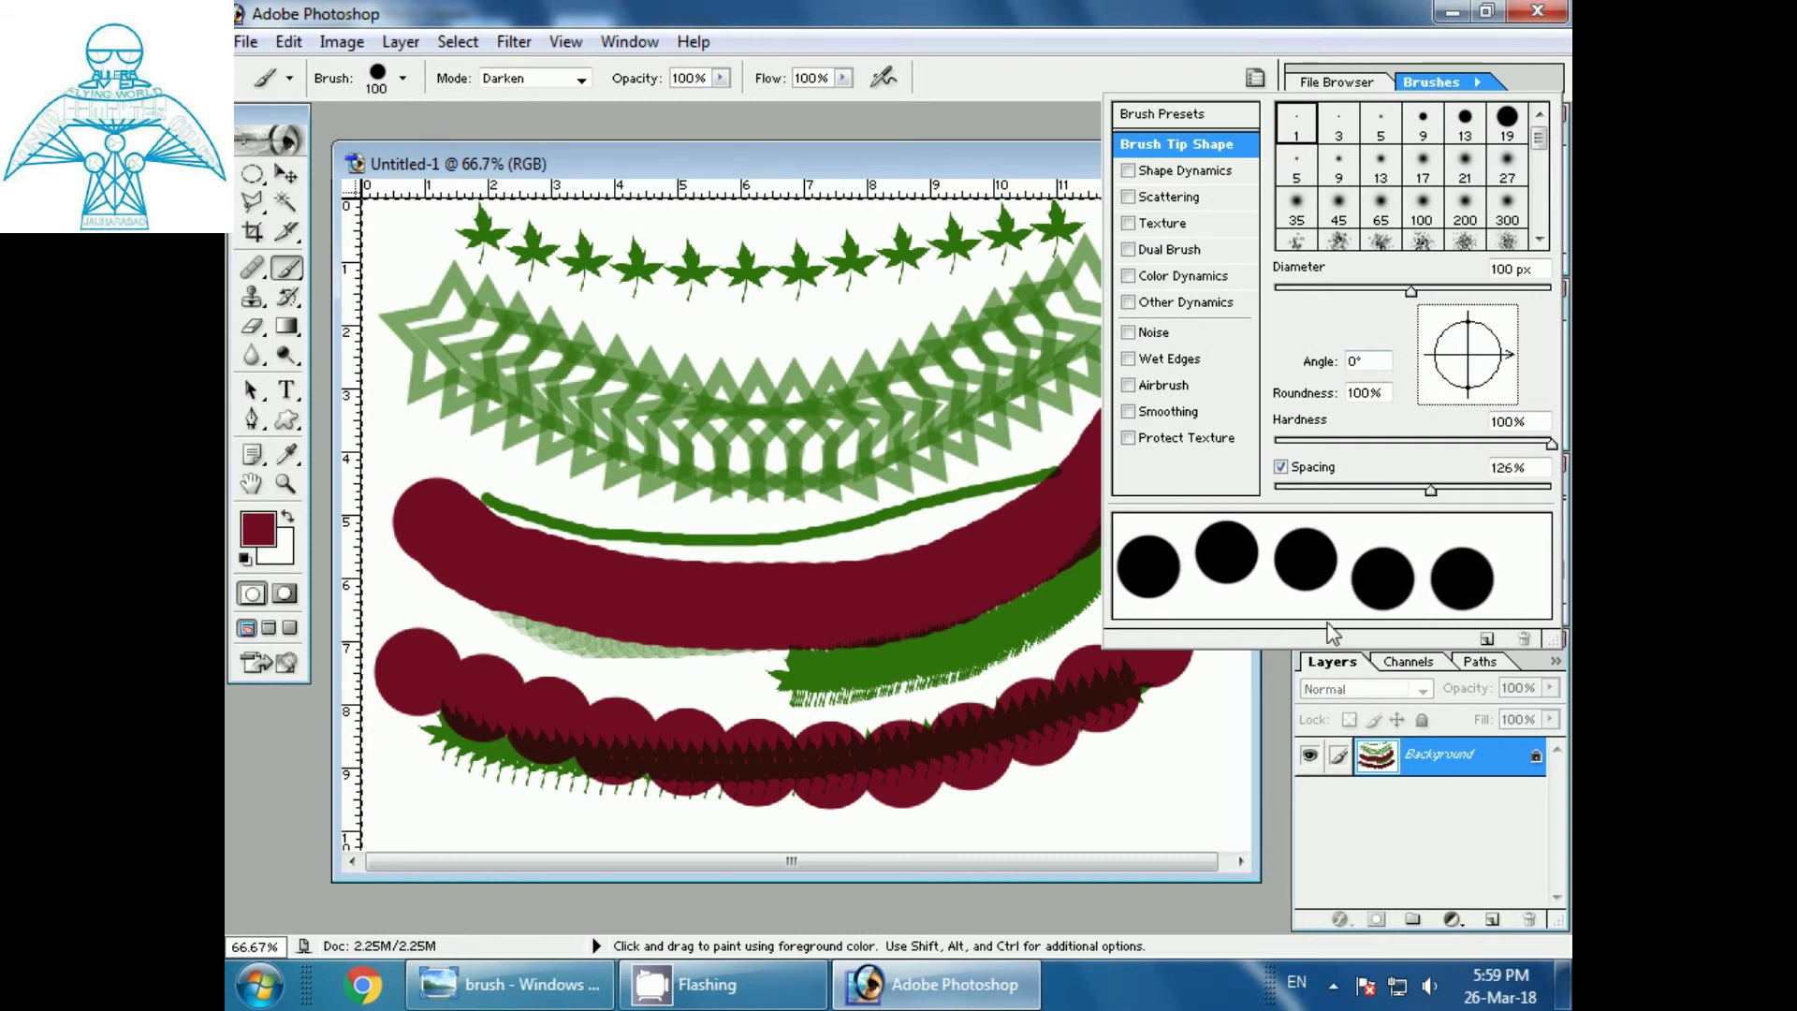
pyautogui.click(450, 320)
pyautogui.moveTo(468, 339)
pyautogui.mouseDown()
pyautogui.moveTo(623, 413)
pyautogui.moveTo(820, 435)
pyautogui.moveTo(976, 408)
pyautogui.moveTo(1118, 331)
pyautogui.moveTo(1163, 269)
pyautogui.mouseUp()
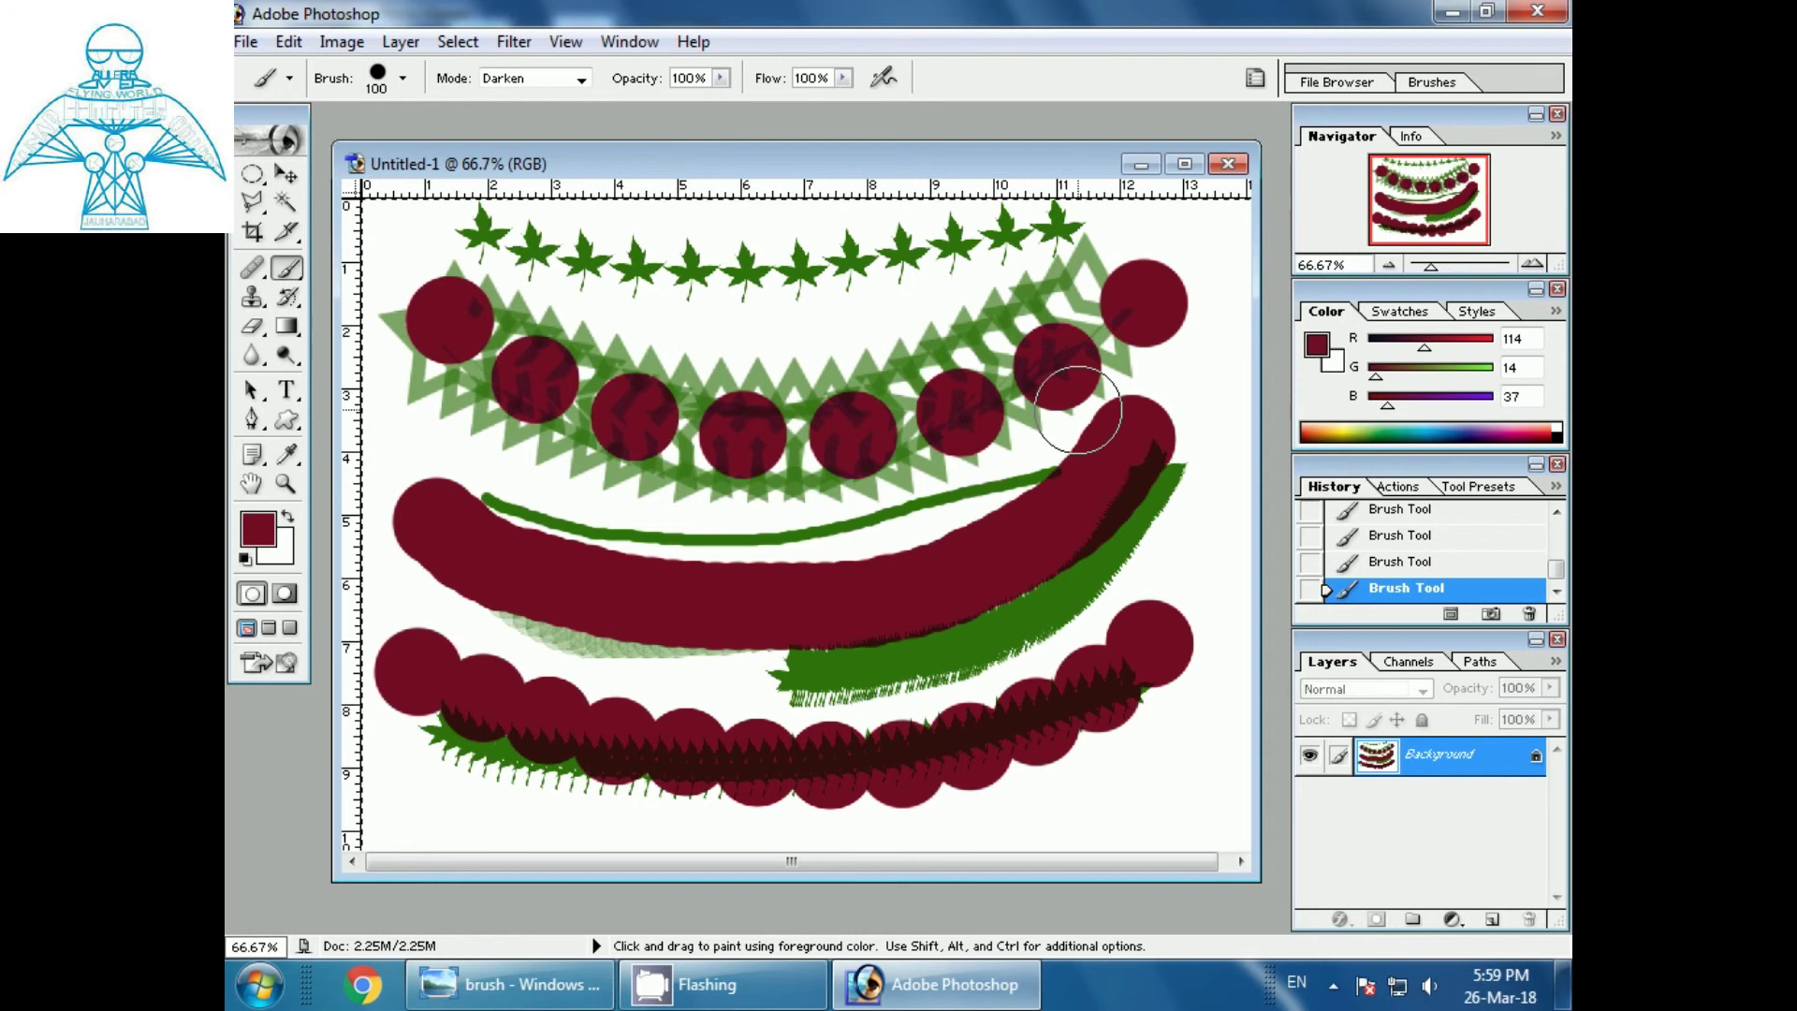
# Step: Reduce the round brush's spacing to 1%
pyautogui.click(1439, 90)
pyautogui.moveTo(1430, 490); pyautogui.dragTo(1263, 508)
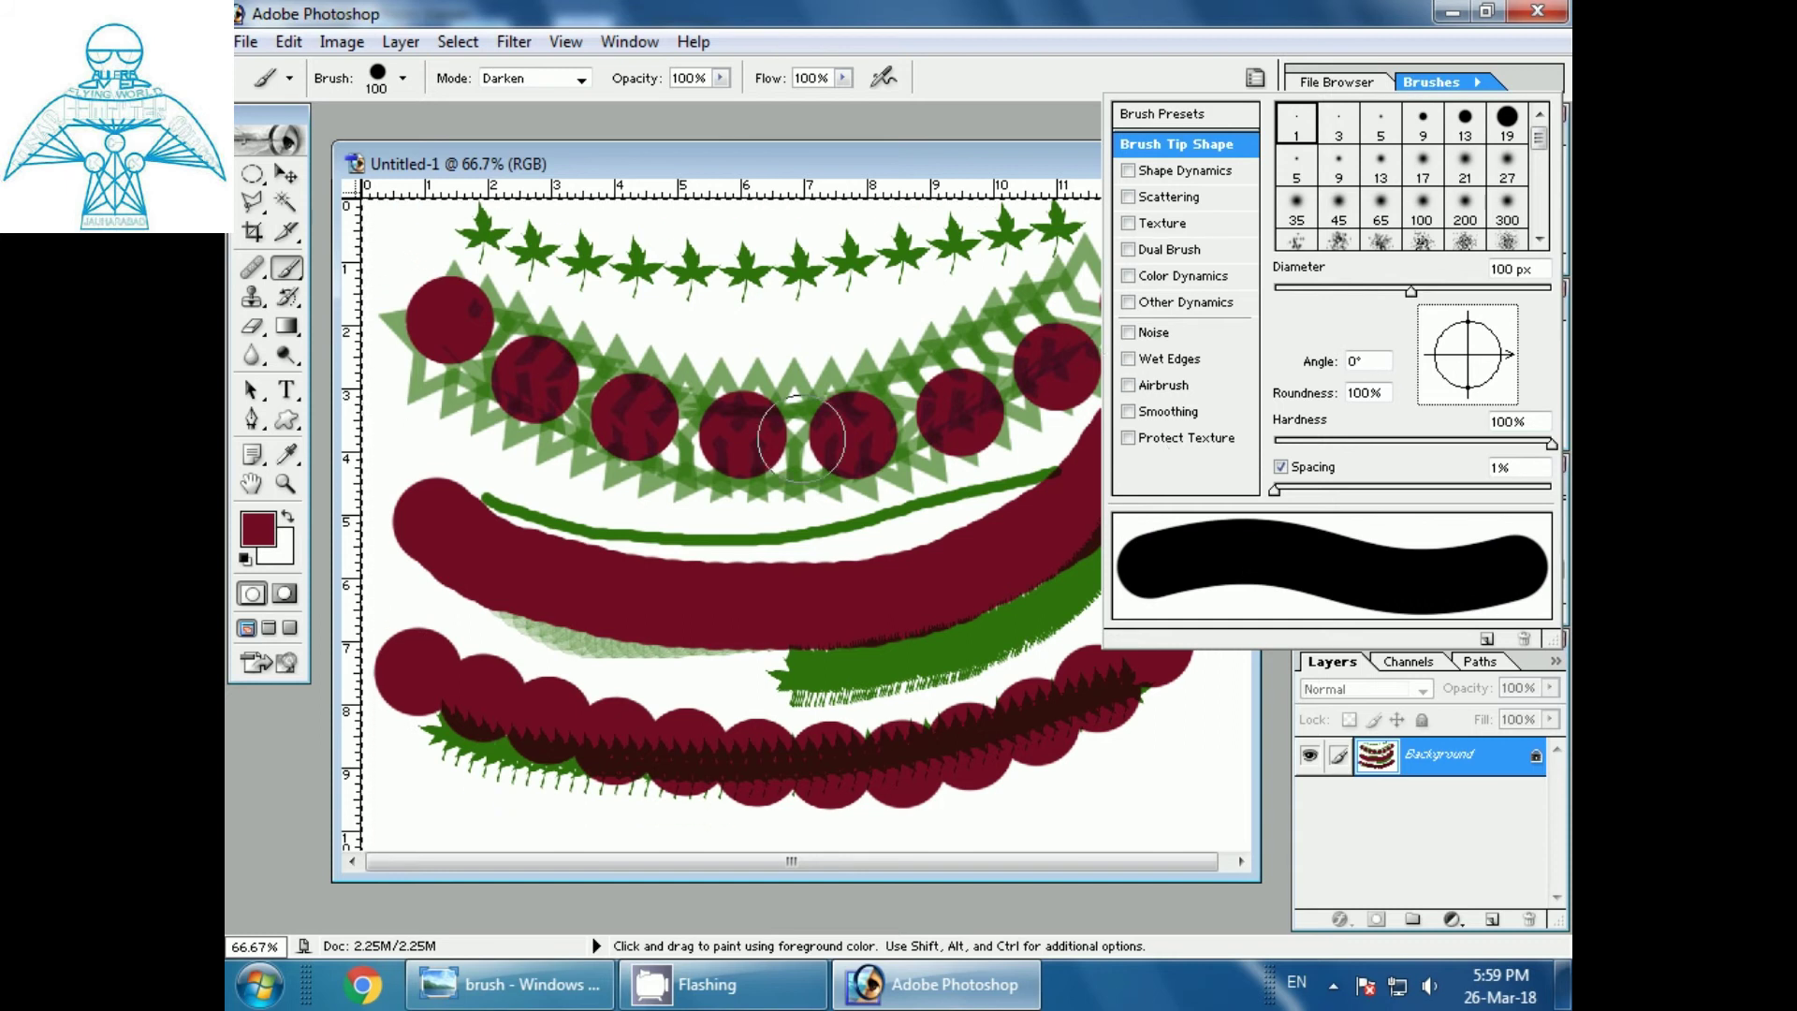
pyautogui.click(580, 82)
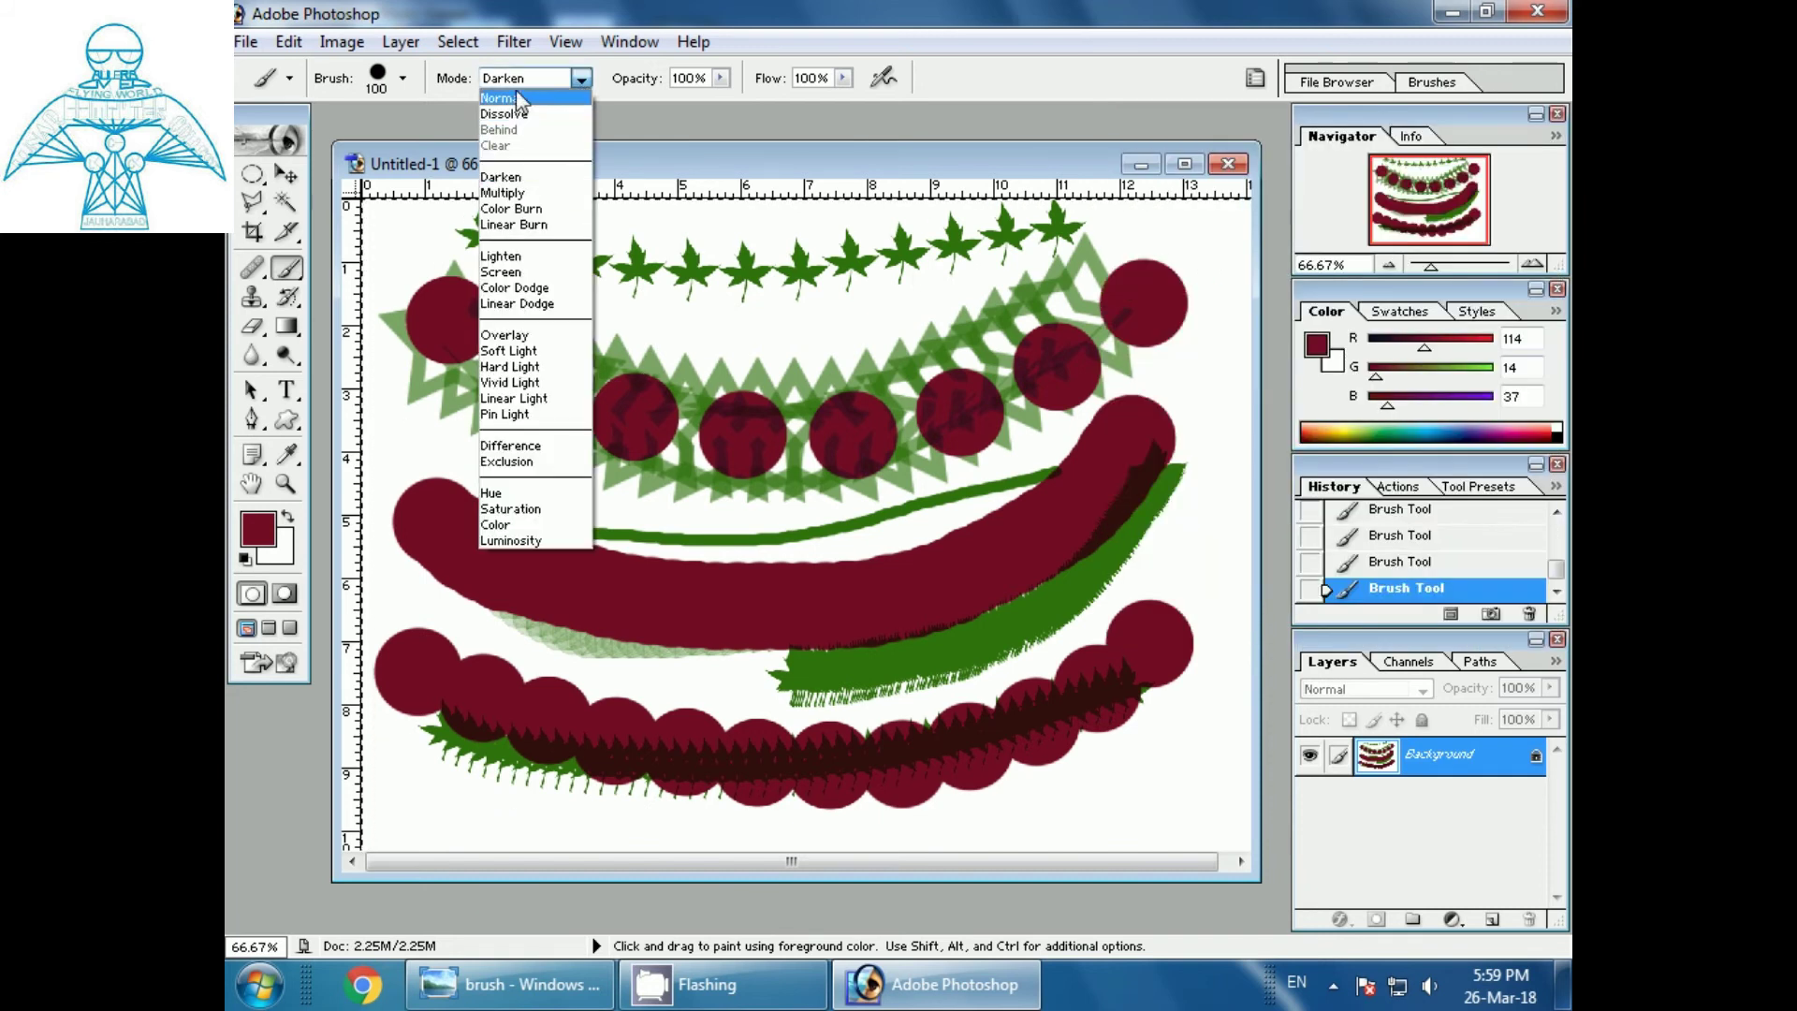
pyautogui.click(708, 176)
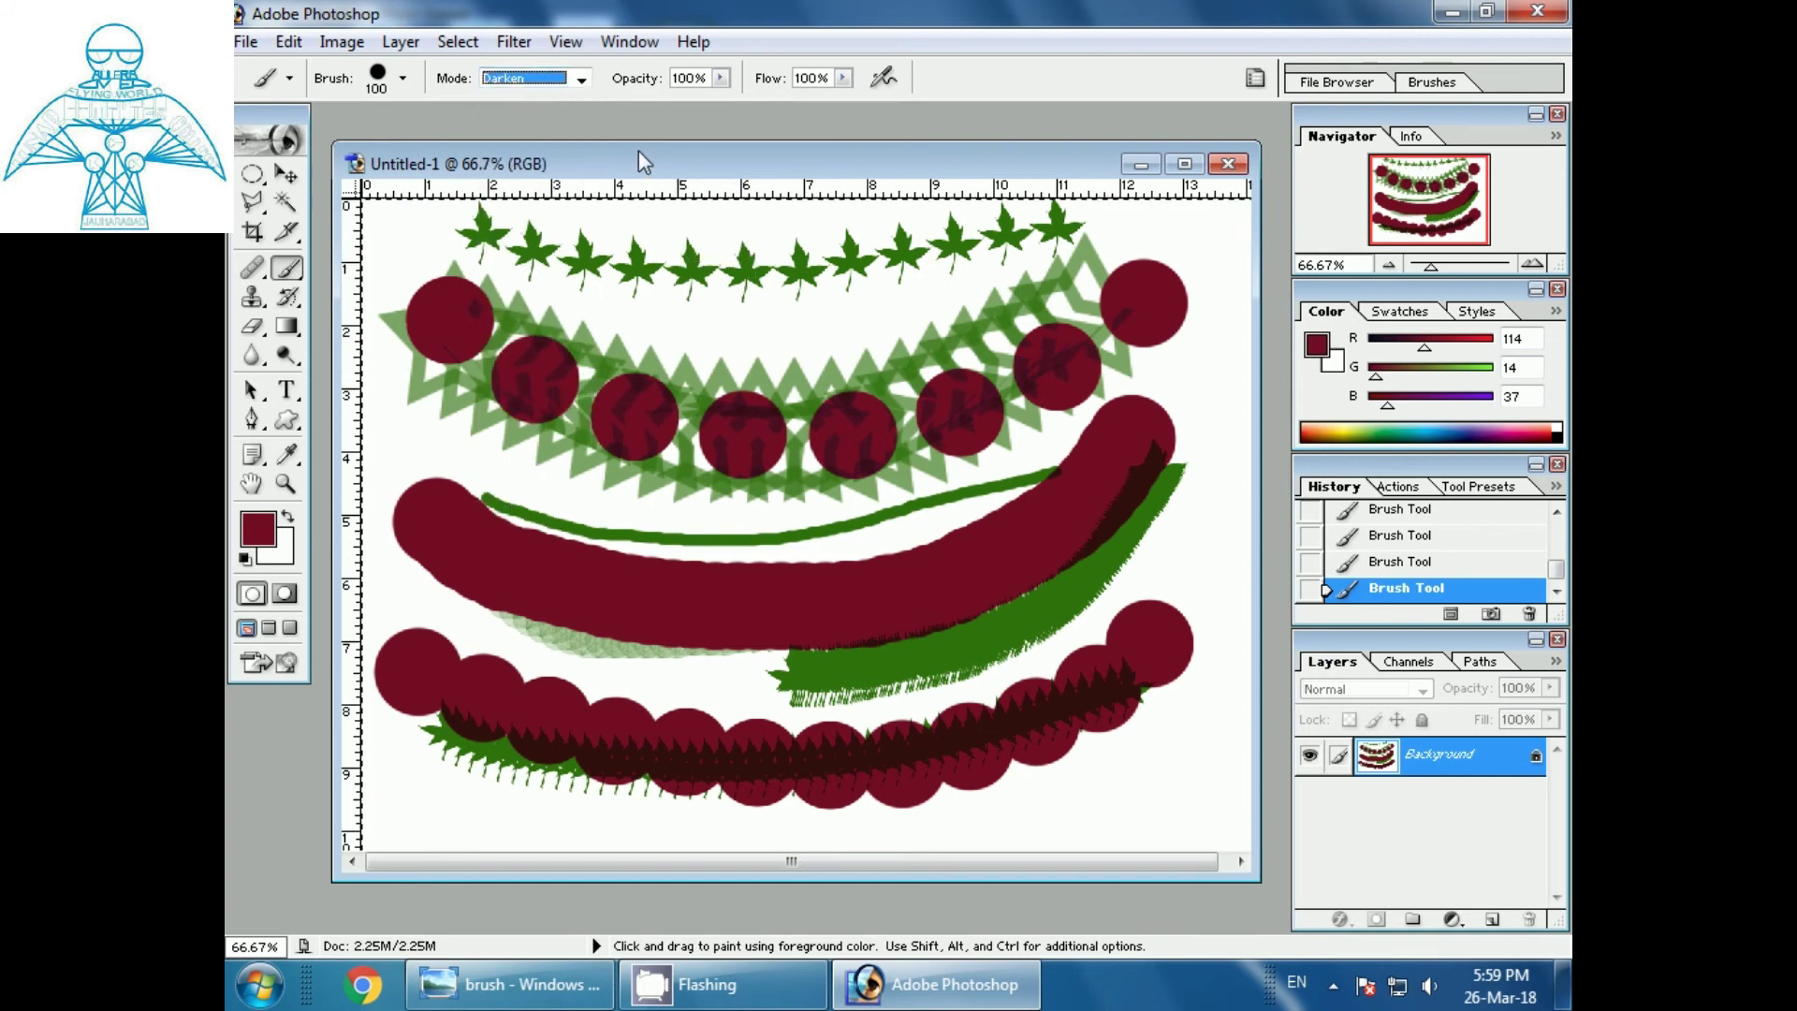
pyautogui.click(579, 80)
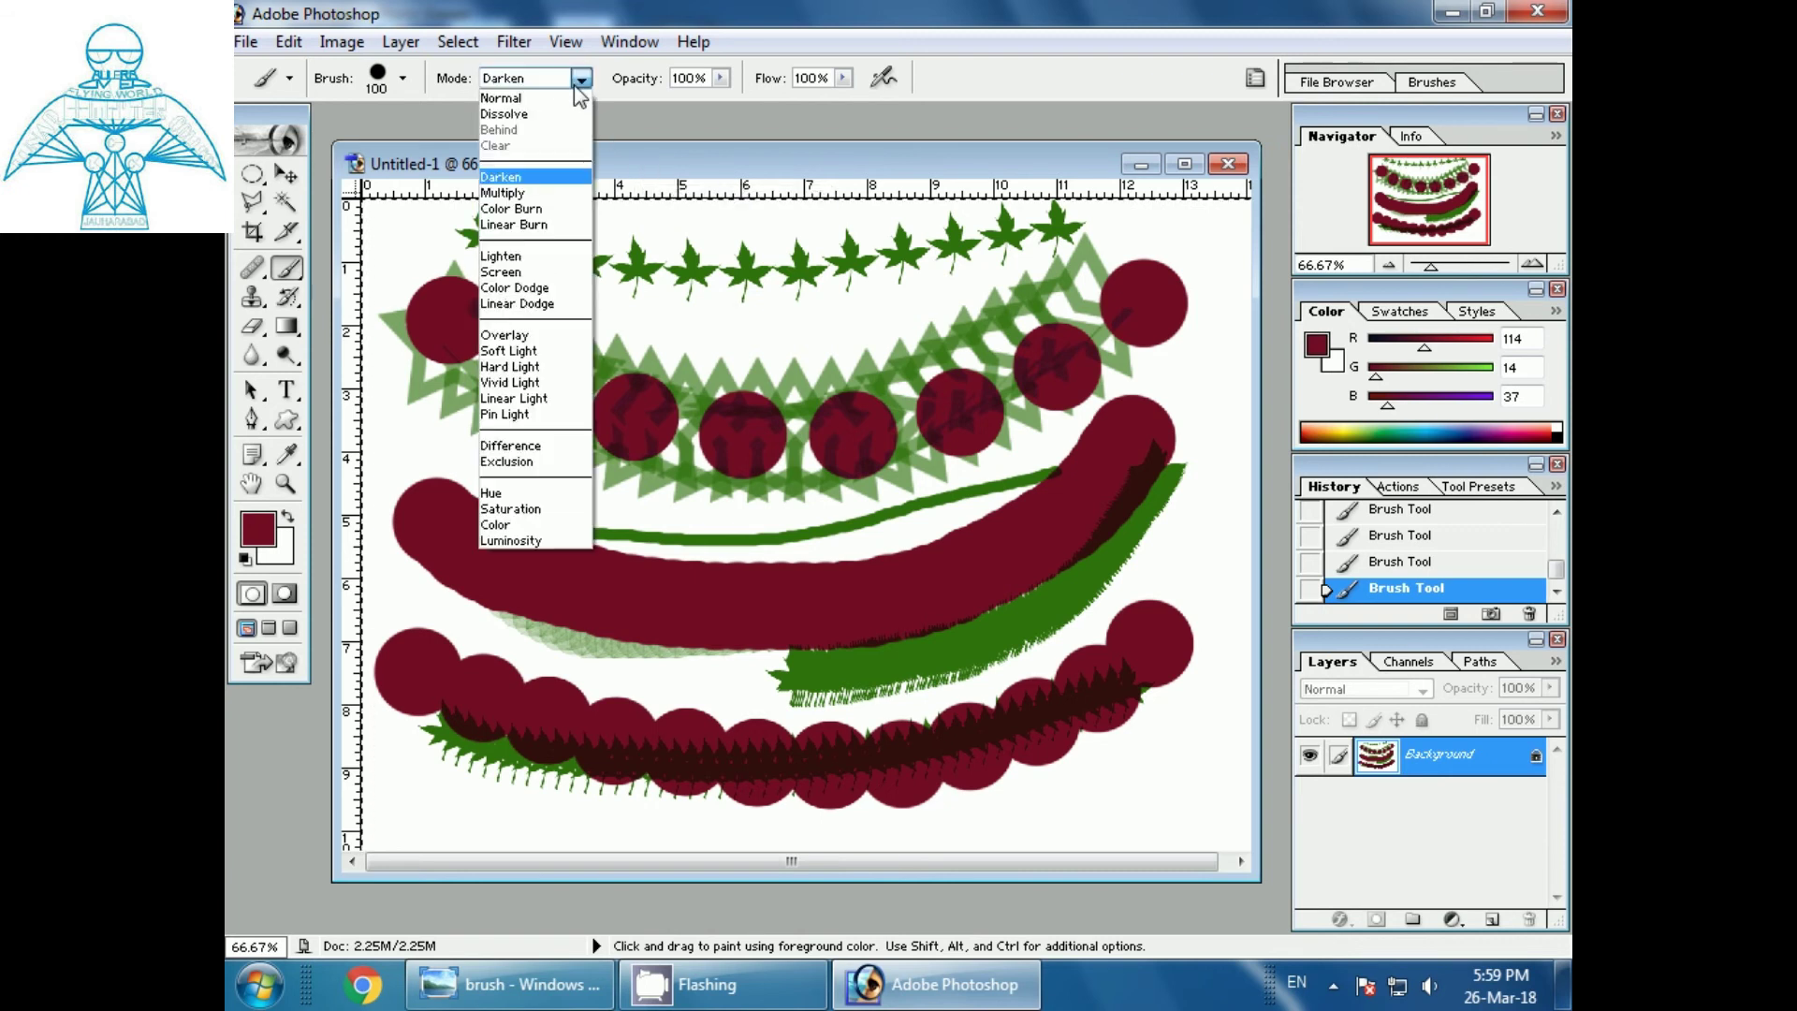
pyautogui.click(663, 170)
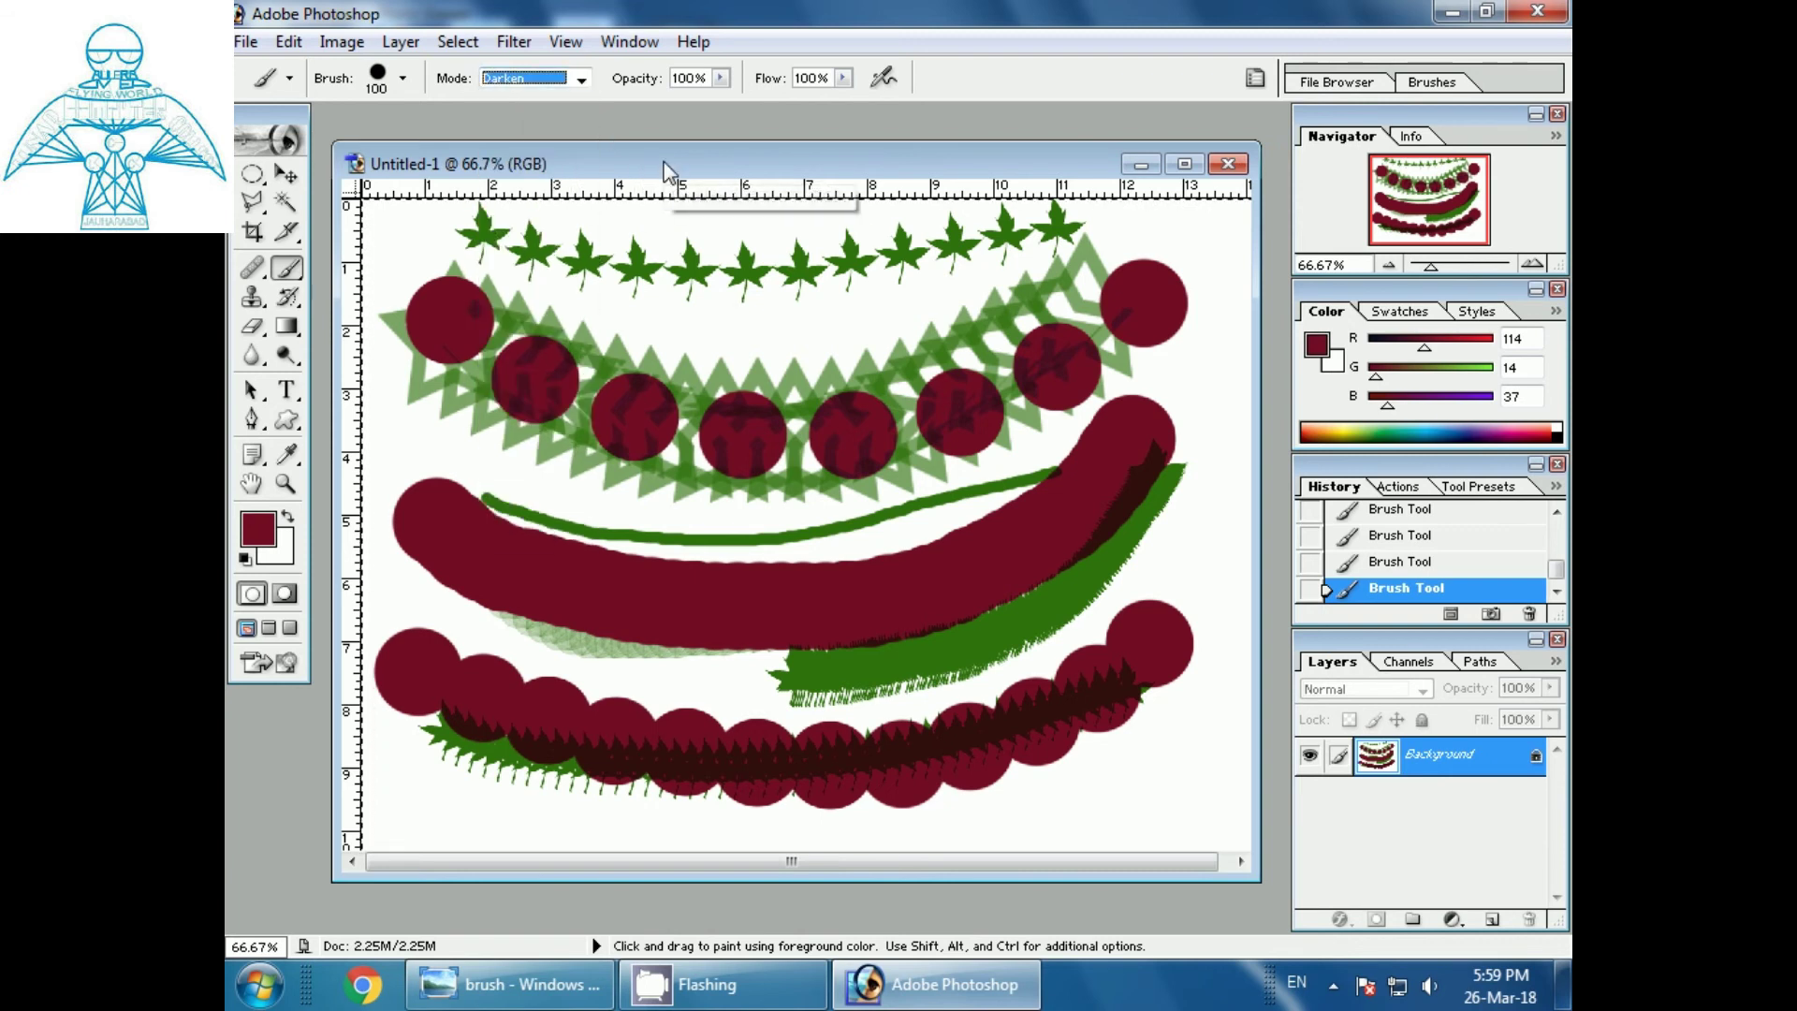